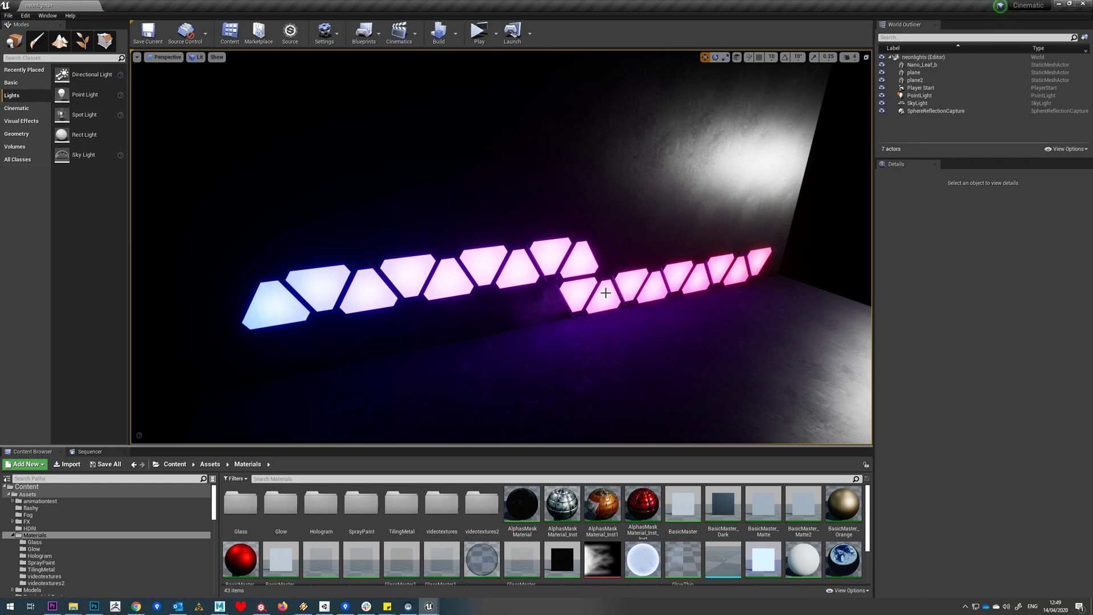
Step: Inspect the glowing triangular wall panels from near and far, and select the Nano_Leaf_b mesh
right_drag(606, 293, 514, 320)
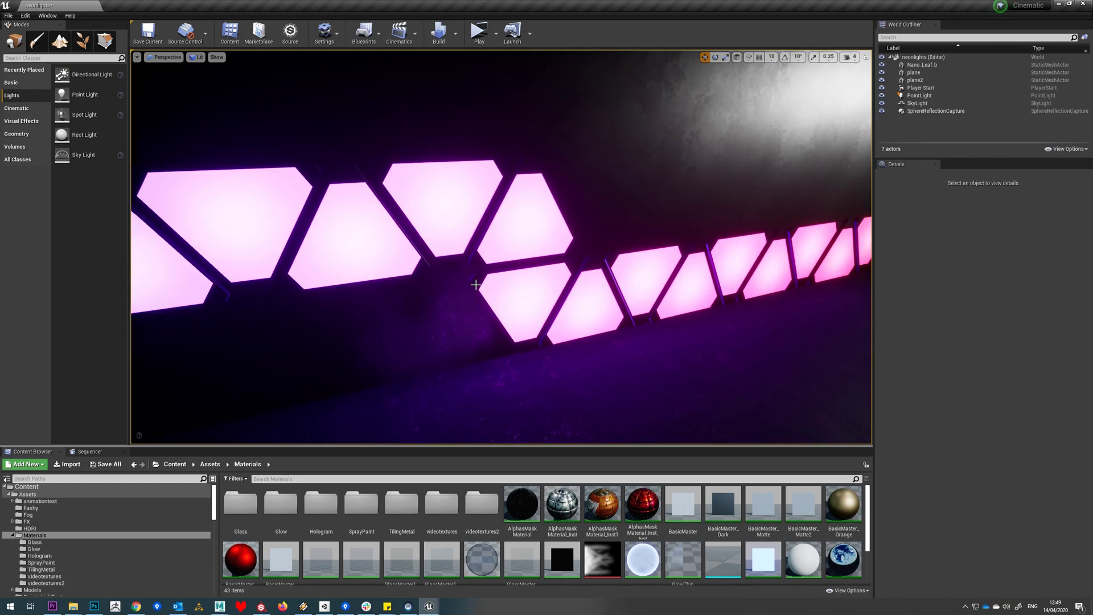
scroll(599, 278, down, 5)
middle_drag(599, 279, 557, 261)
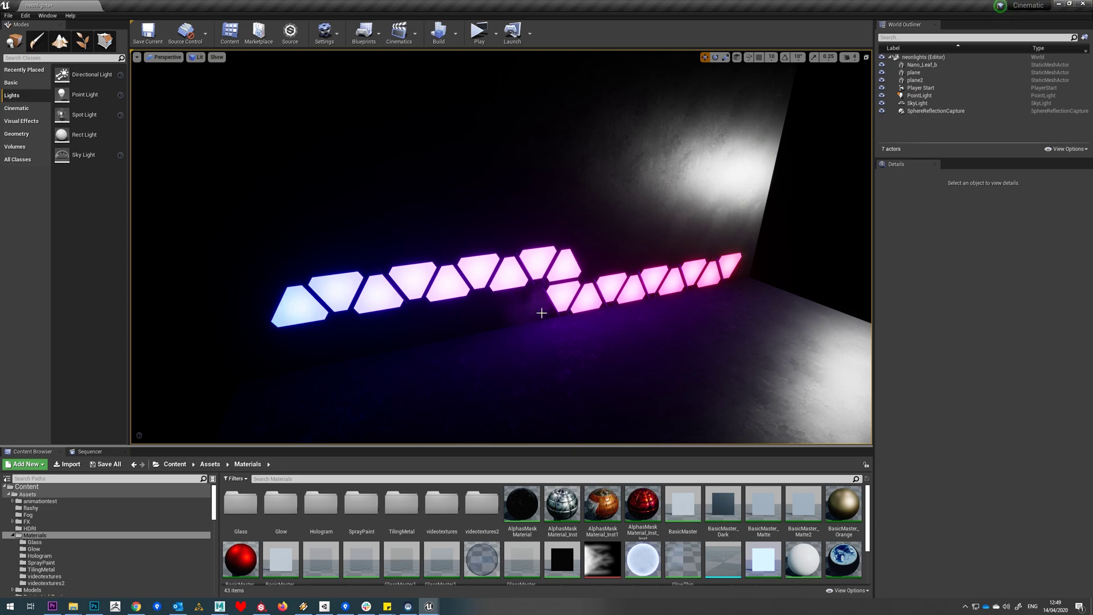
scroll(582, 303, up, 5)
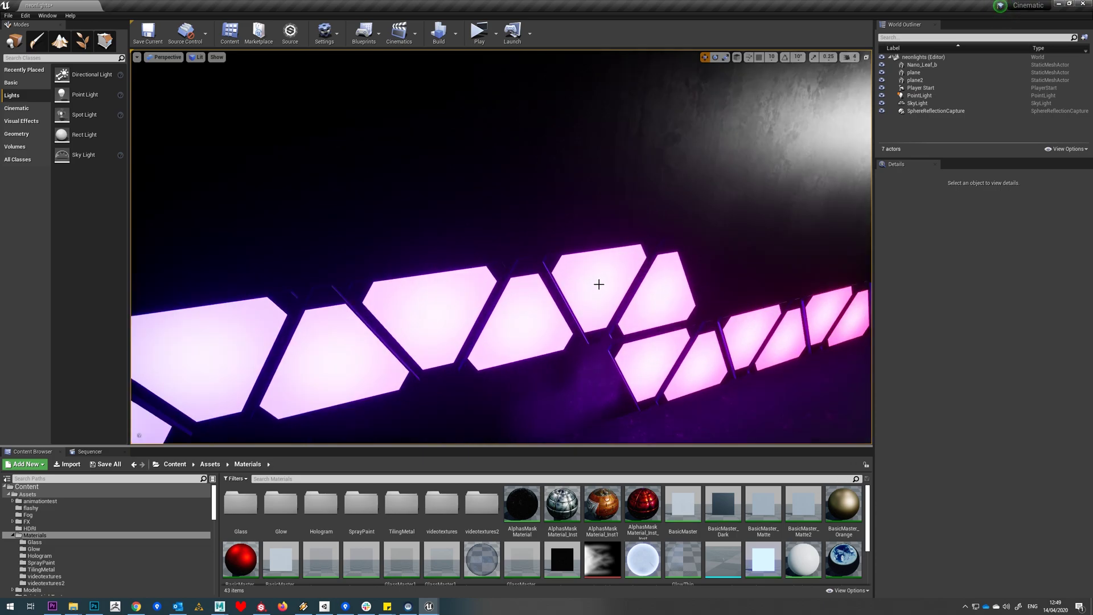
scroll(560, 264, down, 5)
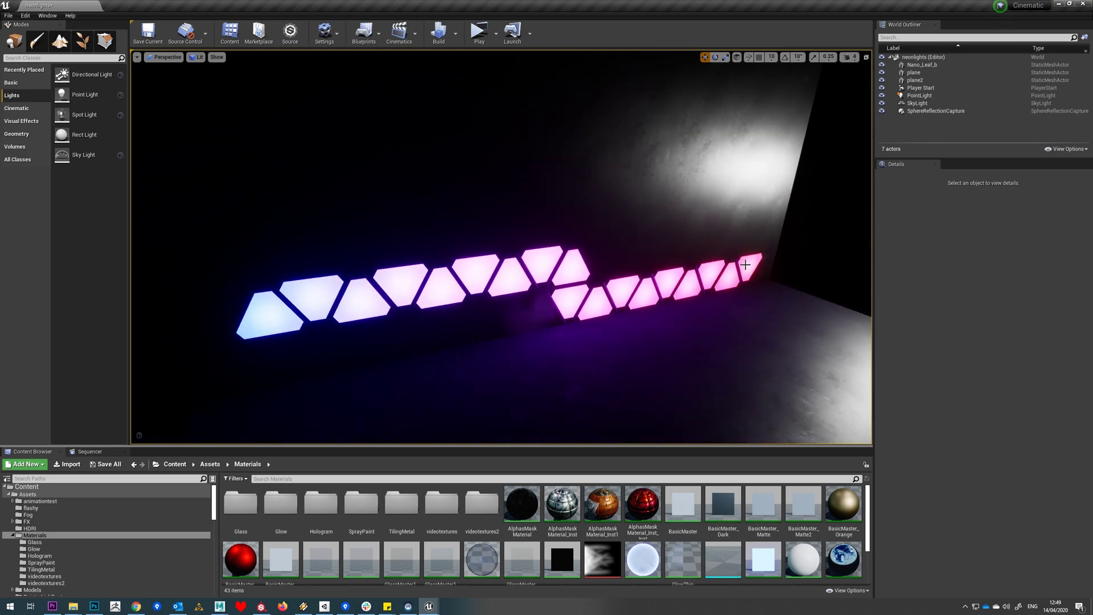
click(635, 288)
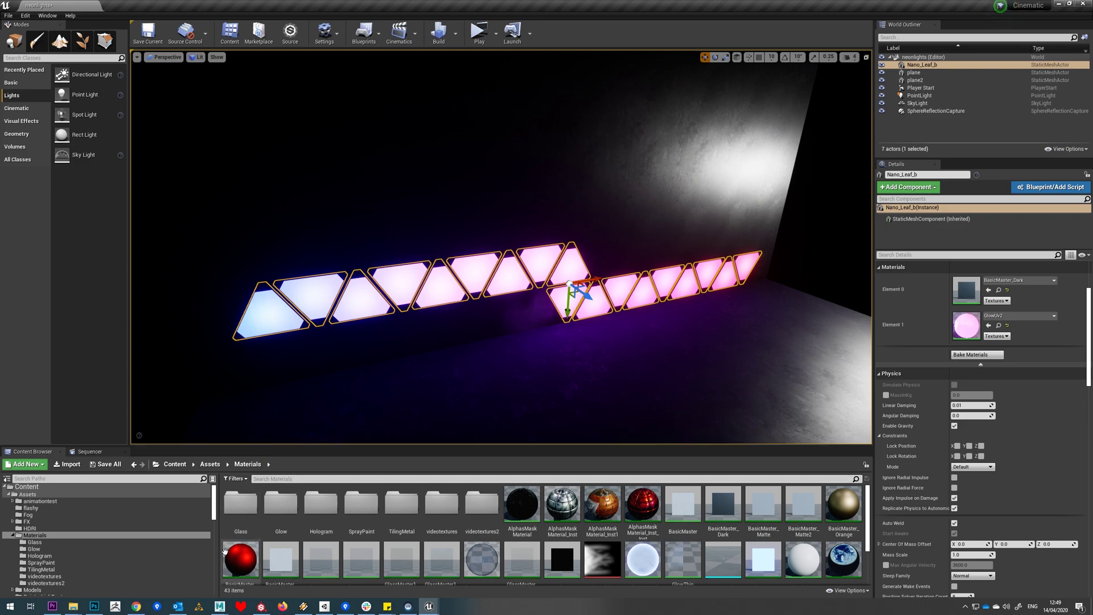
Step: Switch to Maya and scale up the large stacked UV shell of the NanoLeaf_B panel faces slightly
click(220, 607)
mouse_move(453, 363)
alt+mouse_down()
mouse_move(493, 357)
mouse_move(437, 385)
mouse_move(436, 374)
alt+mouse_up()
click(481, 280)
click(489, 315)
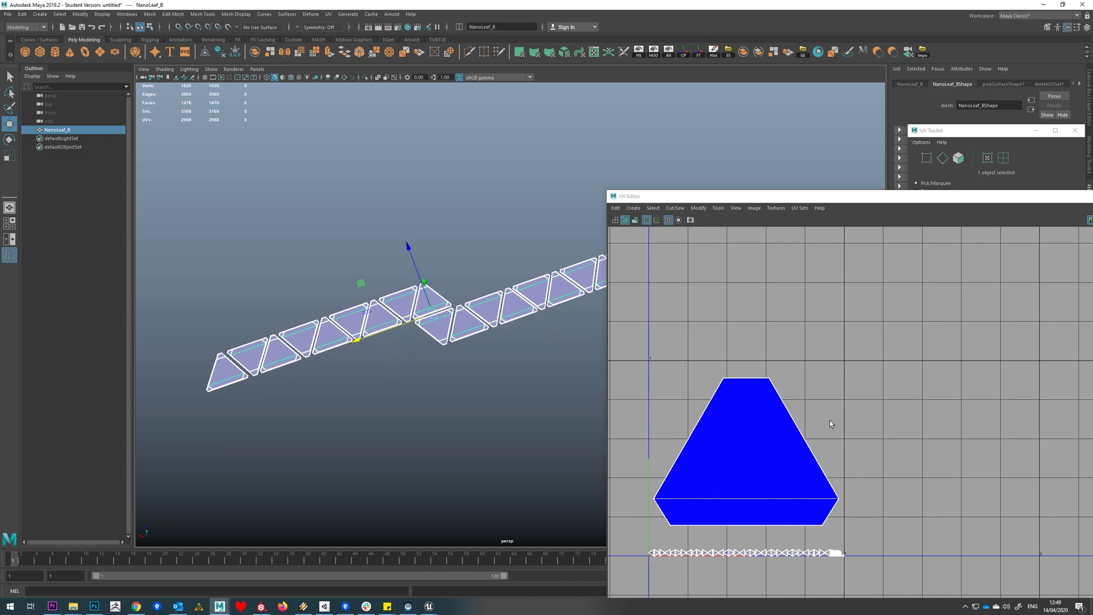
alt+middle_drag(830, 420, 867, 404)
right_drag(785, 320, 787, 348)
drag(911, 333, 646, 519)
alt+drag(427, 401, 421, 411)
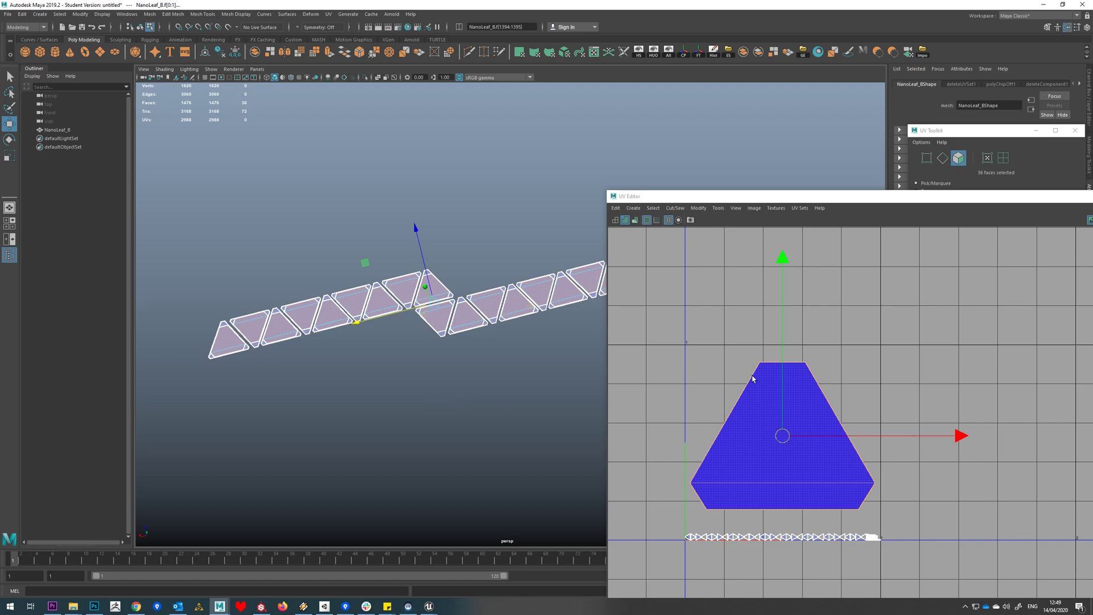
key(r)
drag(783, 436, 791, 438)
Step: Examine which mesh faces belong to the strip of small UV shells and to the large stacked shell
drag(671, 520, 908, 574)
alt+drag(375, 360, 385, 320)
scroll(483, 310, up, 3)
scroll(483, 310, up, 5)
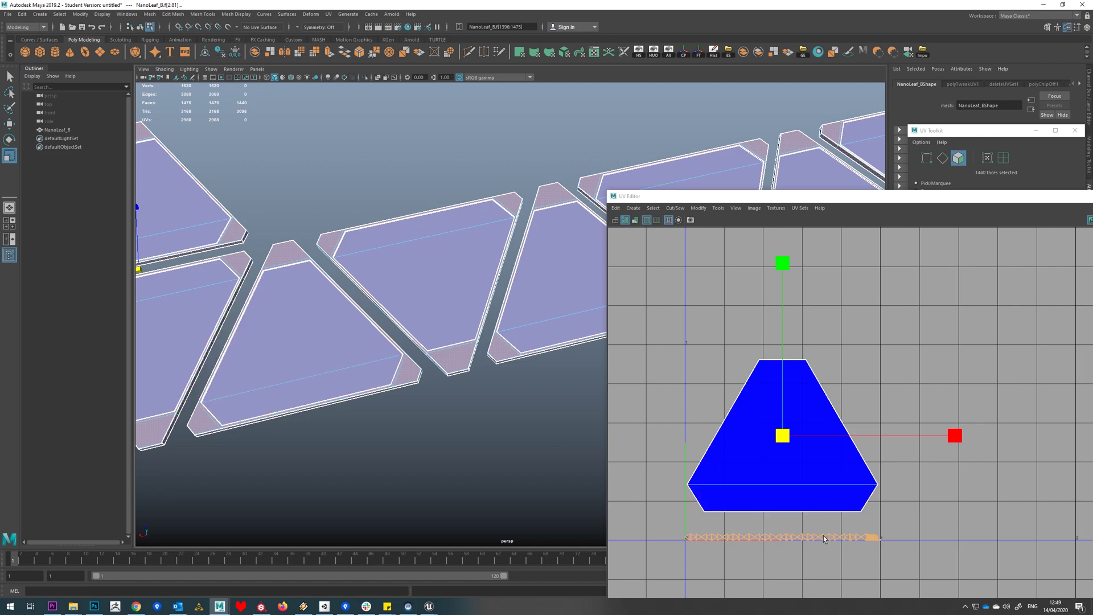
scroll(477, 305, down, 6)
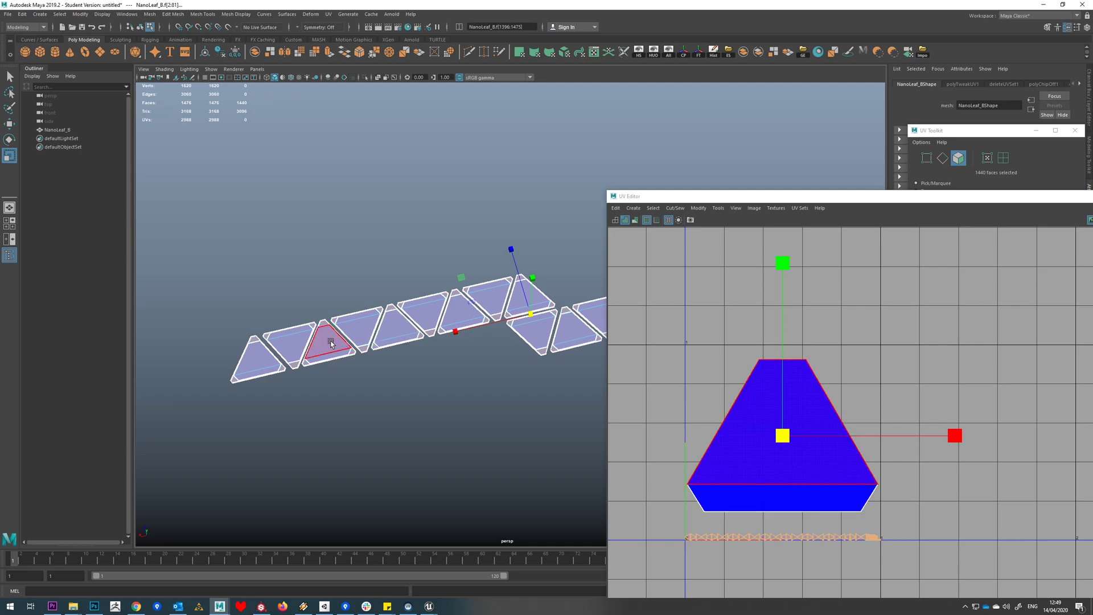
scroll(328, 348, up, 2)
click(794, 434)
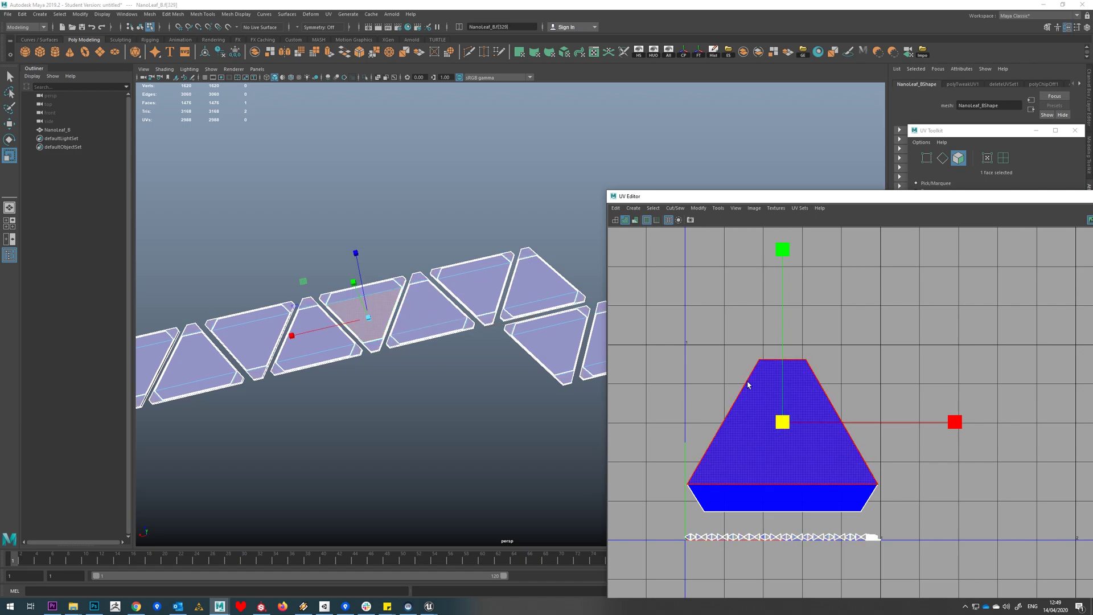
scroll(747, 383, down, 2)
scroll(435, 383, down, 3)
scroll(438, 390, down, 3)
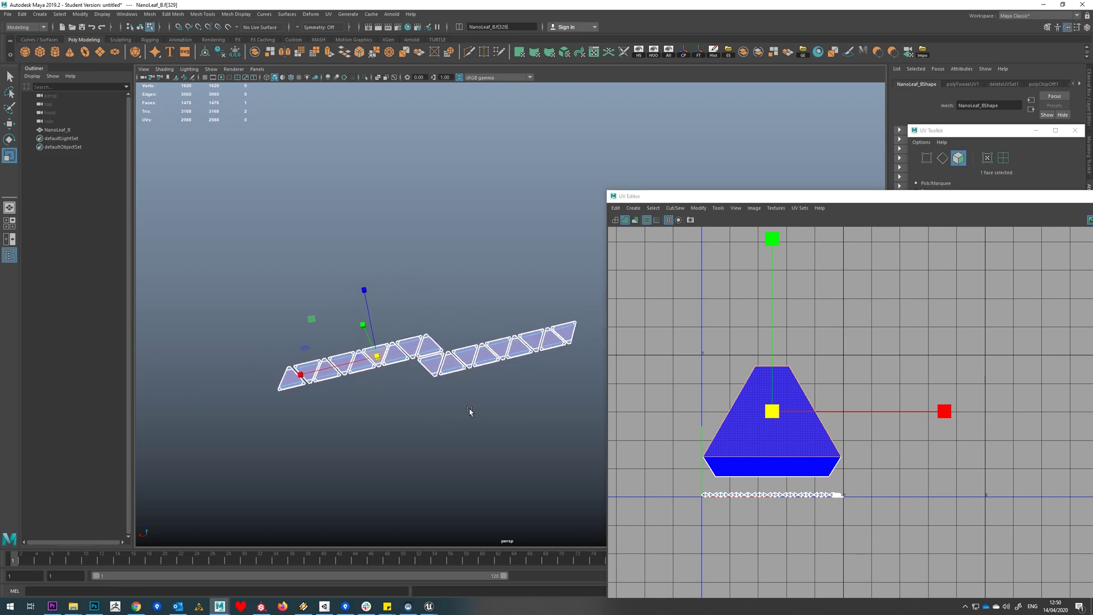
Step: Select all faces of NanoLeaf_B, create an empty UV set and make uvSet the current set
drag(223, 276, 605, 439)
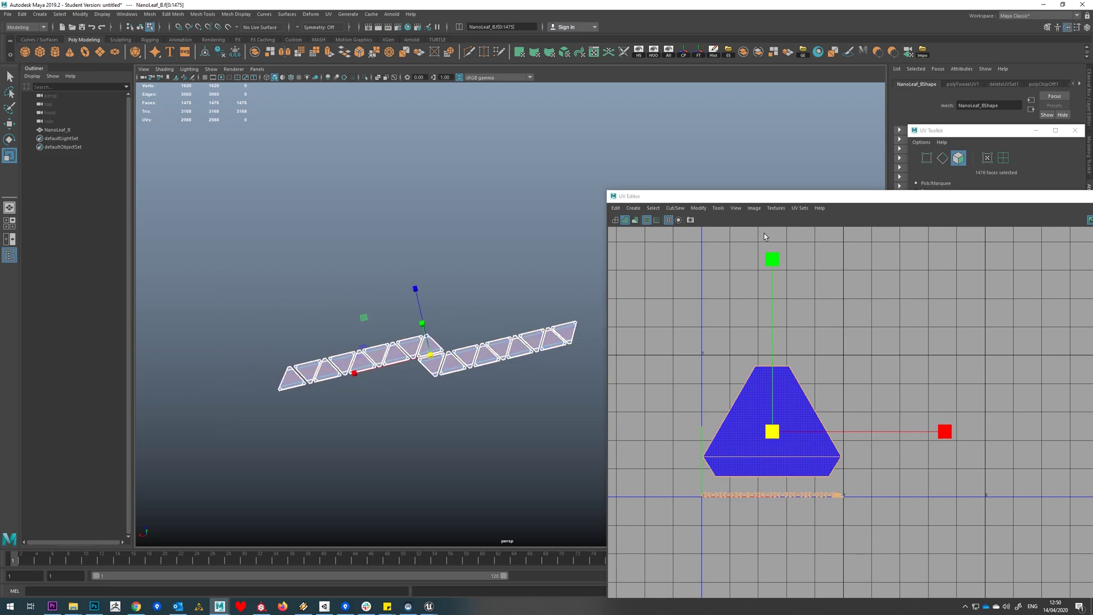
click(798, 209)
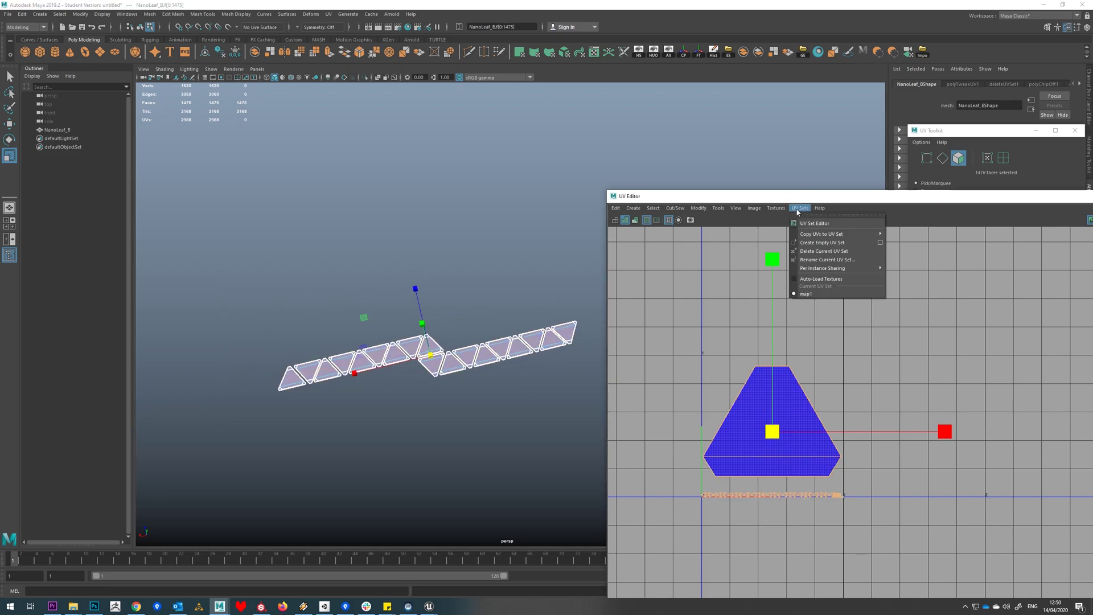
click(819, 242)
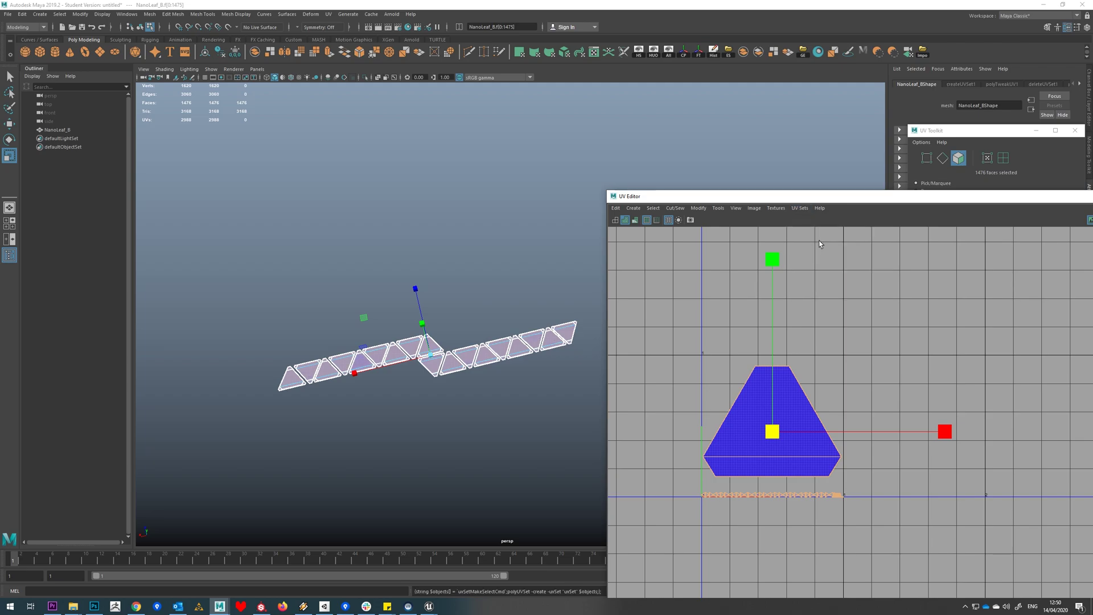
click(800, 209)
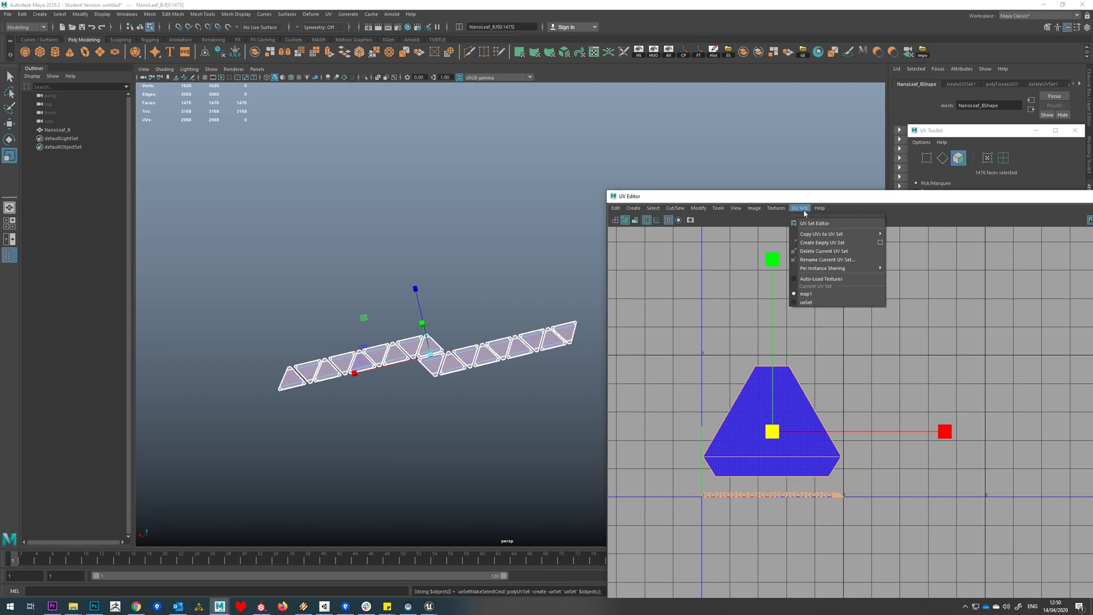
click(806, 302)
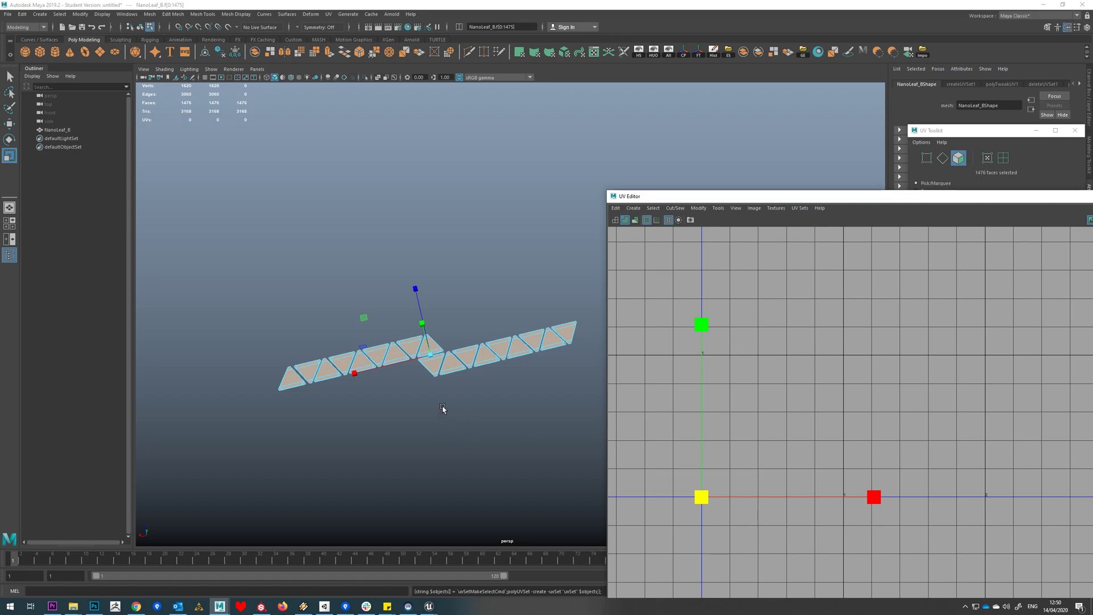
Step: Try a camera-based UV projection of all selected faces from the top view
alt+drag(456, 387, 439, 394)
scroll(446, 395, up, 3)
alt+middle_drag(439, 394, 448, 365)
key(space)
drag(449, 366, 403, 364)
scroll(427, 358, down, 2)
key(f)
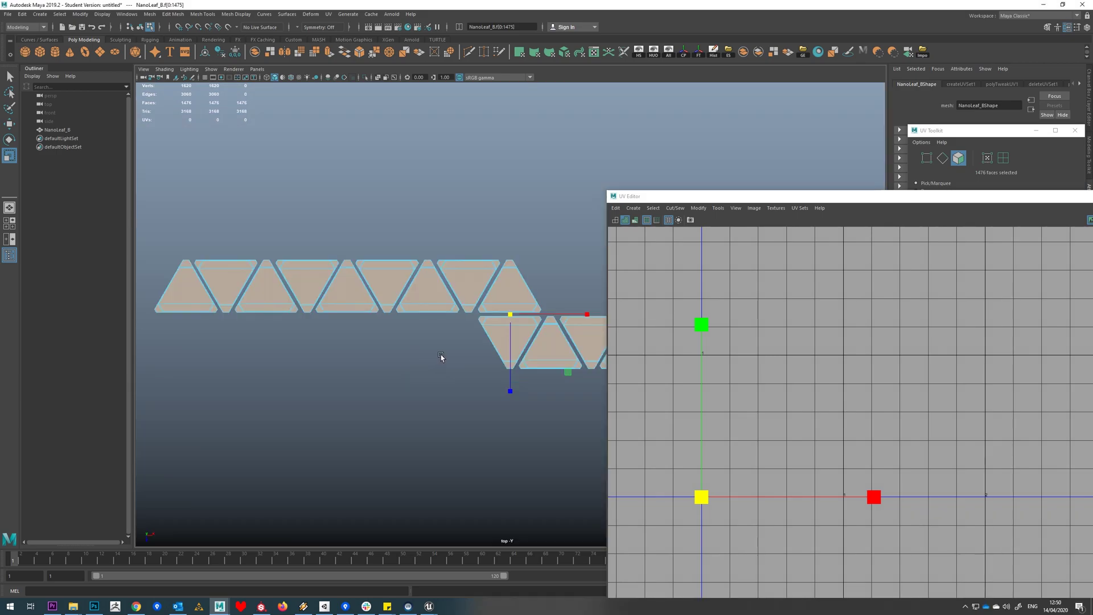
scroll(442, 357, down, 2)
drag(734, 196, 840, 191)
alt+middle_drag(615, 215, 553, 227)
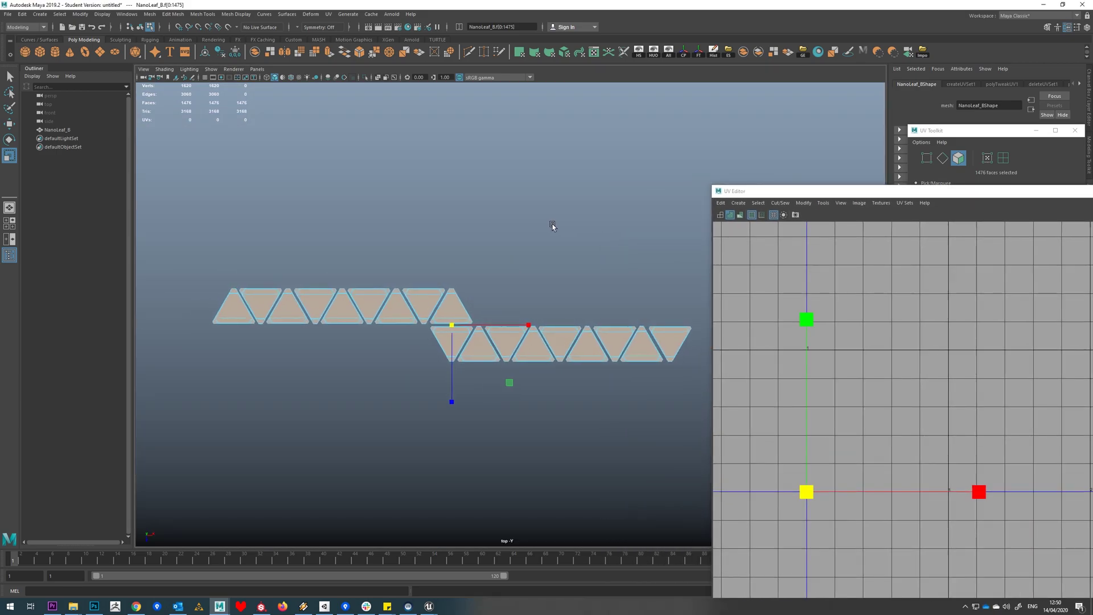
click(329, 14)
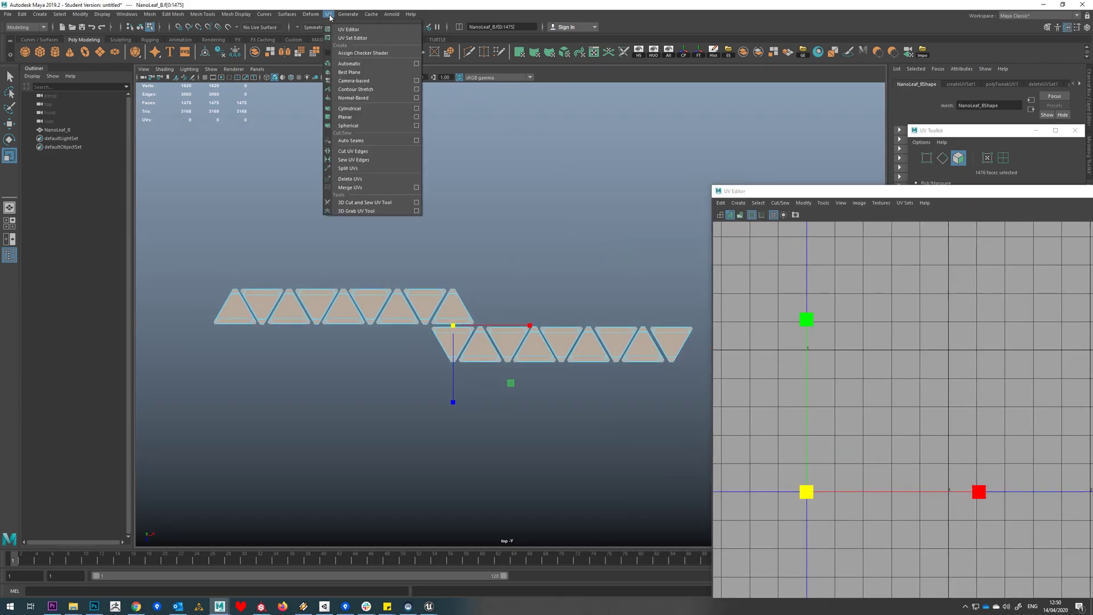
click(359, 81)
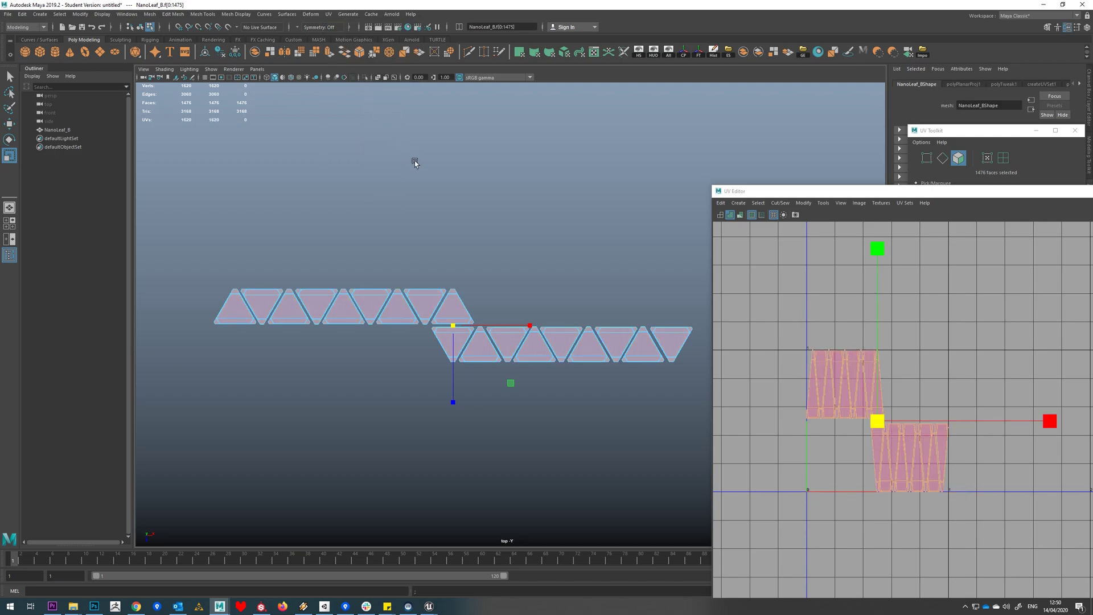
Step: Face the panels straight on in the perspective view and apply a camera-based UV projection to all faces
key(space)
drag(464, 333, 470, 307)
mouse_move(469, 307)
alt+mouse_down()
mouse_move(408, 330)
mouse_move(477, 302)
alt+mouse_up()
alt+middle_drag(468, 300, 499, 307)
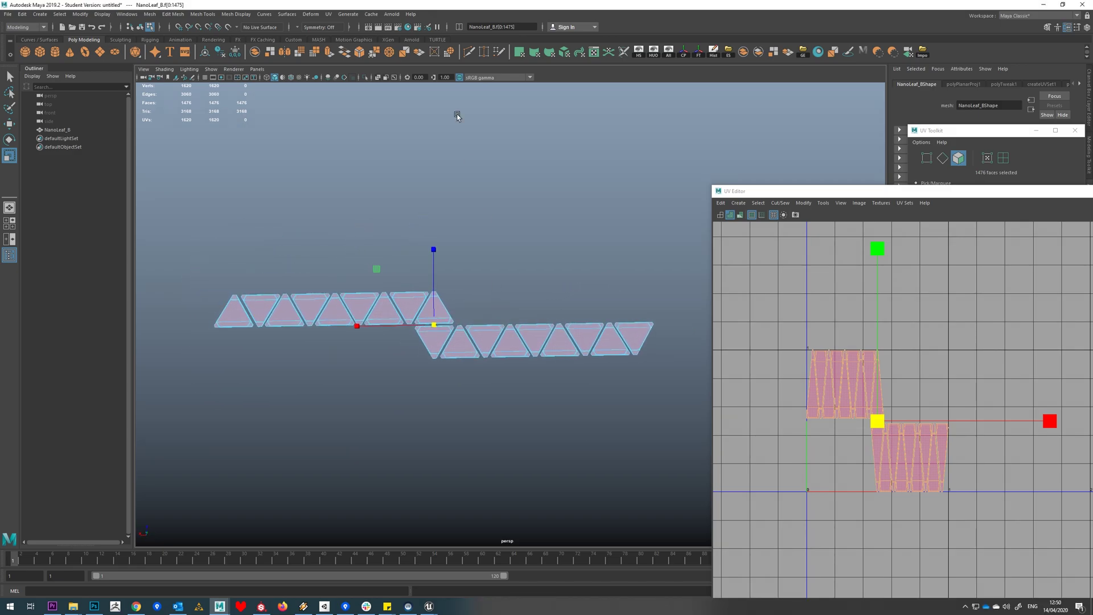
click(328, 15)
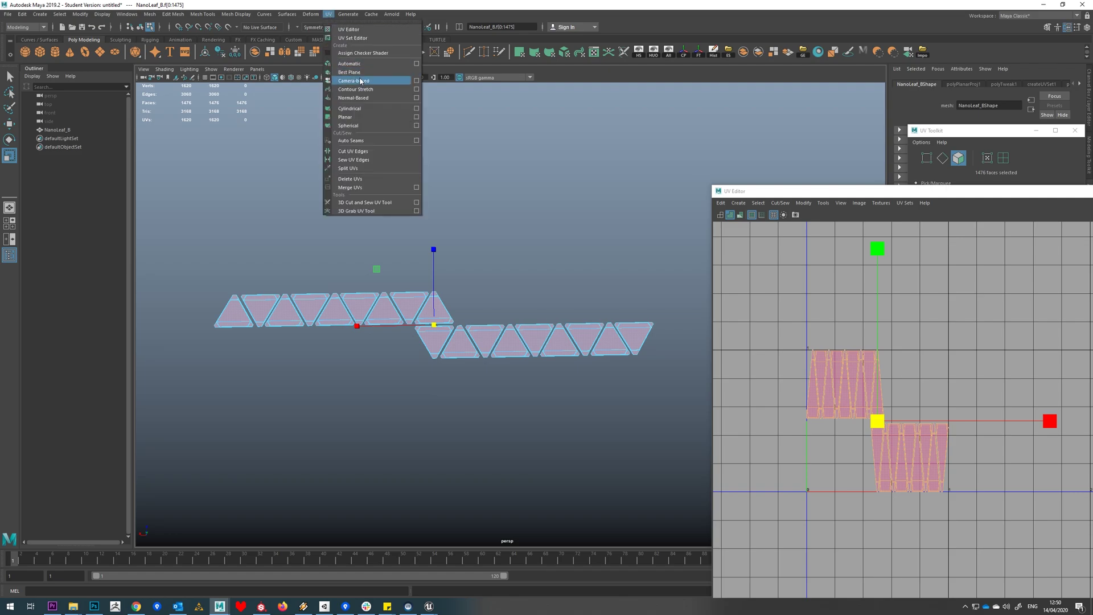
click(359, 80)
scroll(865, 412, up, 3)
Step: Rotate the projected UV layout slightly so the panel rows run level, and clear the selection
key(w)
drag(885, 360, 877, 250)
key(e)
scroll(928, 395, up, 2)
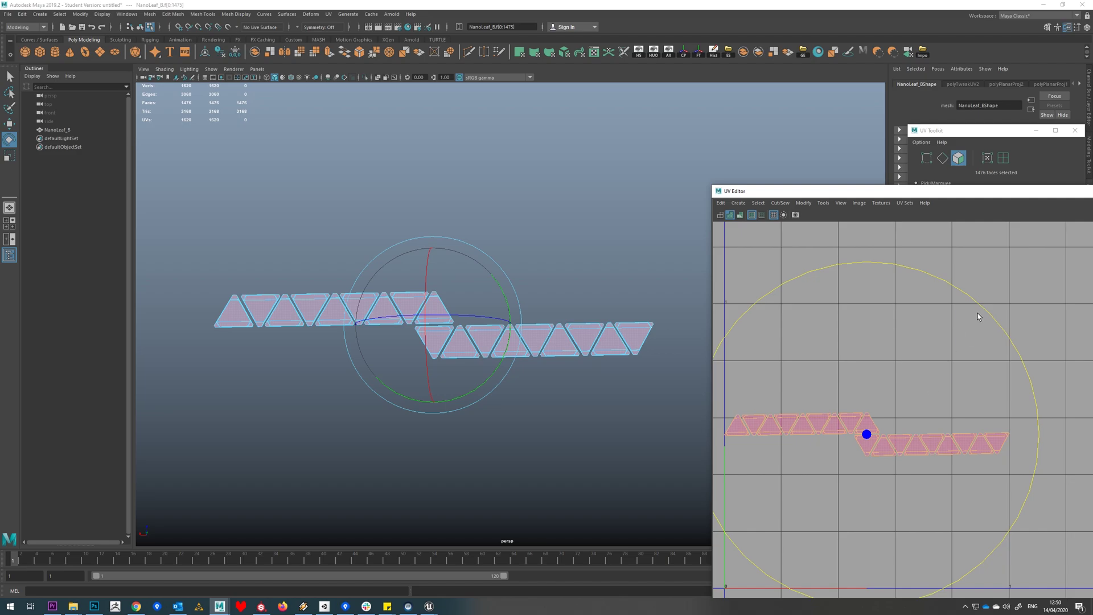
drag(979, 310, 982, 309)
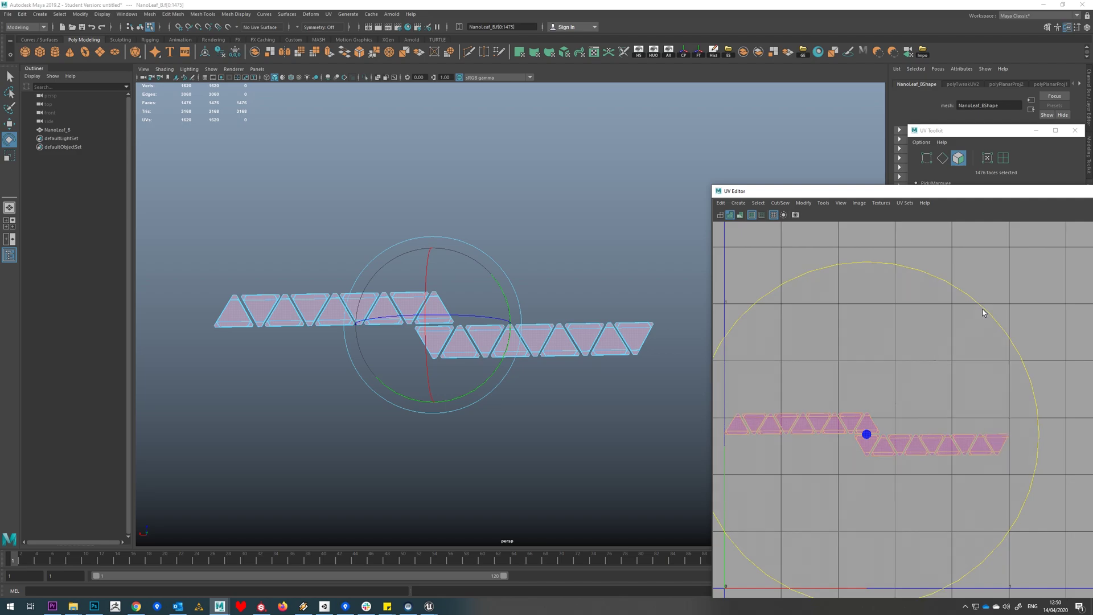
scroll(949, 351, down, 2)
key(w)
click(869, 330)
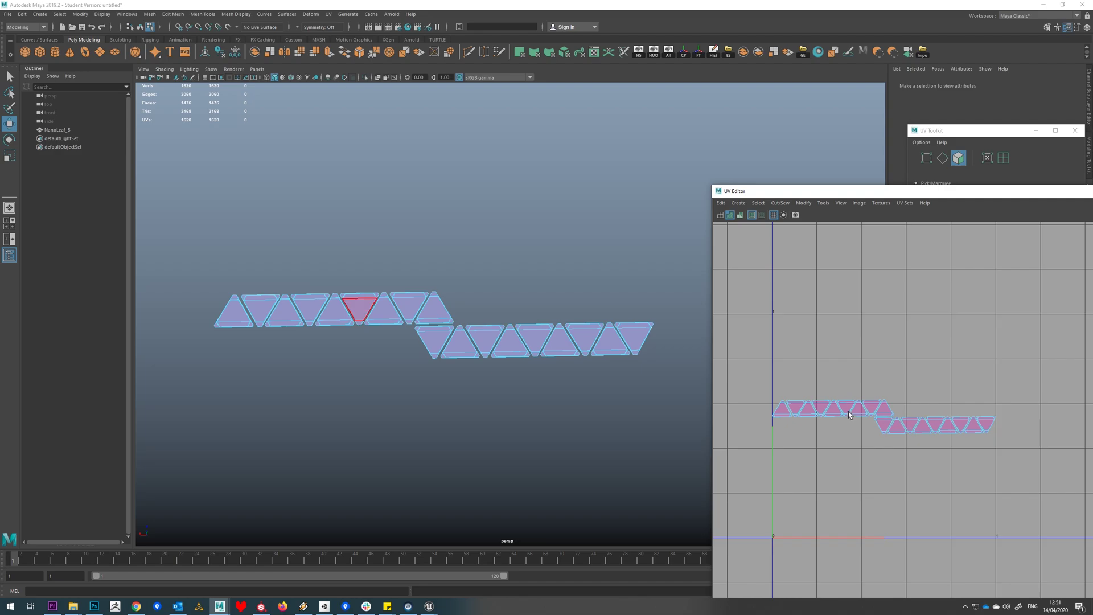
Step: Compare the UV layouts of the map1 and uvSet sets, ending with uvSet current
click(906, 203)
click(922, 288)
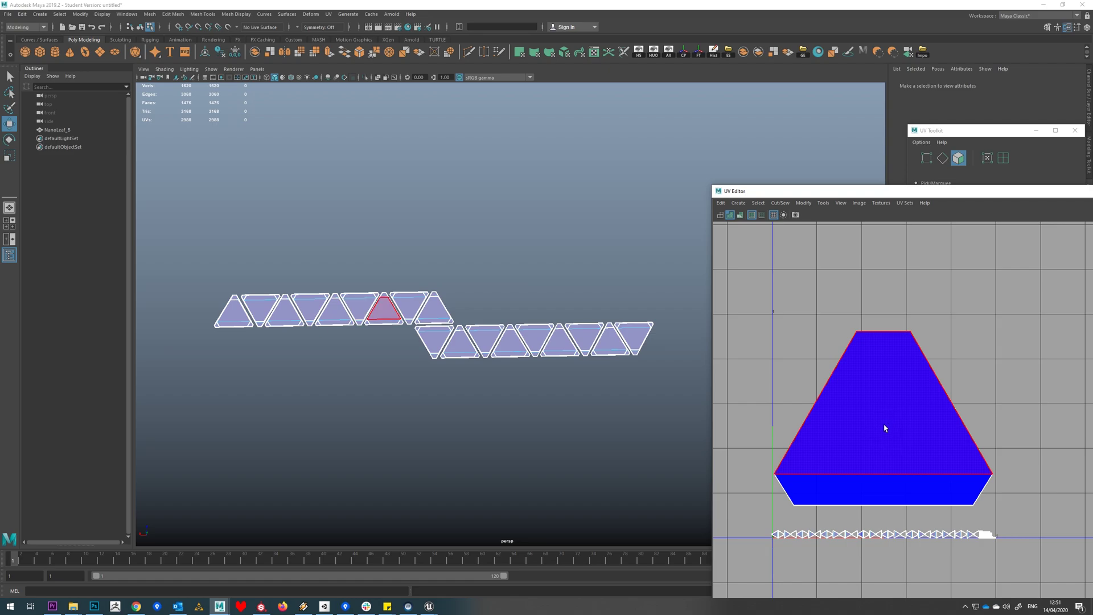
click(906, 203)
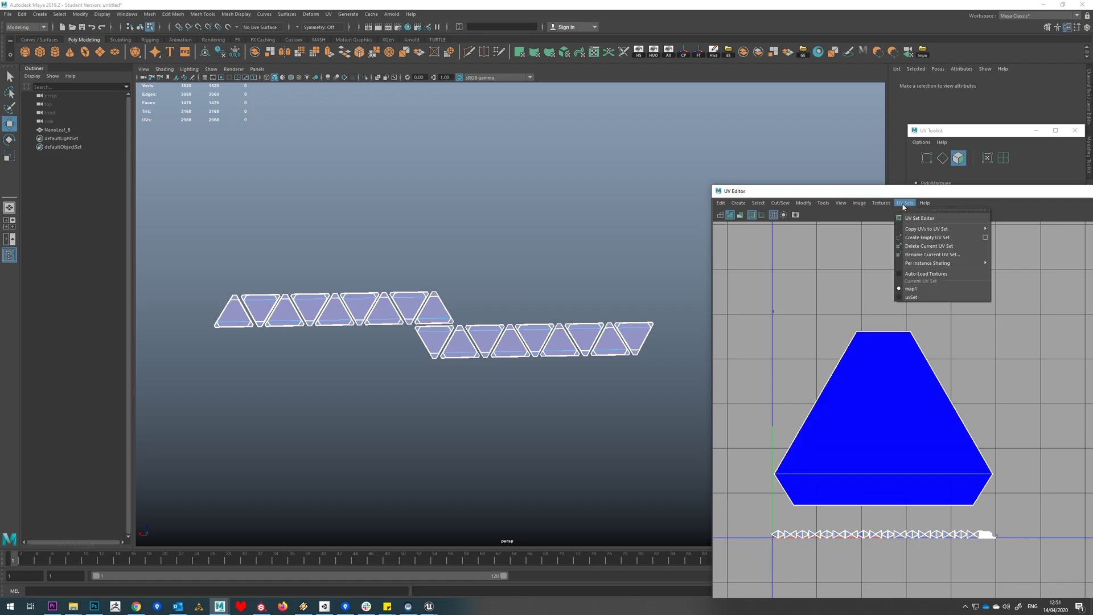
click(917, 298)
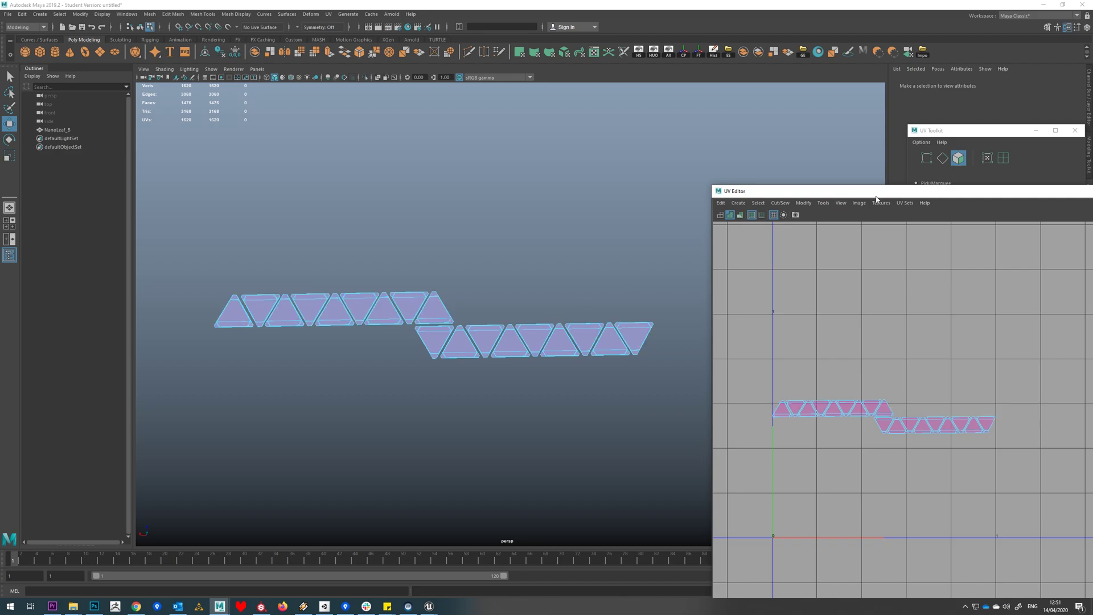
Step: Put the UV Editor away and select the whole NanoLeaf_B mesh in object mode
drag(880, 198, 437, 330)
right_drag(413, 310, 435, 285)
alt+drag(431, 300, 451, 276)
alt+middle_drag(452, 275, 536, 260)
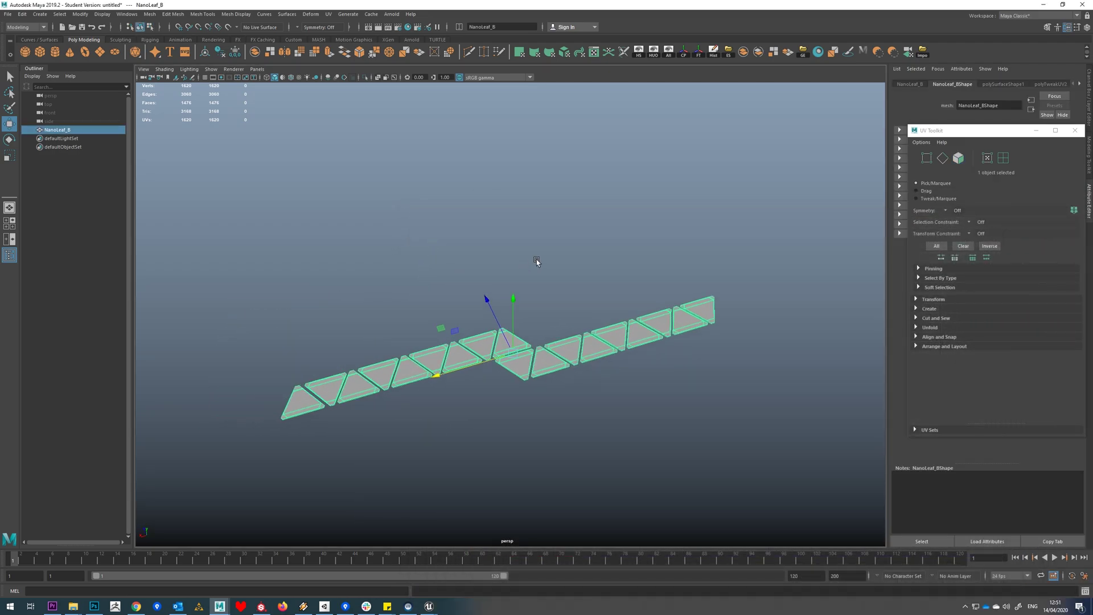
click(727, 52)
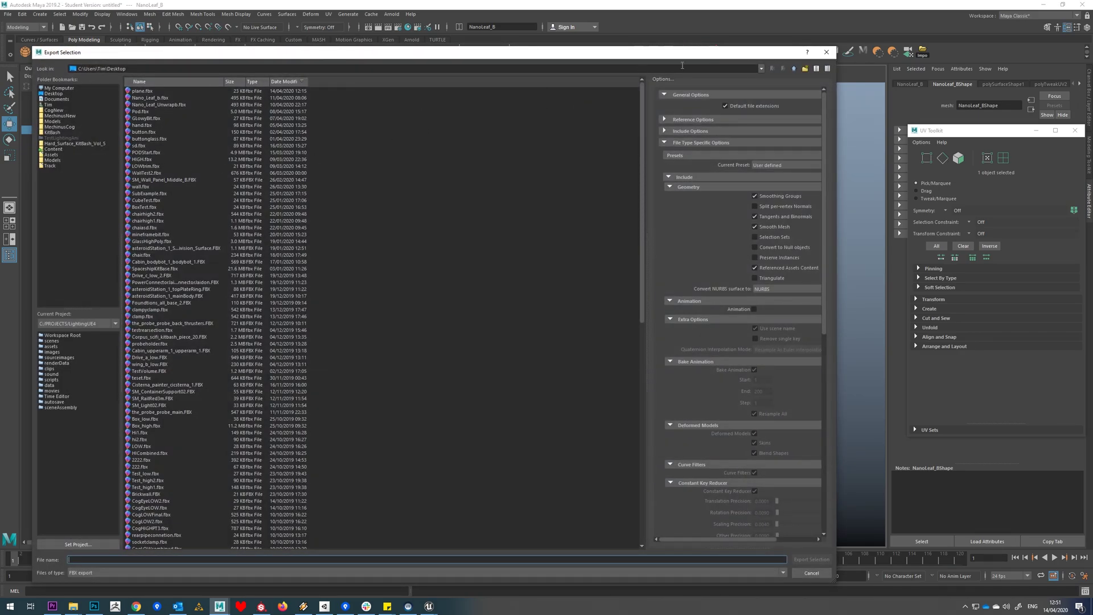
click(61, 167)
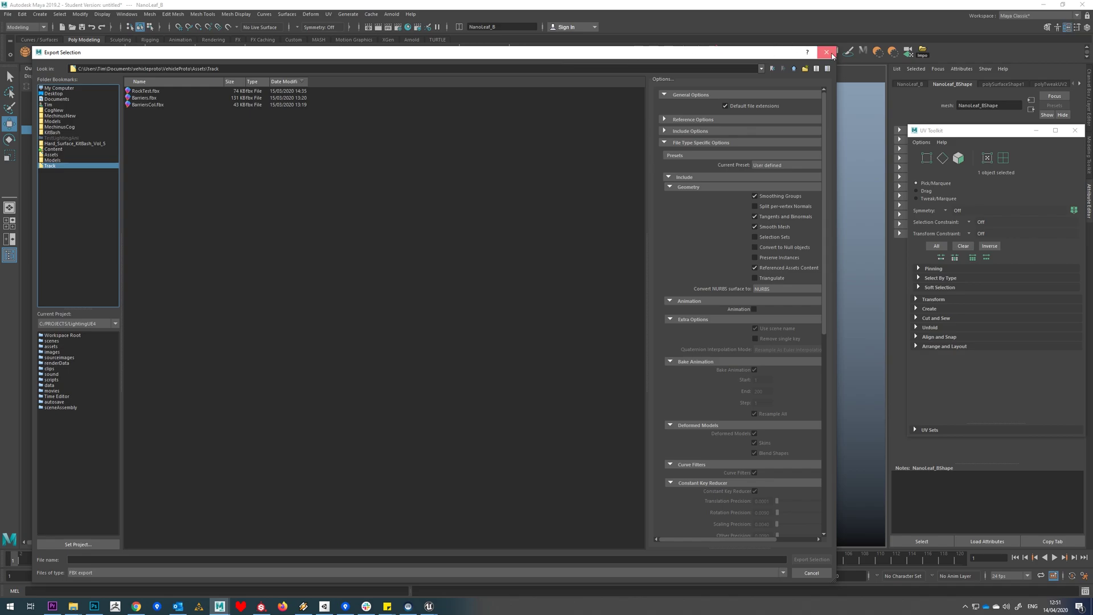
click(826, 52)
Step: Export the selected mesh to the Desktop as Nano_Leaf_c.fbx and switch back to Unreal Editor
click(728, 54)
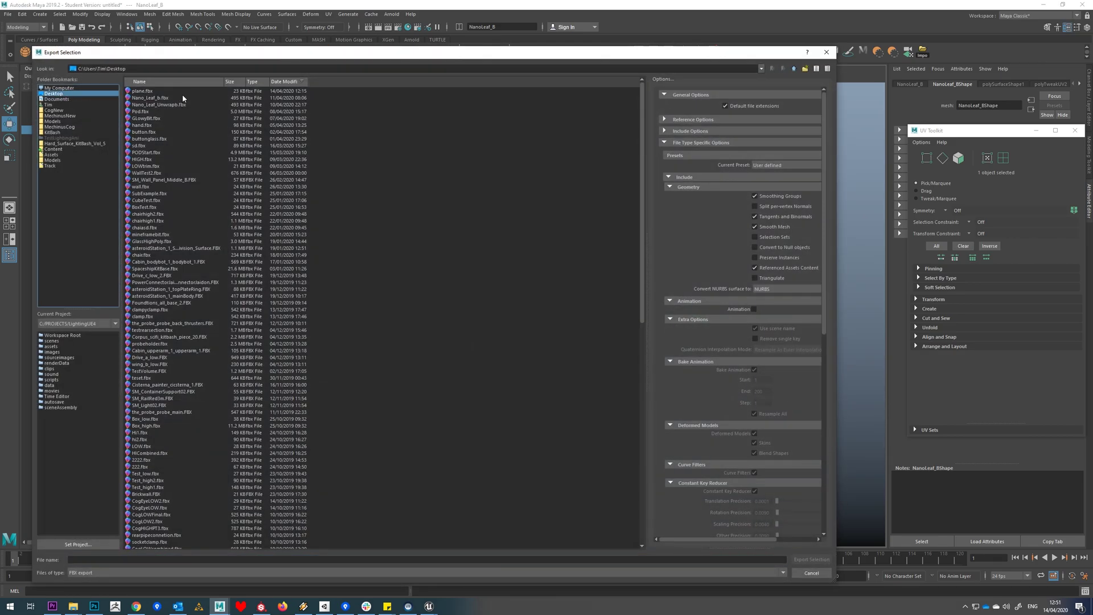
click(154, 99)
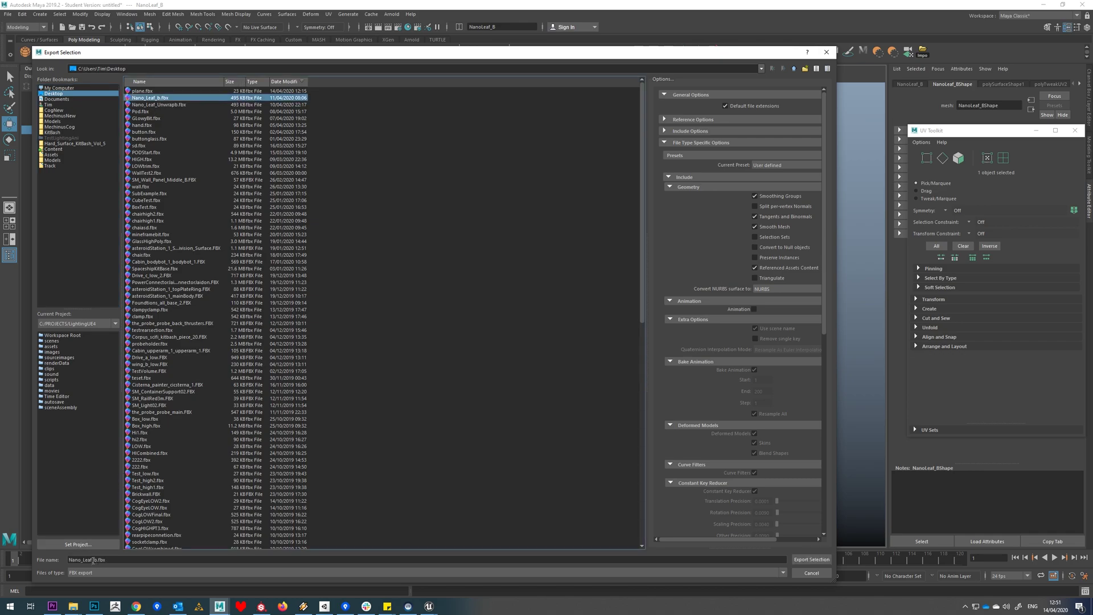
click(104, 559)
key(BackSpace)
text(c)
key(Return)
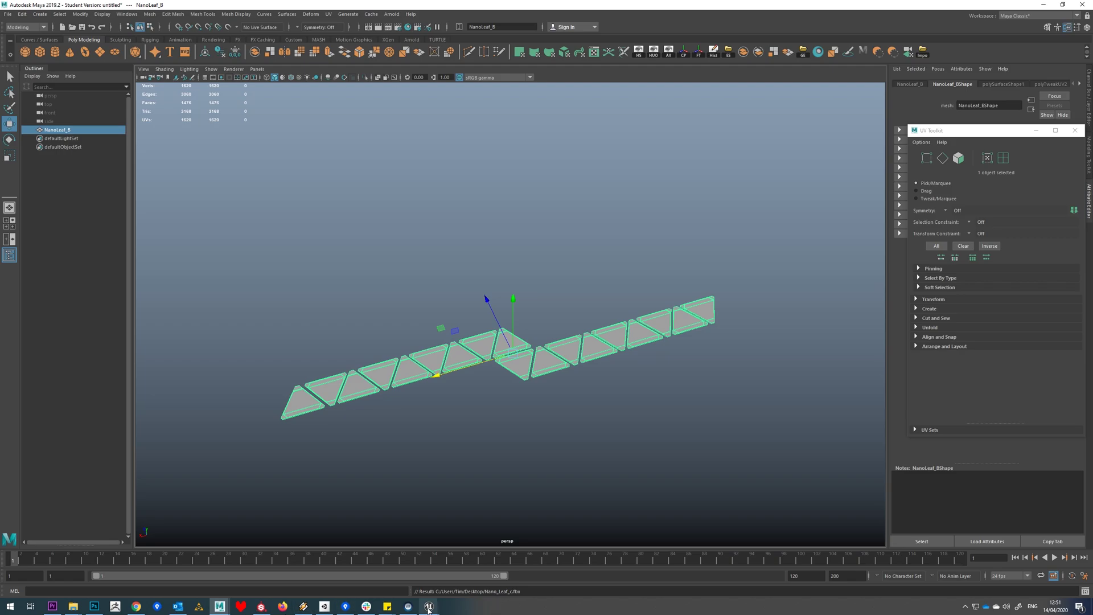
mouse_move(429, 605)
click(381, 564)
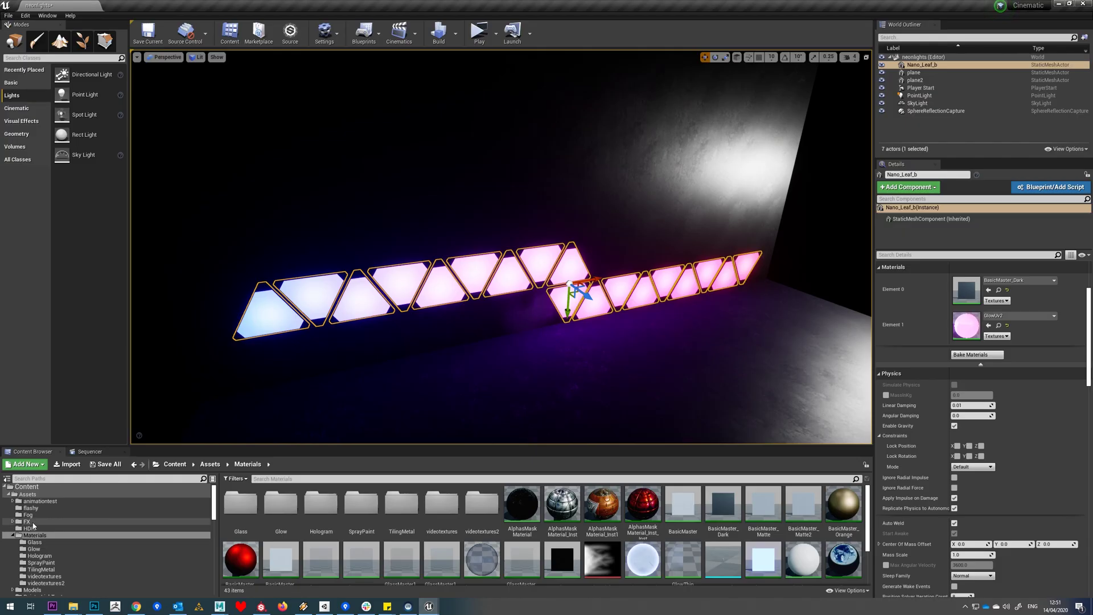
Step: Create a new folder named HexLightsTut inside the Assets folder
click(27, 494)
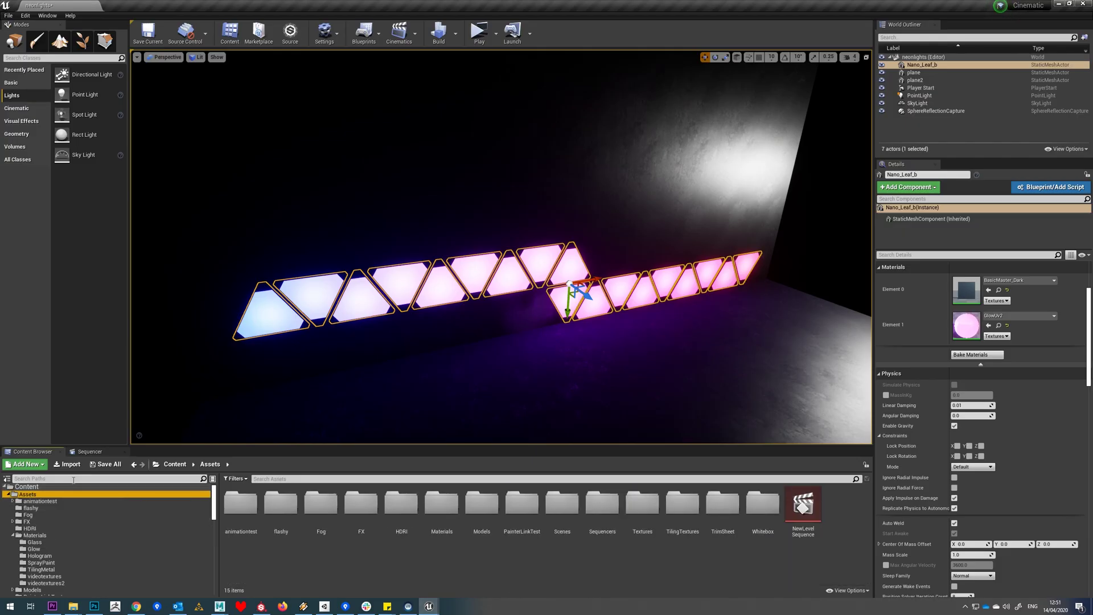
right_click(29, 494)
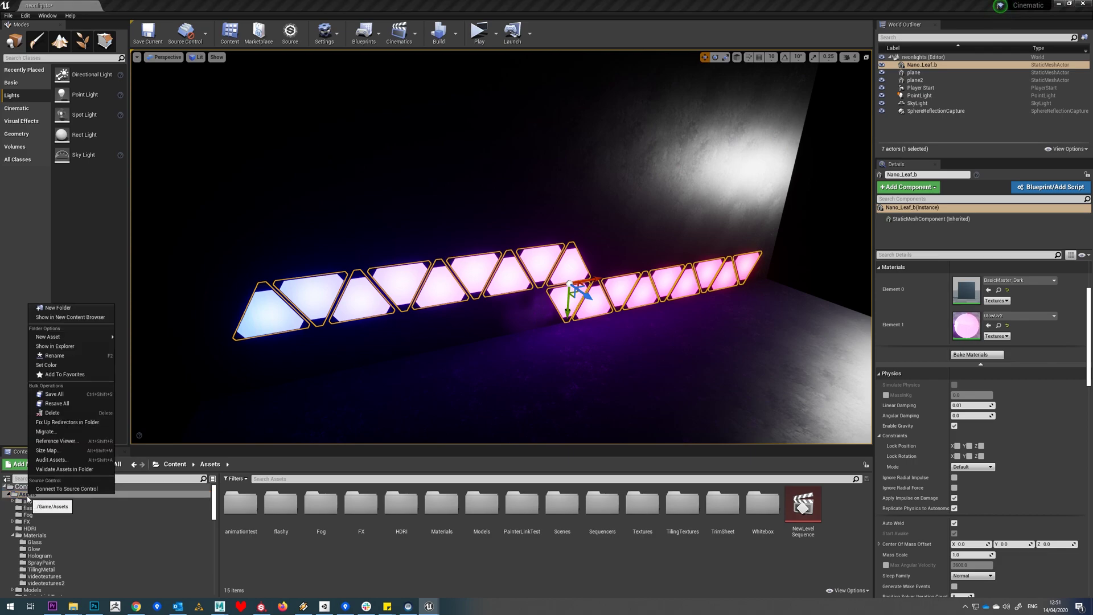
click(59, 310)
text(N)
key(BackSpace)
text(He)
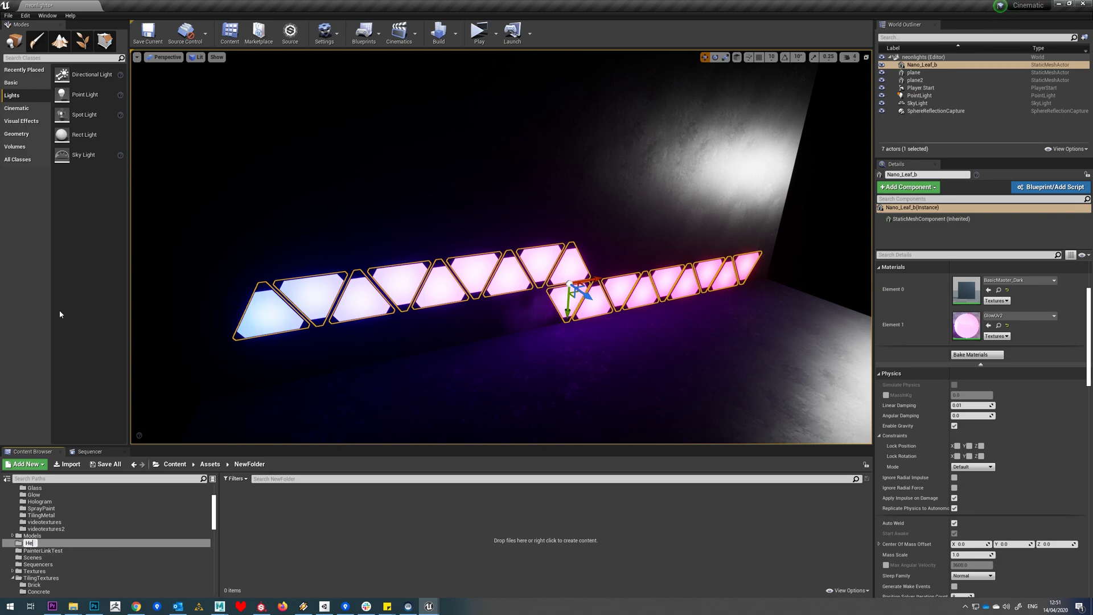
text(xLightsTut)
key(Return)
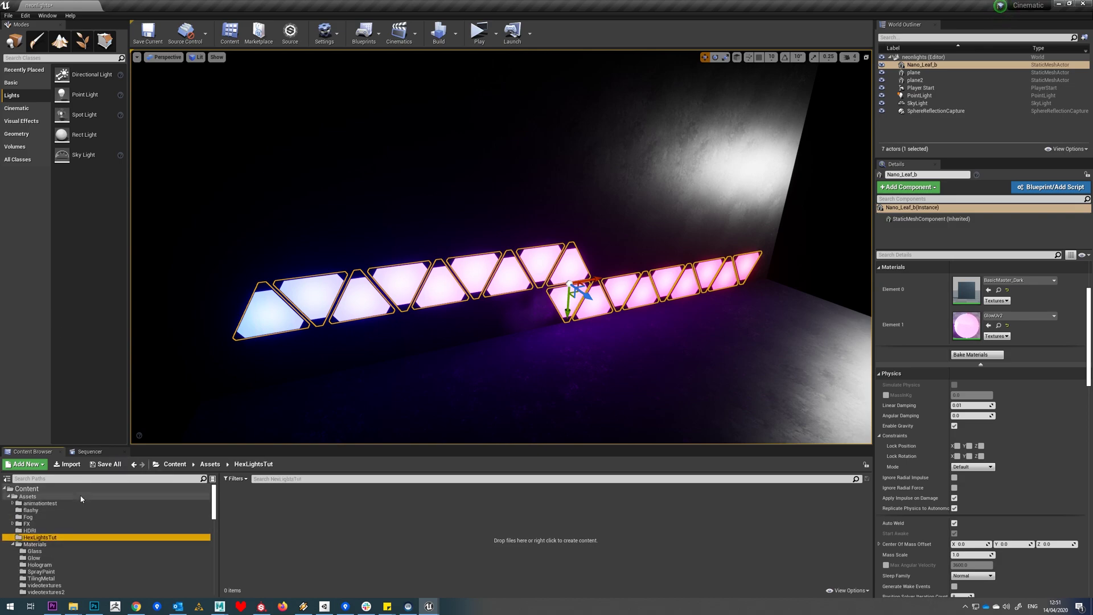
Step: Import Nano_Leaf_c.fbx from the Desktop into the HexLightsTut folder with the existing FBX import options
click(68, 464)
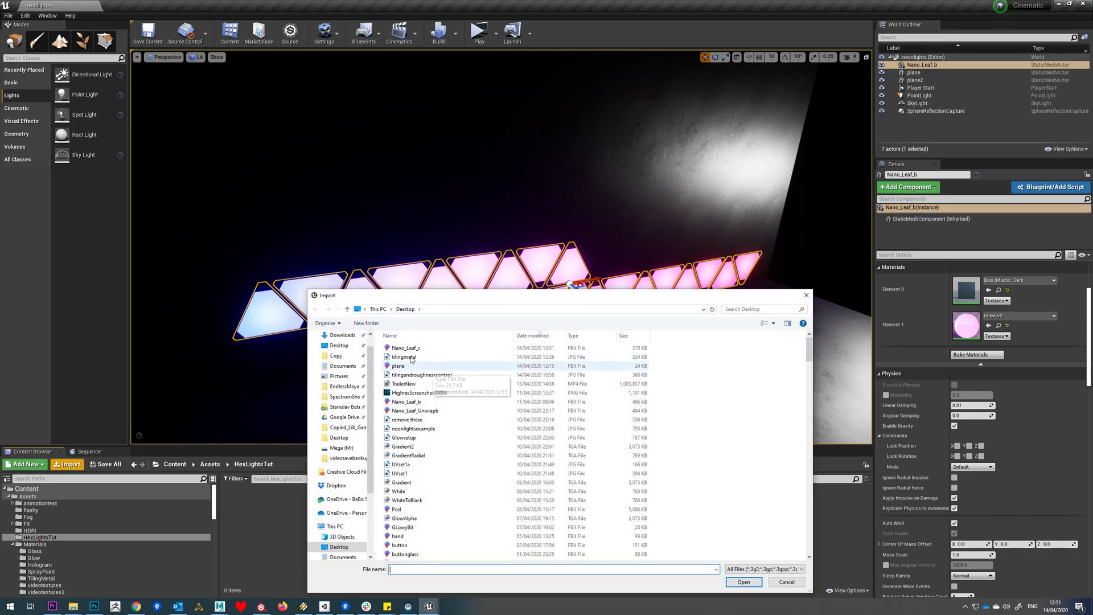
click(405, 350)
double_click(405, 352)
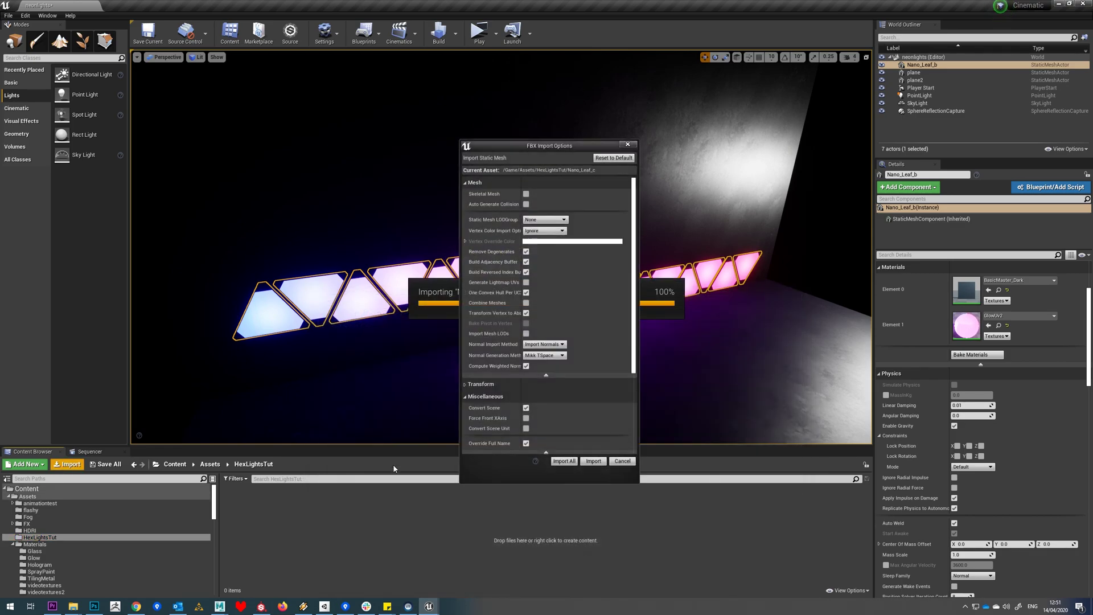
click(596, 459)
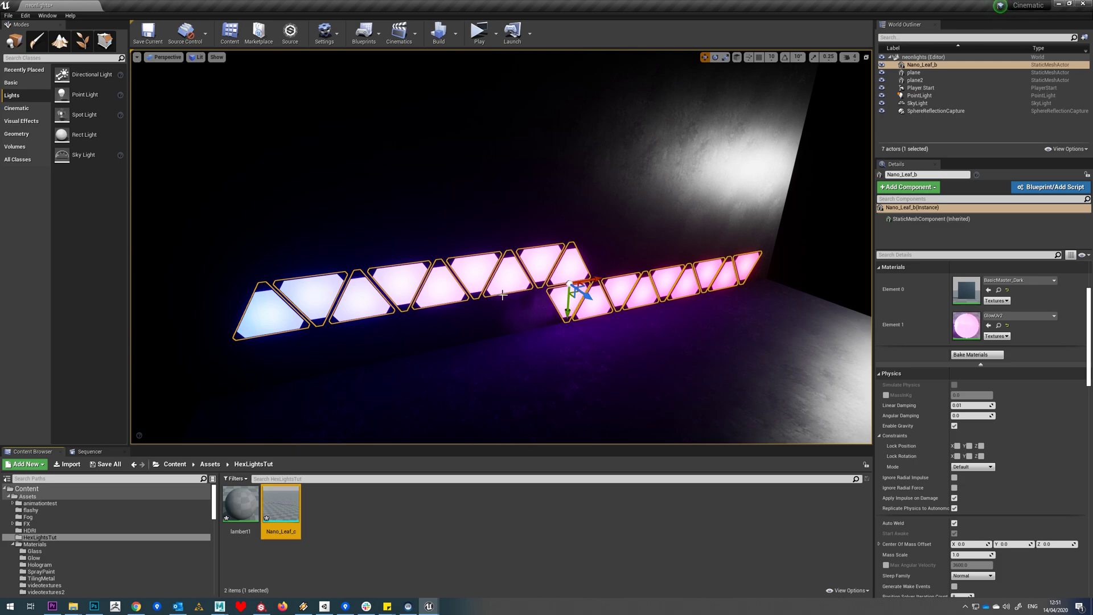
Step: Place the imported Nano_Leaf_c mesh in the level in front of the glowing panel strip
drag(501, 295, 494, 359)
drag(289, 499, 627, 336)
scroll(1055, 349, up, 3)
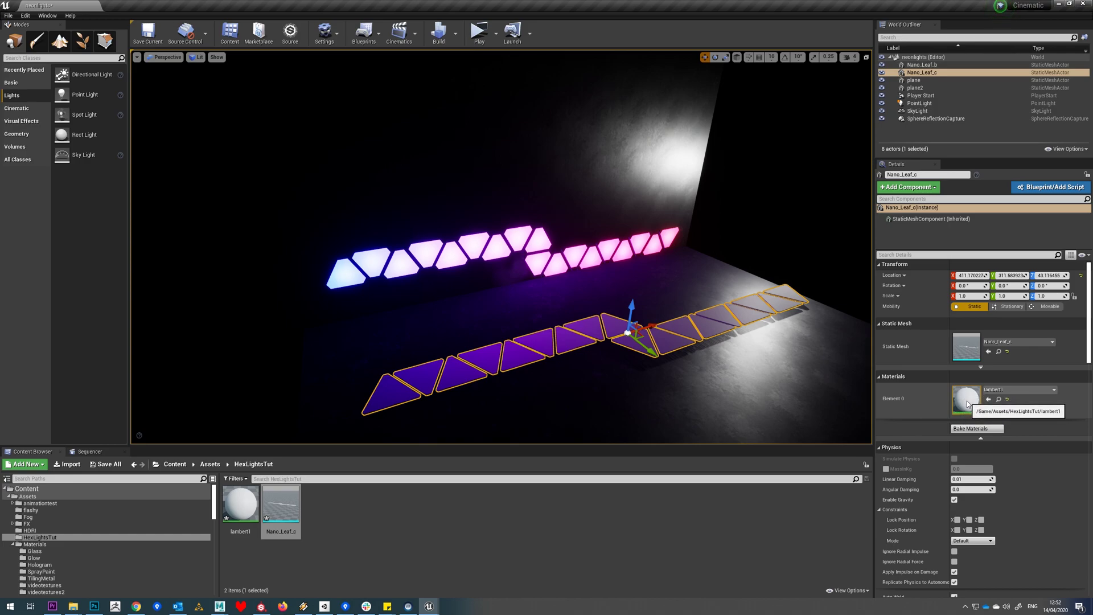
Step: Switch to Maya and select the front faces of two neighbouring panels near the strip's end in face mode
click(222, 608)
click(265, 567)
alt+drag(491, 368, 549, 359)
scroll(577, 346, up, 4)
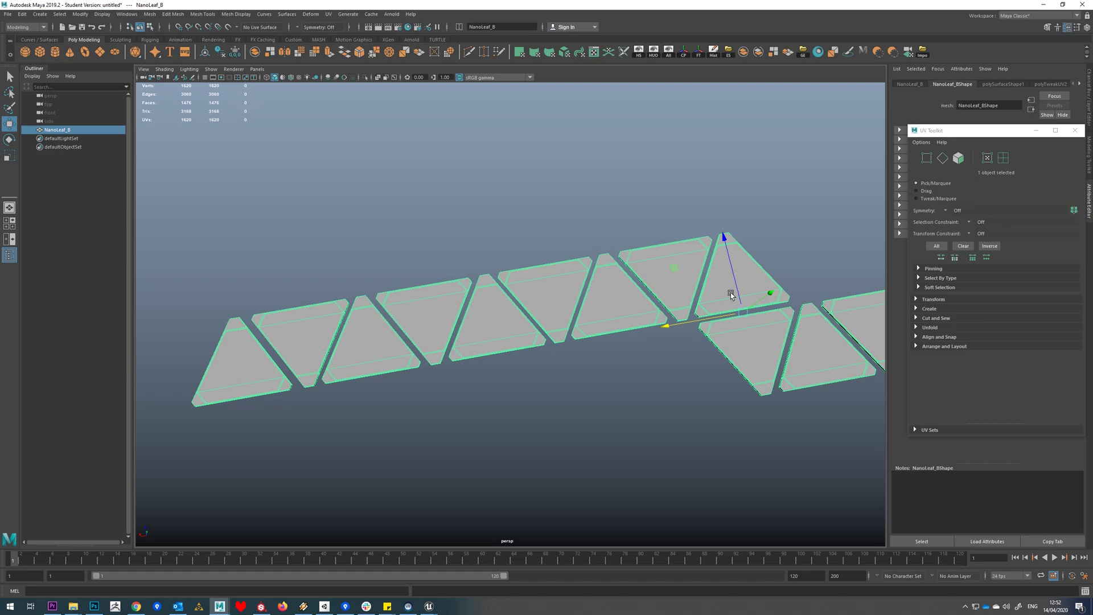
alt+drag(731, 294, 676, 288)
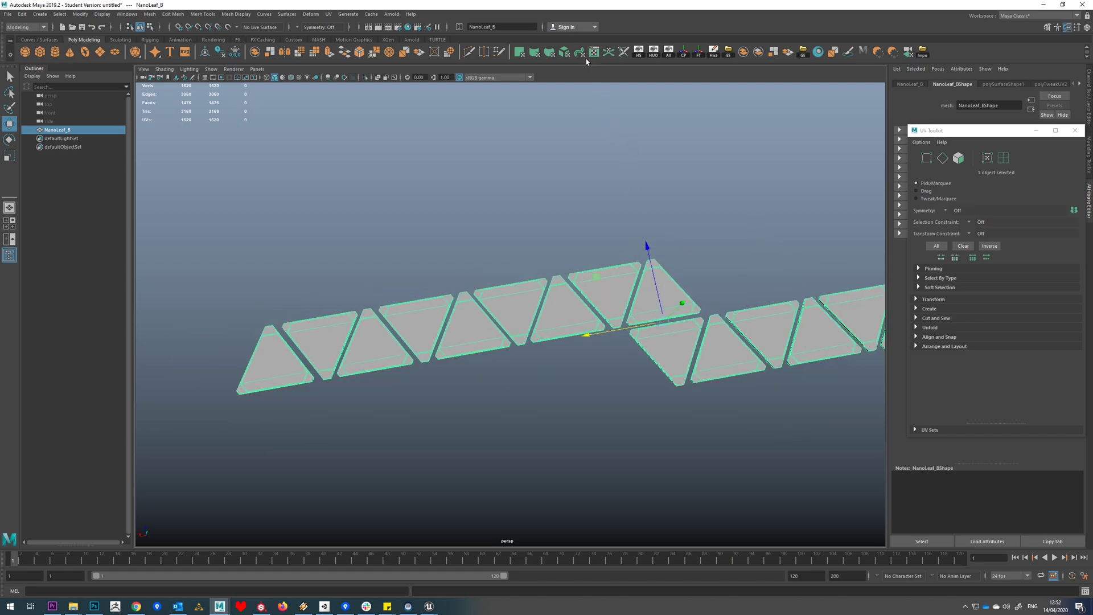
right_drag(477, 310, 477, 336)
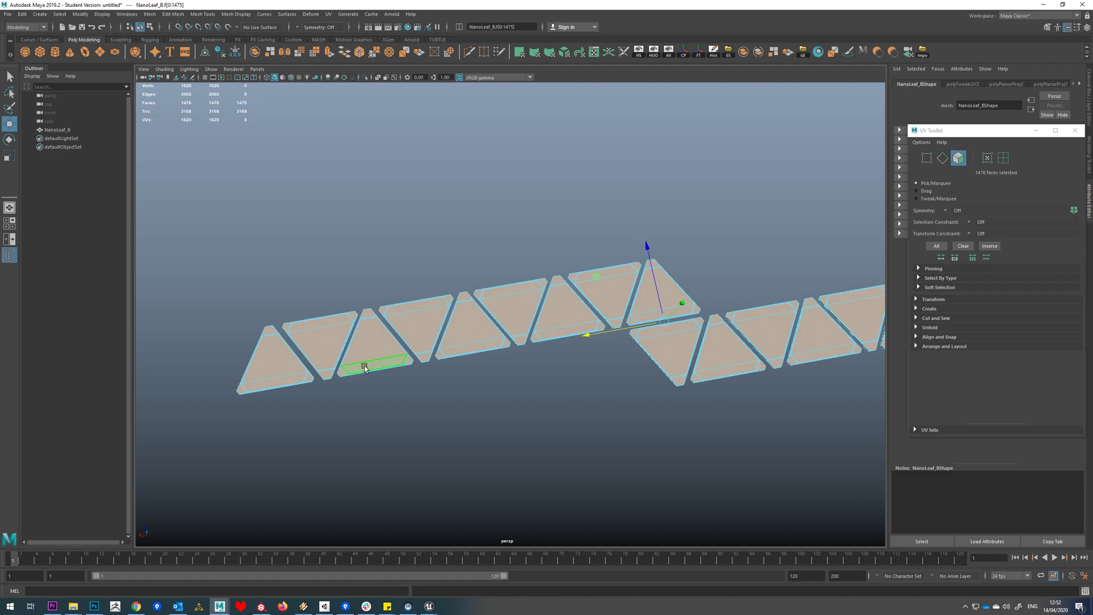
click(362, 336)
shift+click(362, 336)
shift+click(328, 336)
shift+click(305, 322)
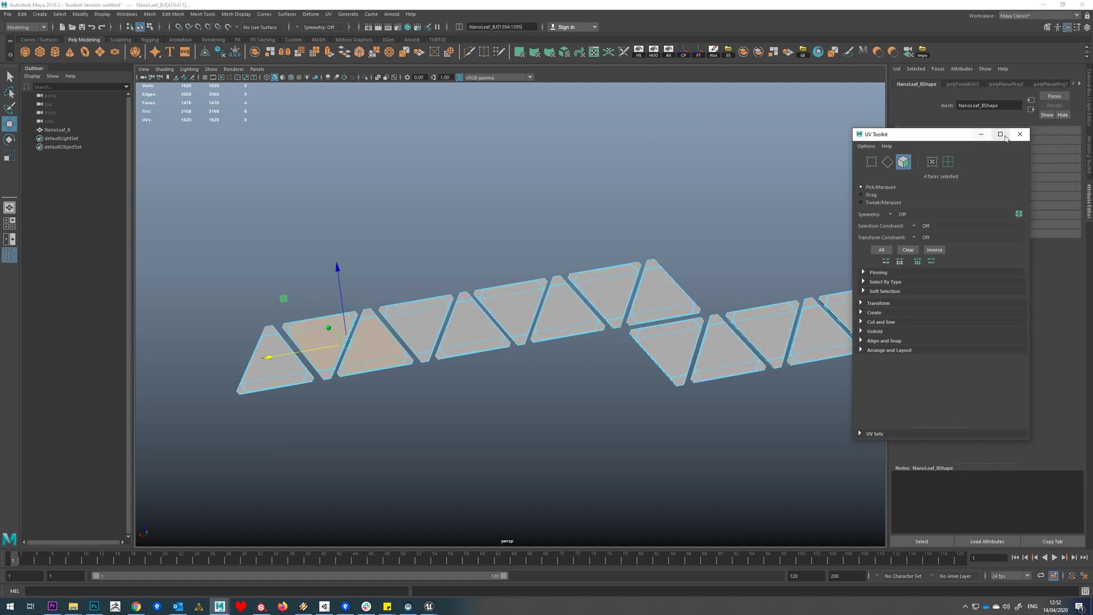
Step: Put the UV Toolkit away and set the Modeling Toolkit's selection constraint to Angle
click(1036, 132)
click(1047, 27)
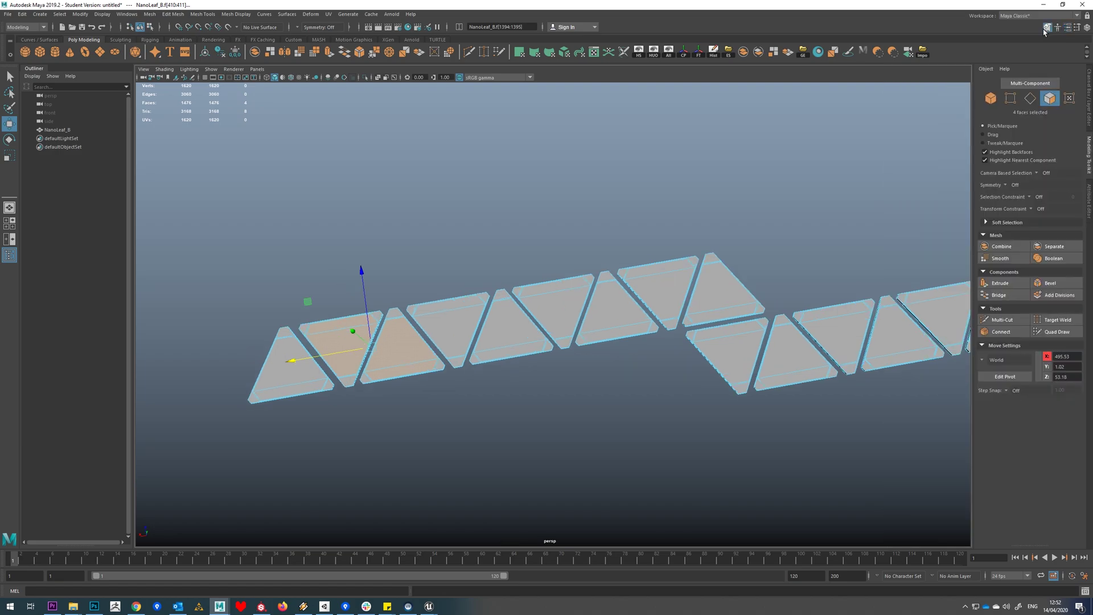
click(1030, 198)
click(1041, 216)
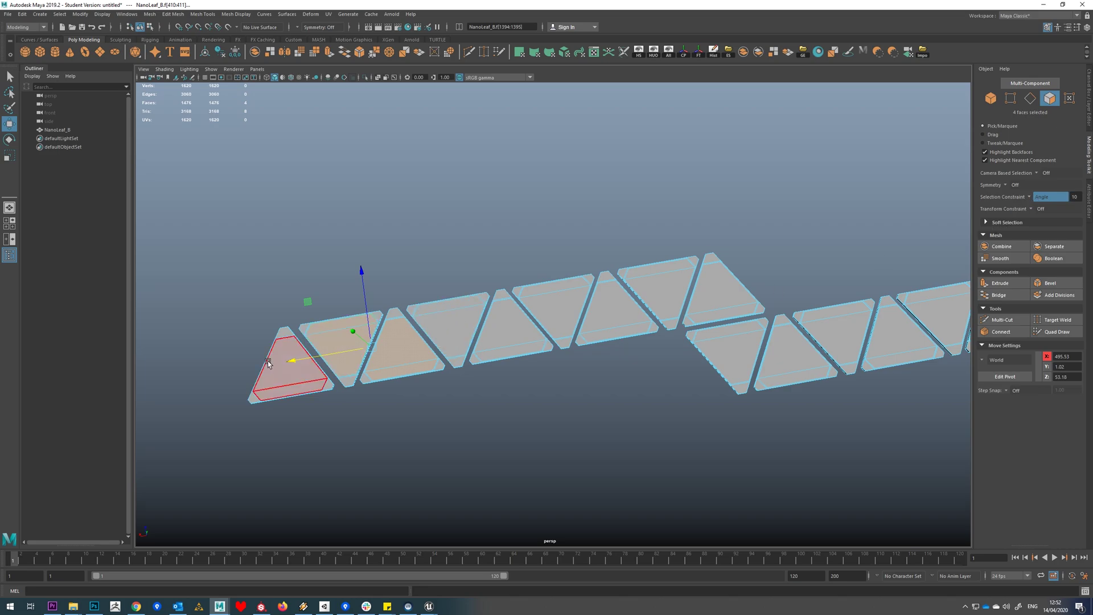
Step: Add the front faces of the panels to the selection one after another along the strip
click(283, 362)
shift+click(346, 337)
shift+click(411, 345)
shift+click(460, 326)
shift+click(507, 332)
shift+click(571, 302)
mouse_move(572, 303)
shift+mouse_down()
mouse_move(713, 288)
mouse_move(753, 372)
mouse_move(745, 383)
shift+mouse_up()
alt+middle_drag(745, 383, 598, 412)
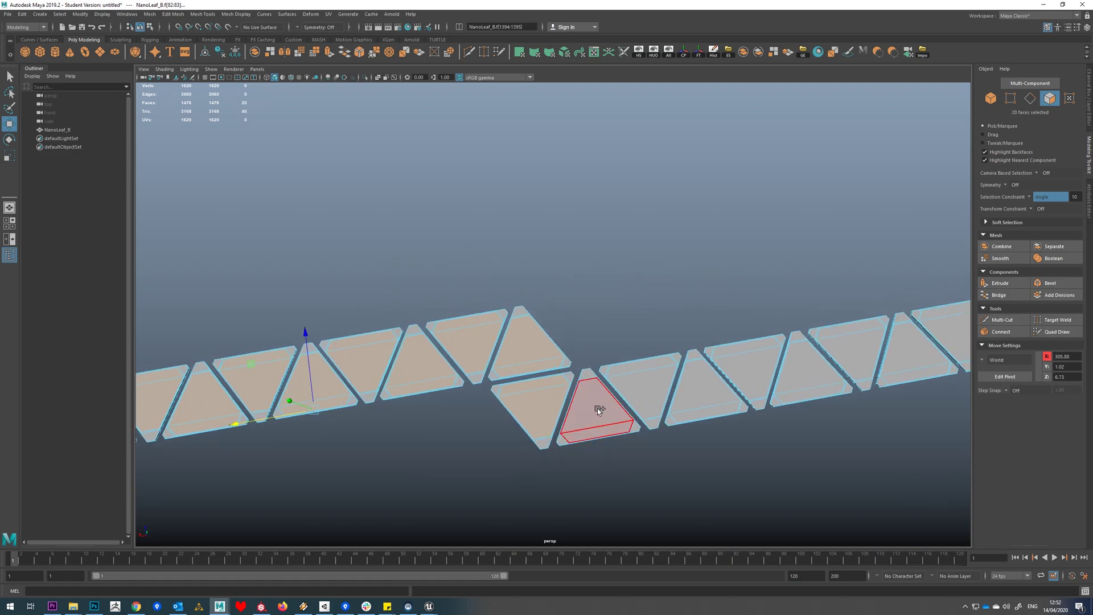
shift+click(599, 411)
shift+click(640, 383)
scroll(706, 393, down, 5)
shift+click(635, 365)
shift+click(662, 351)
shift+click(696, 353)
Step: Open the UV Editor, make map1 the current UV set, and select the large stacked shells of the panels' front faces
click(594, 52)
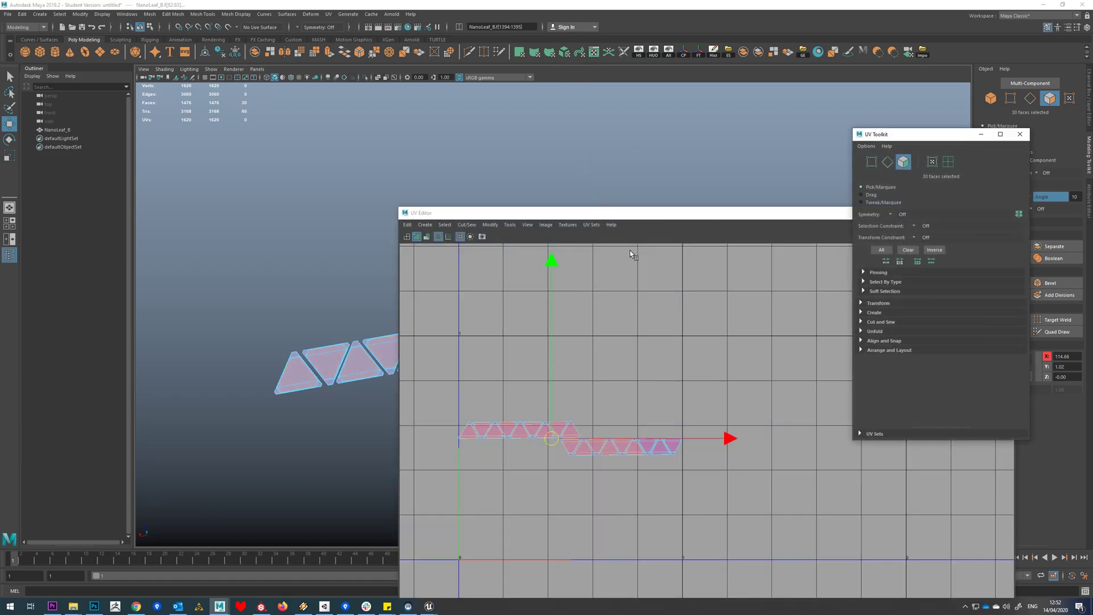
click(591, 225)
click(602, 310)
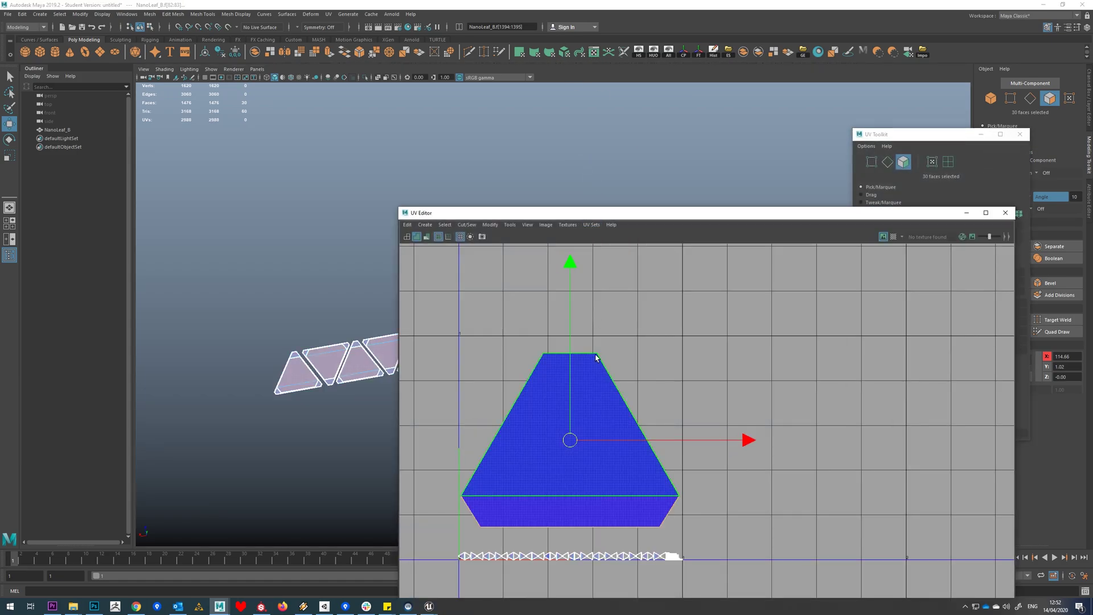
key(ctrl+shift+a)
drag(704, 314, 451, 530)
Step: Move the UV Editor aside and select the stacked front-face shells again, checking the selected faces on the mesh
drag(608, 212, 842, 265)
click(493, 158)
alt+middle_drag(865, 430, 791, 370)
drag(861, 354, 681, 517)
alt+drag(405, 420, 498, 360)
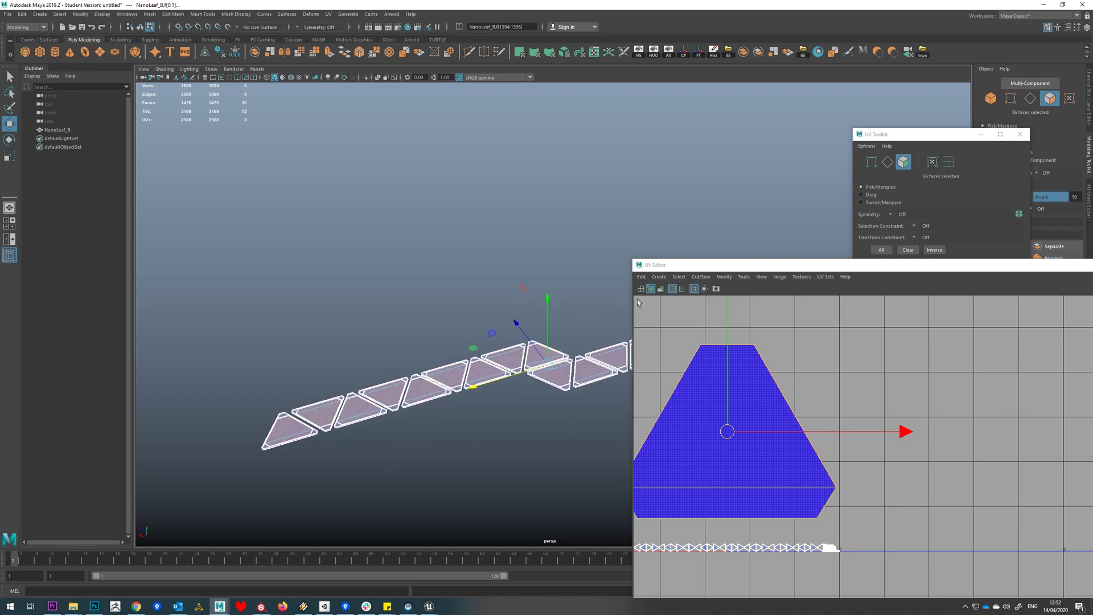
Step: Assign a new Phong material to the selected front faces and return the mesh to object mode
right_drag(477, 371, 492, 590)
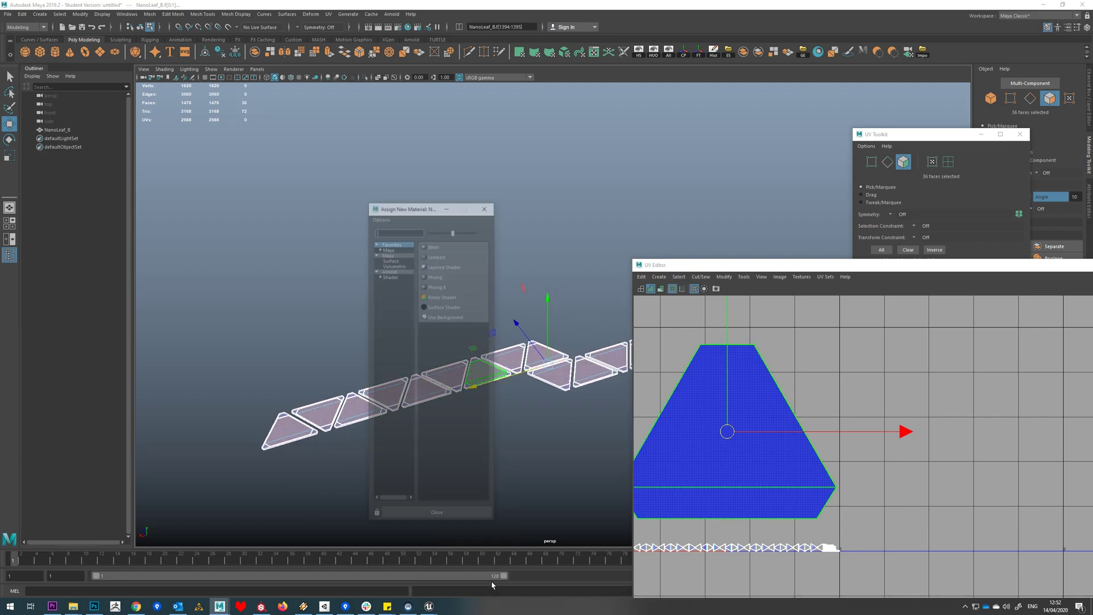
click(436, 275)
click(985, 134)
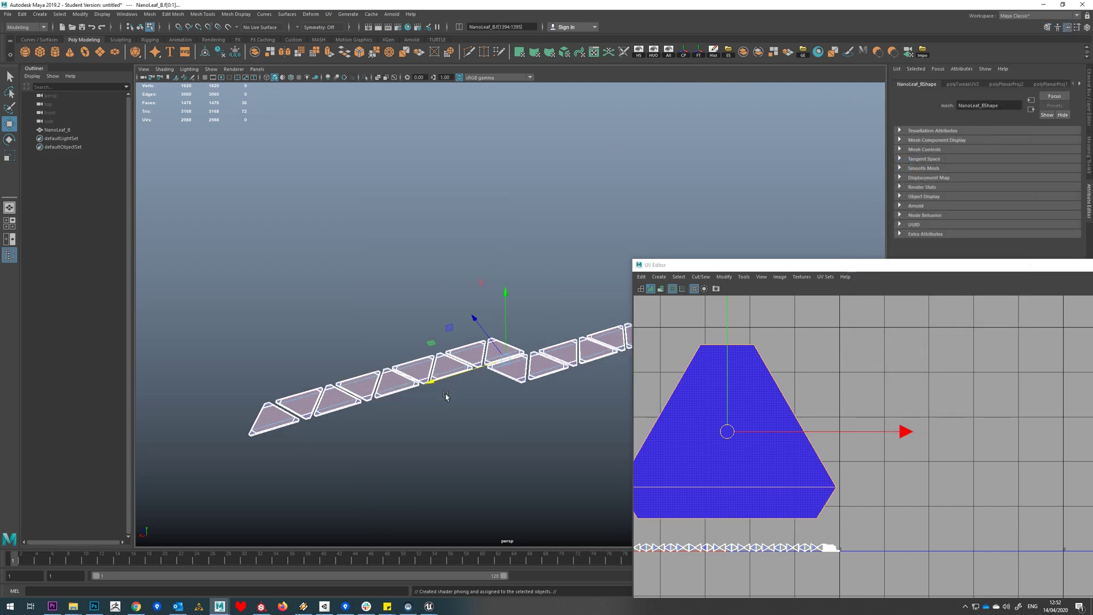
key(F8)
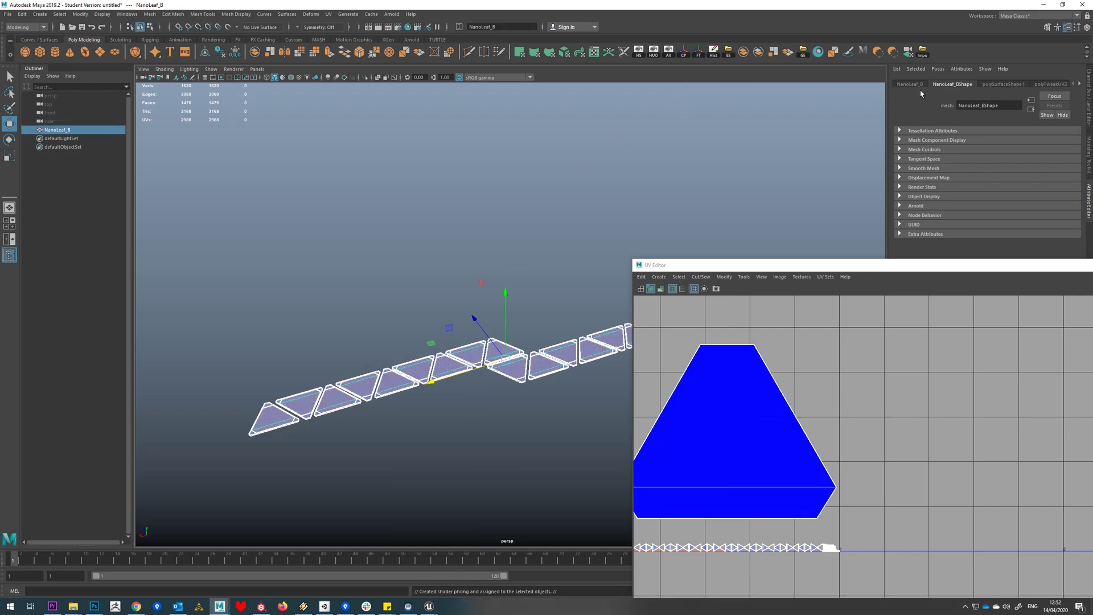
Step: Freeze the mesh's transformations and rename its Phong material to Glow
click(716, 53)
click(1078, 84)
click(1055, 84)
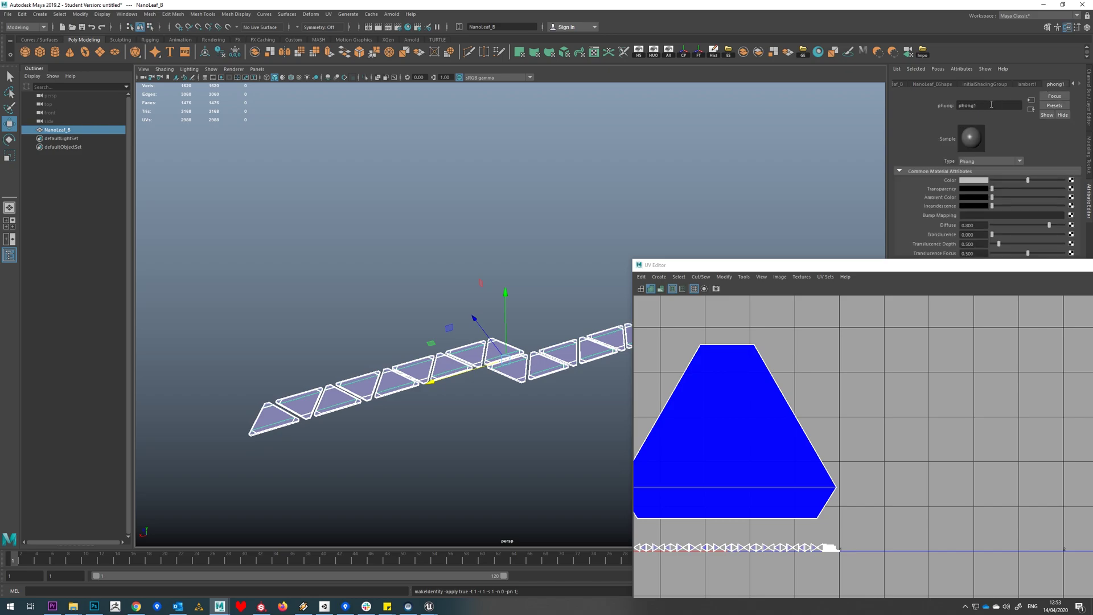
double_click(986, 106)
text(Glow)
key(Return)
click(1032, 85)
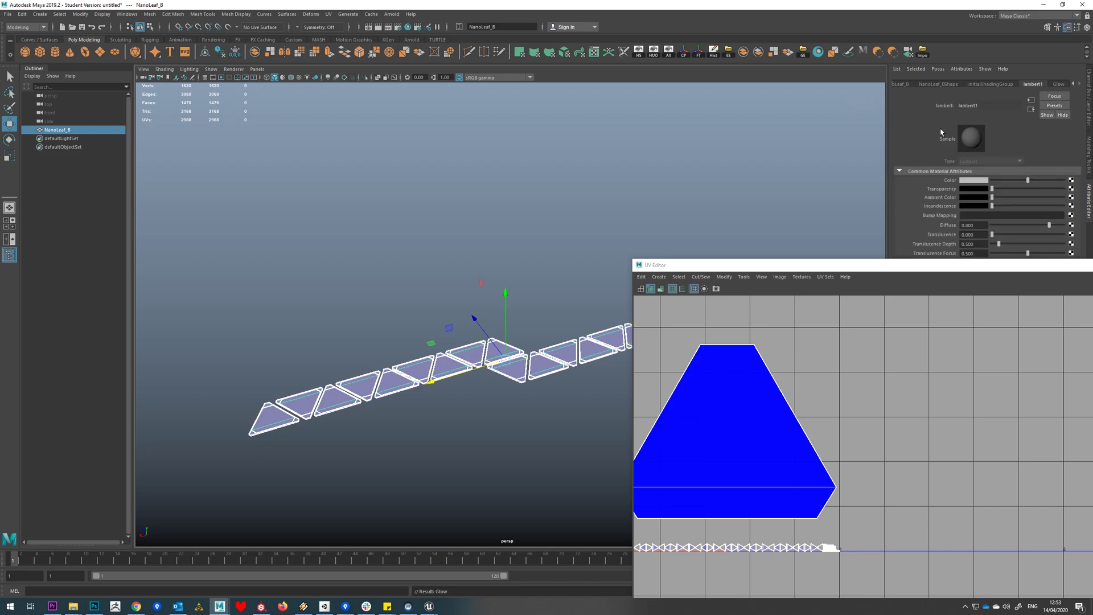
alt+drag(667, 149, 648, 197)
Step: Export the selected mesh over Nano_Leaf_c.fbx on the Desktop and switch back to Unreal Editor
click(729, 54)
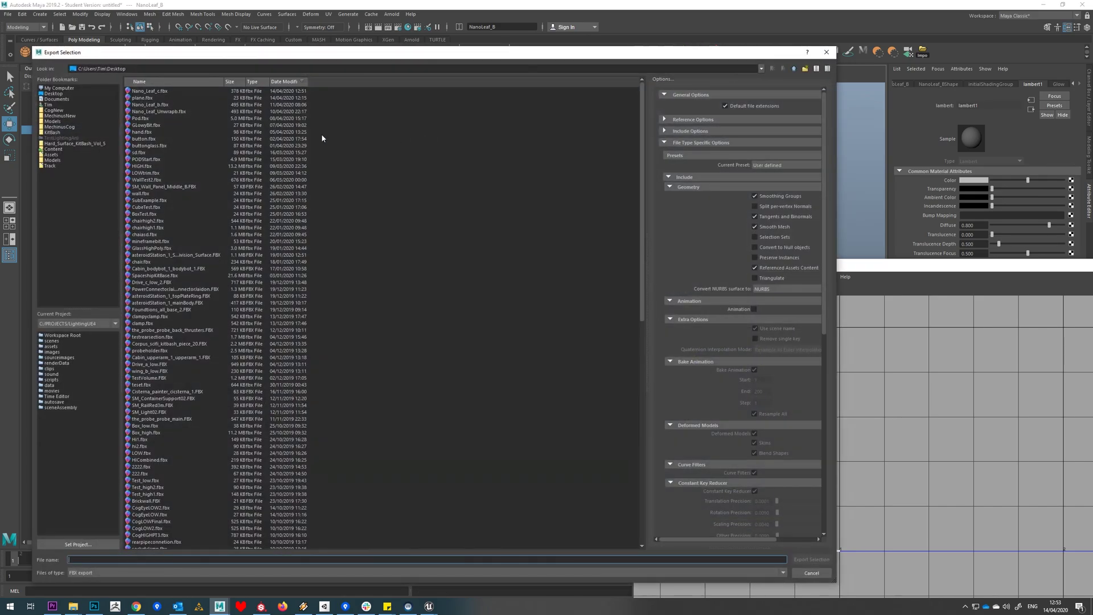
double_click(157, 91)
click(416, 334)
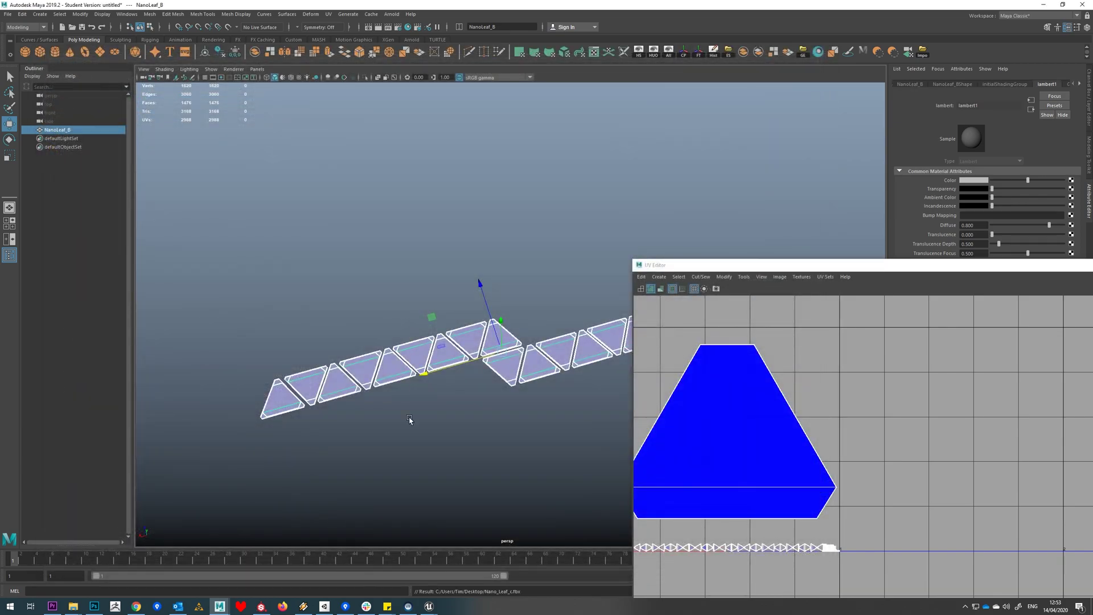
mouse_move(428, 606)
click(387, 567)
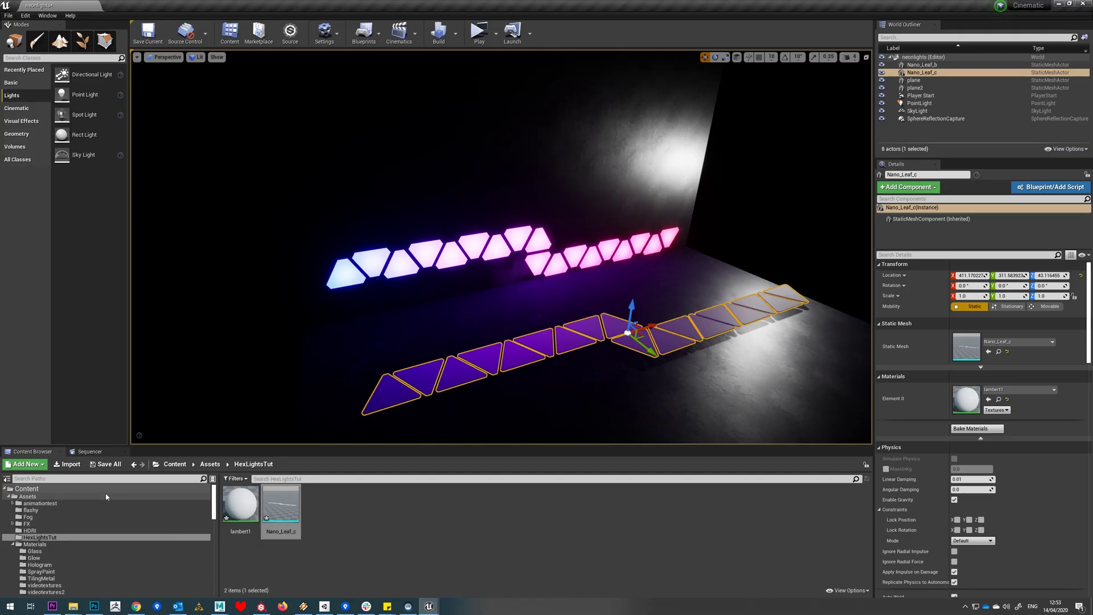
Step: Import the updated Nano_Leaf_c.fbx over the existing mesh in the HexLightsTut folder
click(67, 464)
click(415, 349)
double_click(407, 349)
click(592, 333)
click(652, 374)
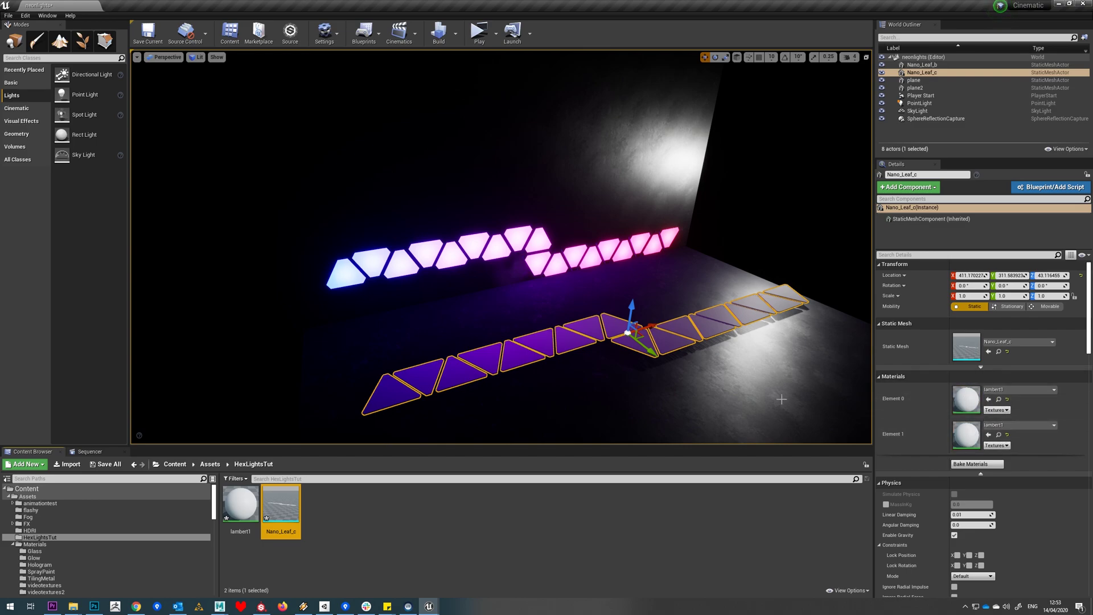
right_drag(522, 334, 585, 318)
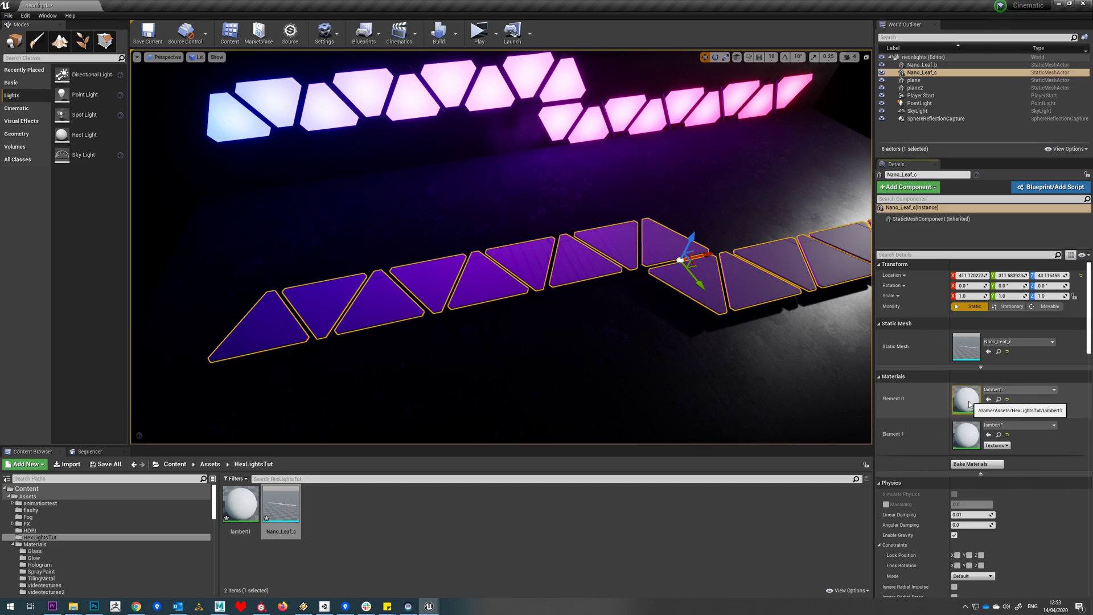
Step: Create a new material named HexGlow in the HexLightsTut folder
click(340, 521)
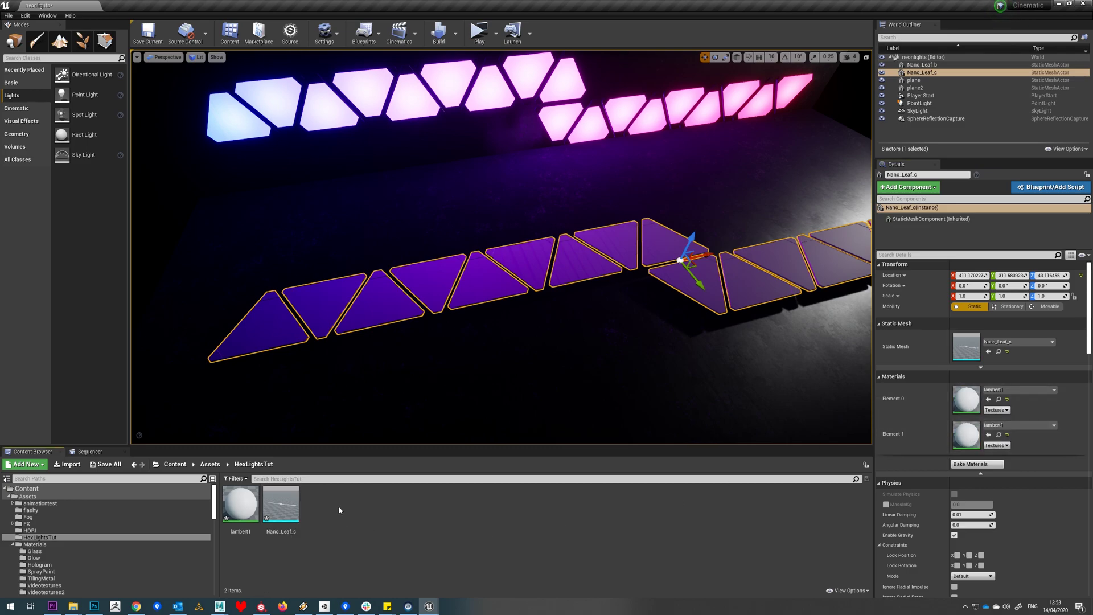
right_click(340, 521)
click(371, 345)
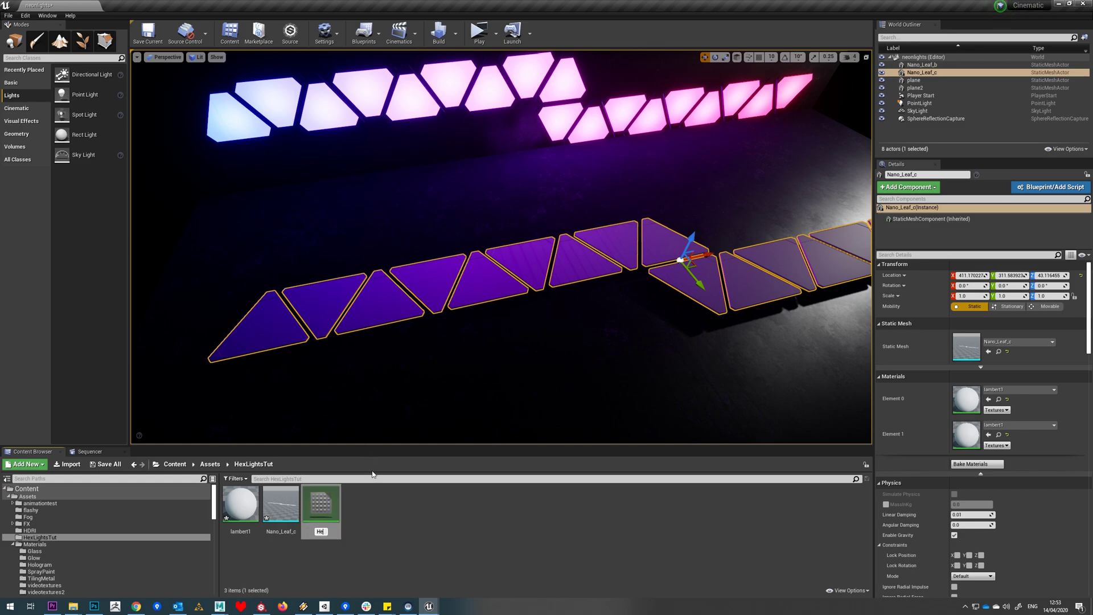
text(HexGlow)
key(Return)
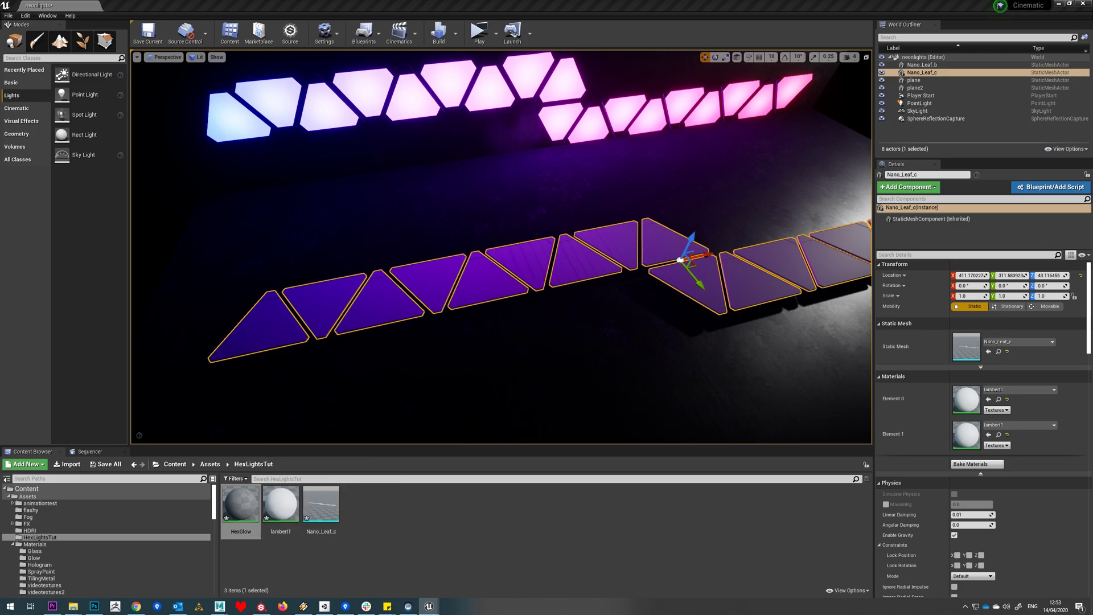
Step: Open the HexGlow material for editing and enlarge the Material Editor window
drag(346, 199, 494, 203)
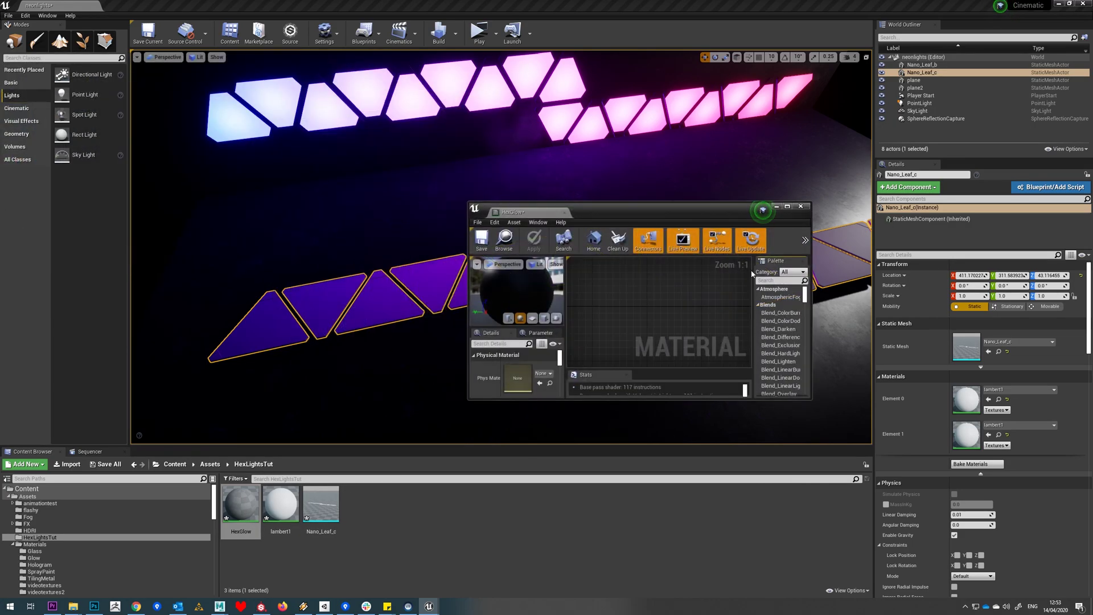
drag(816, 399, 996, 597)
drag(466, 209, 203, 209)
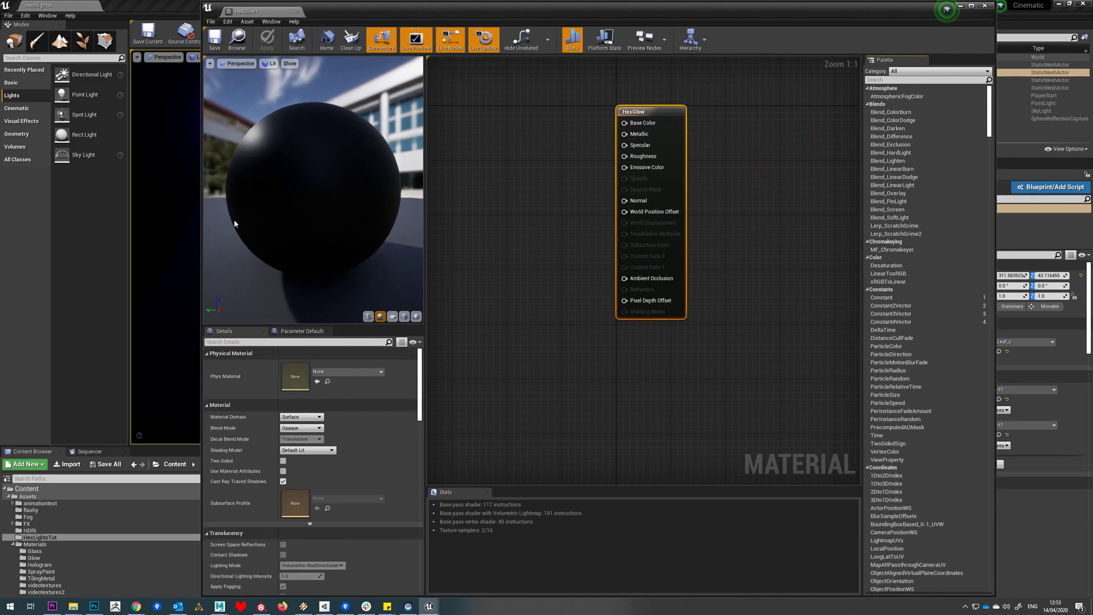
right_drag(575, 149, 644, 291)
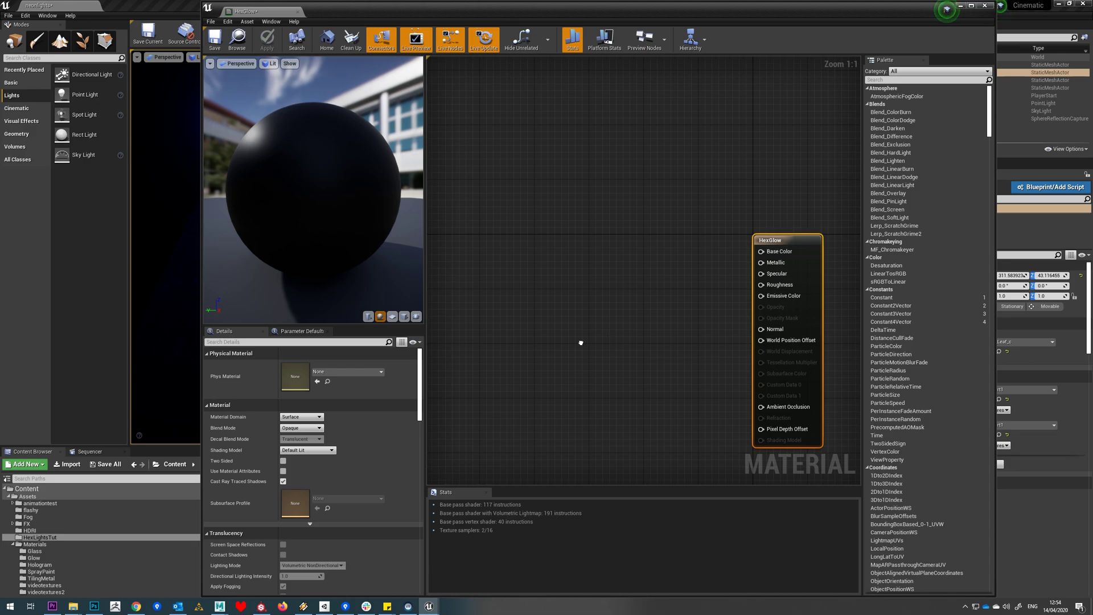
right_drag(581, 339, 551, 314)
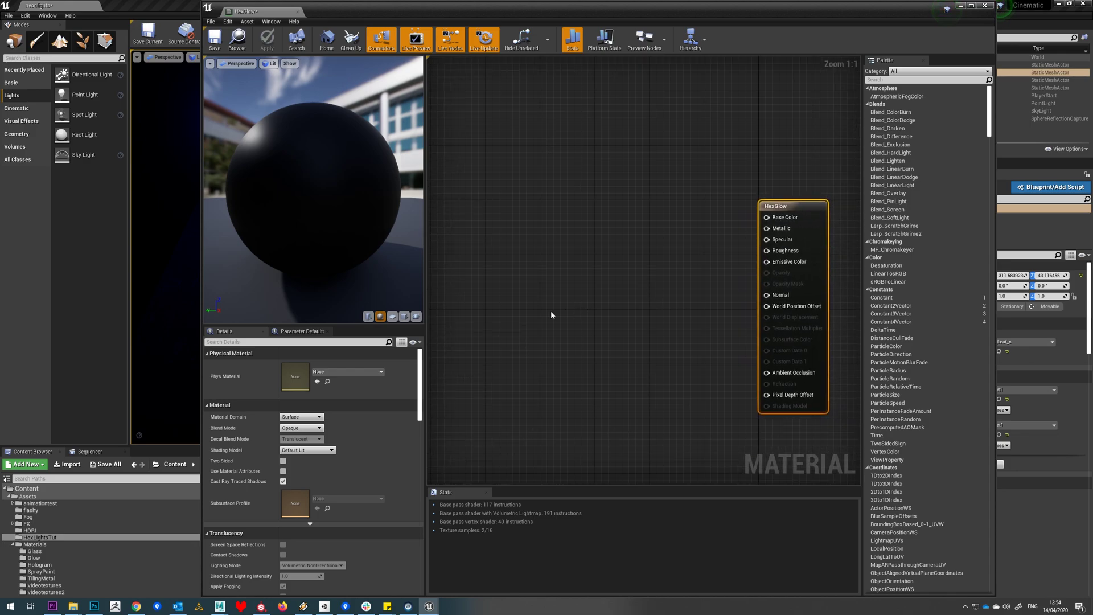
Step: Add two Texture Sample nodes to the HexGlow graph and arrange them one above the other
click(501, 291)
click(507, 401)
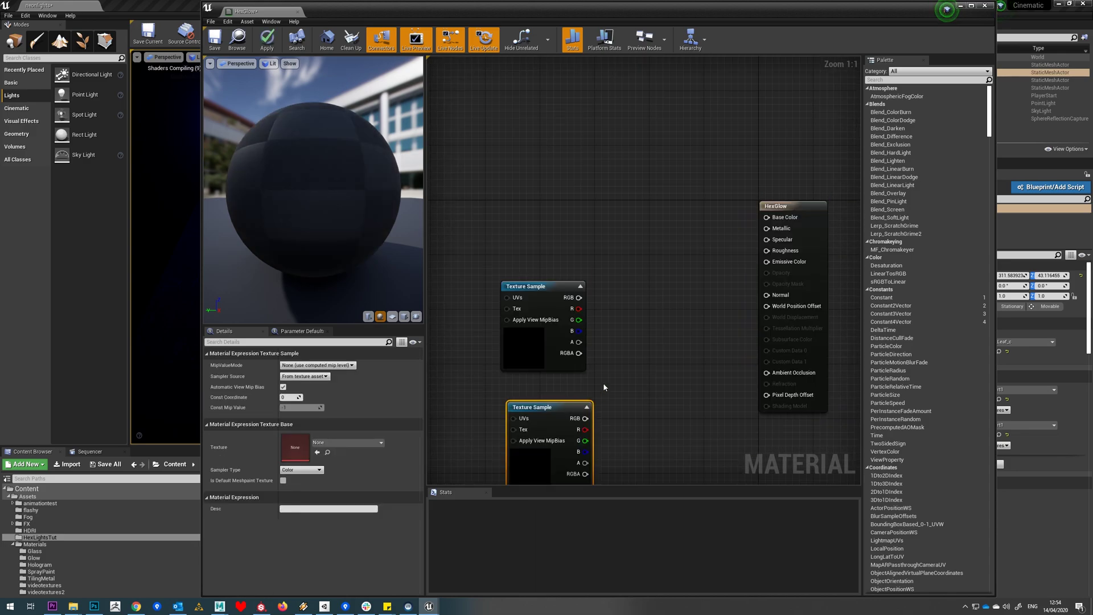
right_drag(608, 382, 624, 360)
drag(547, 388, 540, 378)
right_drag(652, 353, 606, 359)
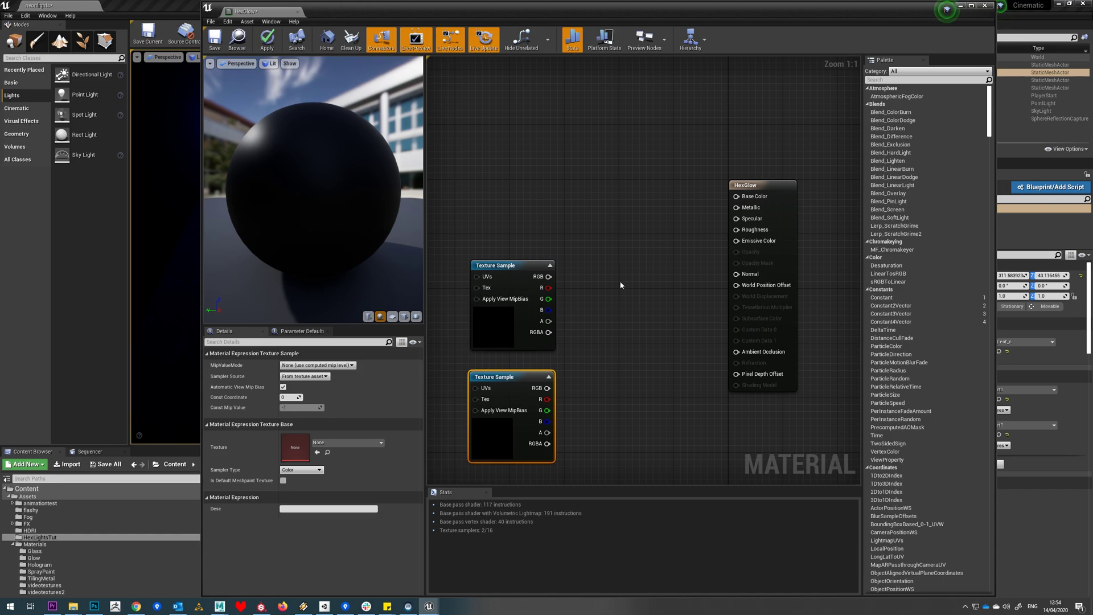
Step: Add a Lerp node and two Constant3Vector nodes, connecting the upper constant to A and the lower one to B
click(622, 255)
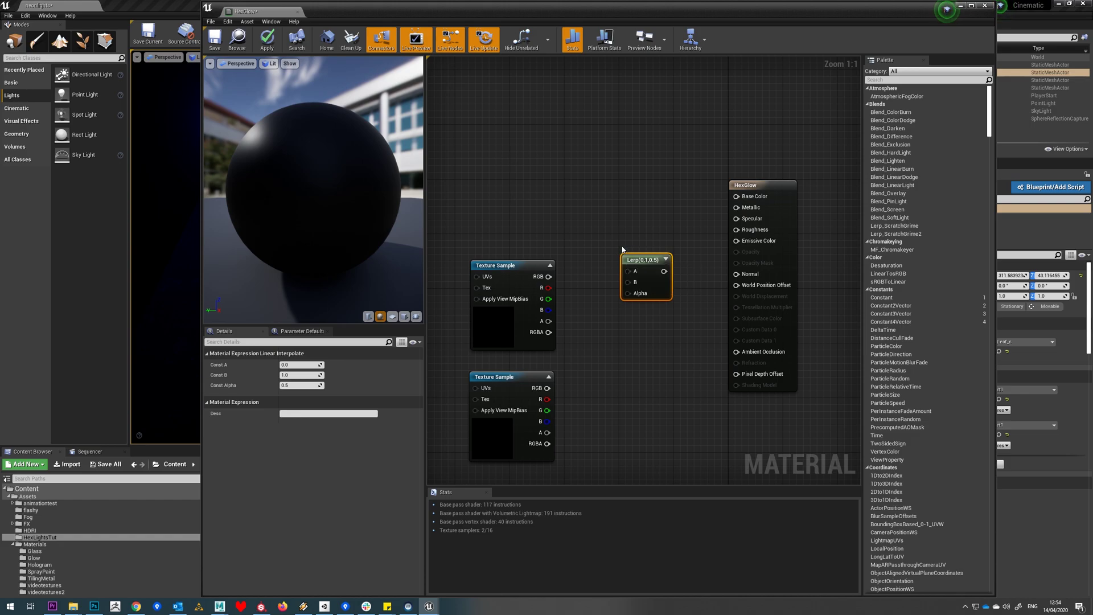
click(549, 123)
click(556, 194)
drag(579, 199, 628, 282)
drag(602, 136, 628, 272)
Step: Set the lower colour constant, feeding the Lerp's B input, to bright blue (0, 0.305, 1)
drag(561, 225, 561, 239)
click(329, 365)
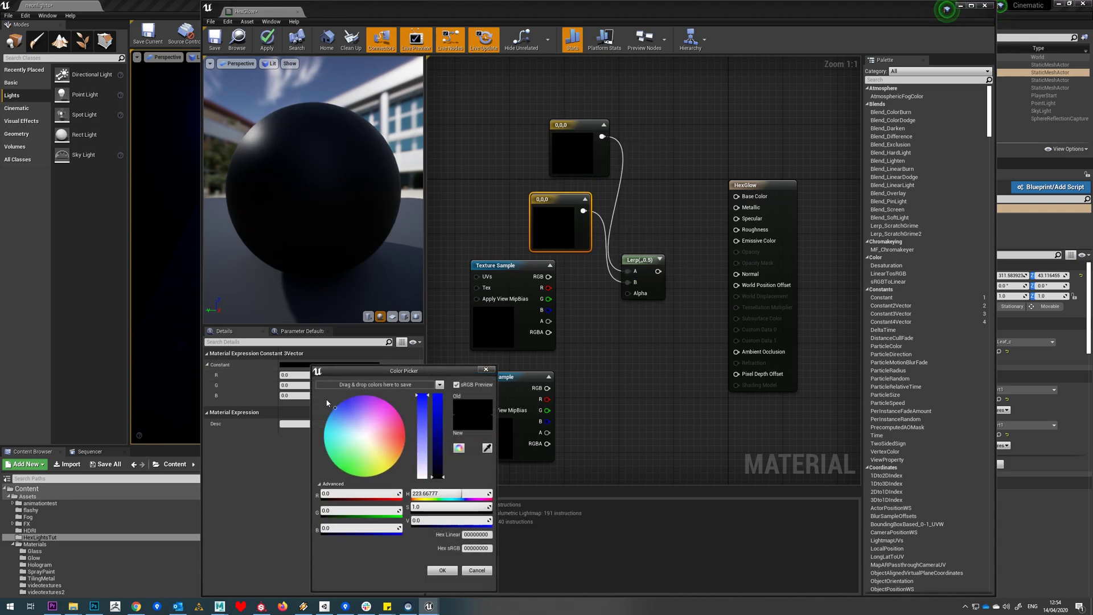
click(438, 394)
drag(358, 427, 335, 412)
click(442, 570)
Step: Set the upper colour constant to hot pink (1, 0, 0.247) and connect the upper Texture Sample's RGB output to the Lerp's Alpha
click(556, 171)
click(329, 364)
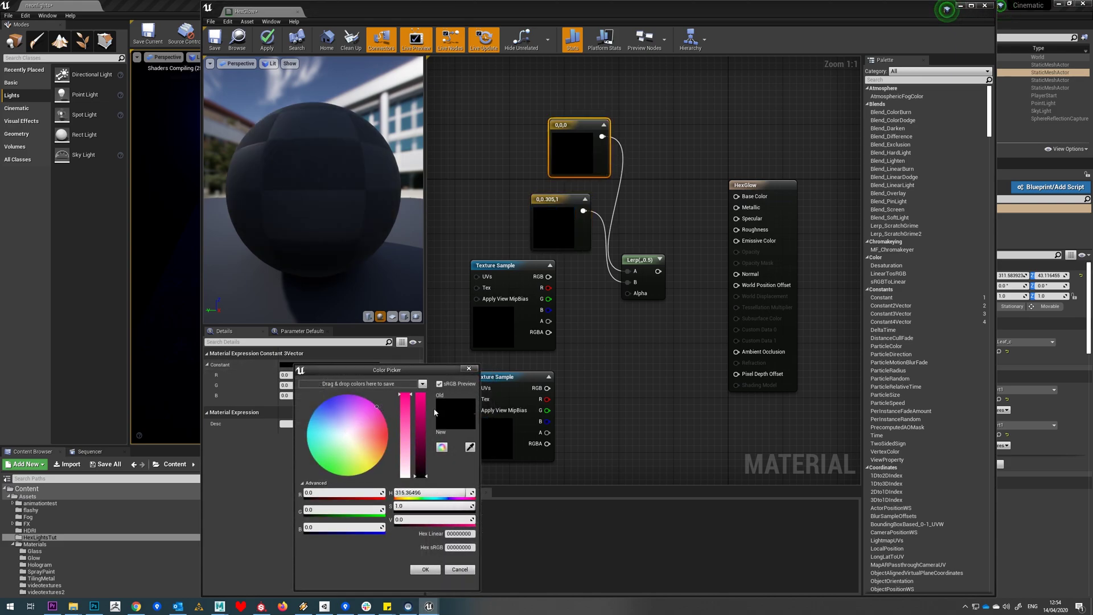
click(420, 397)
click(426, 569)
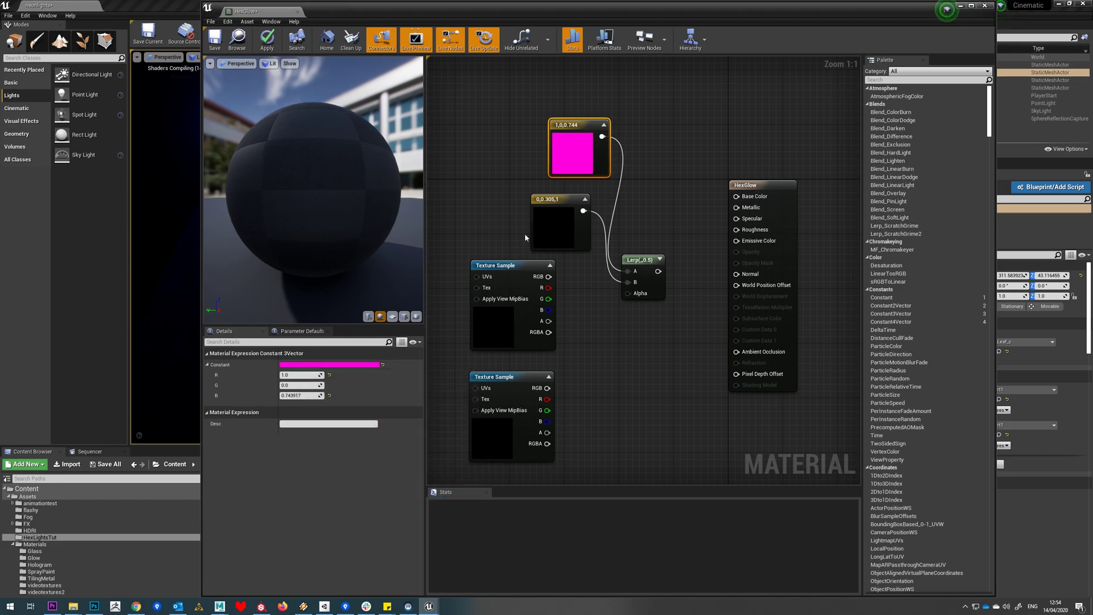
click(315, 364)
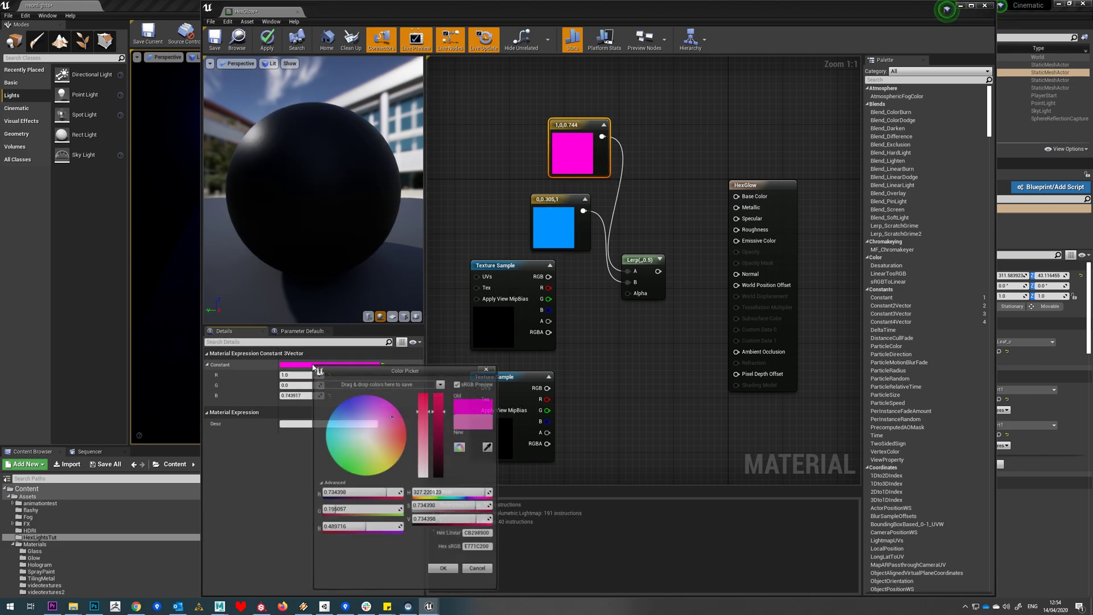
drag(397, 421, 410, 424)
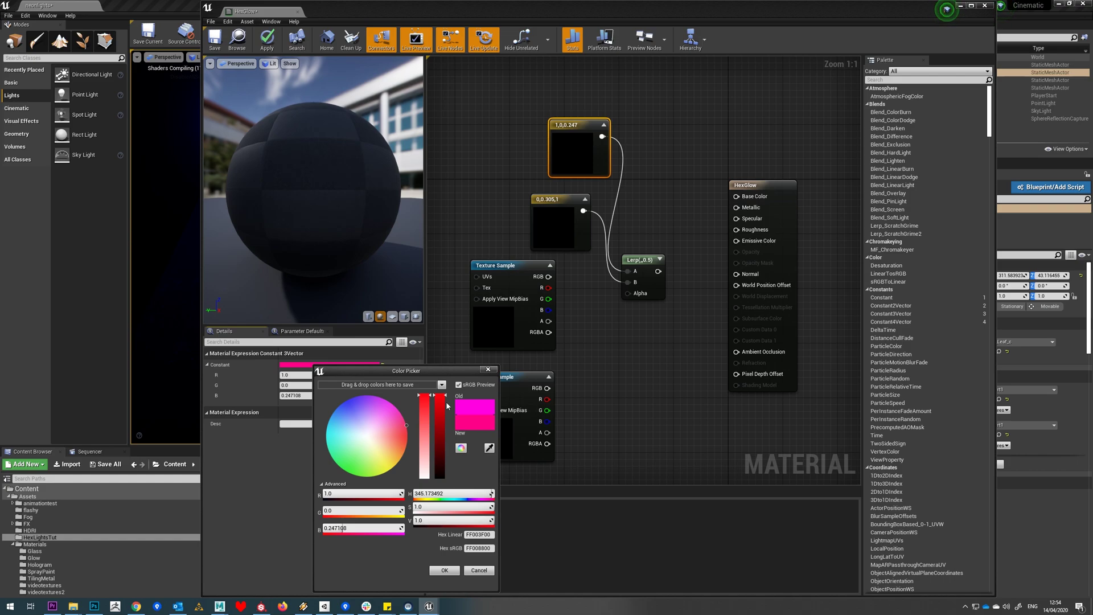
click(442, 570)
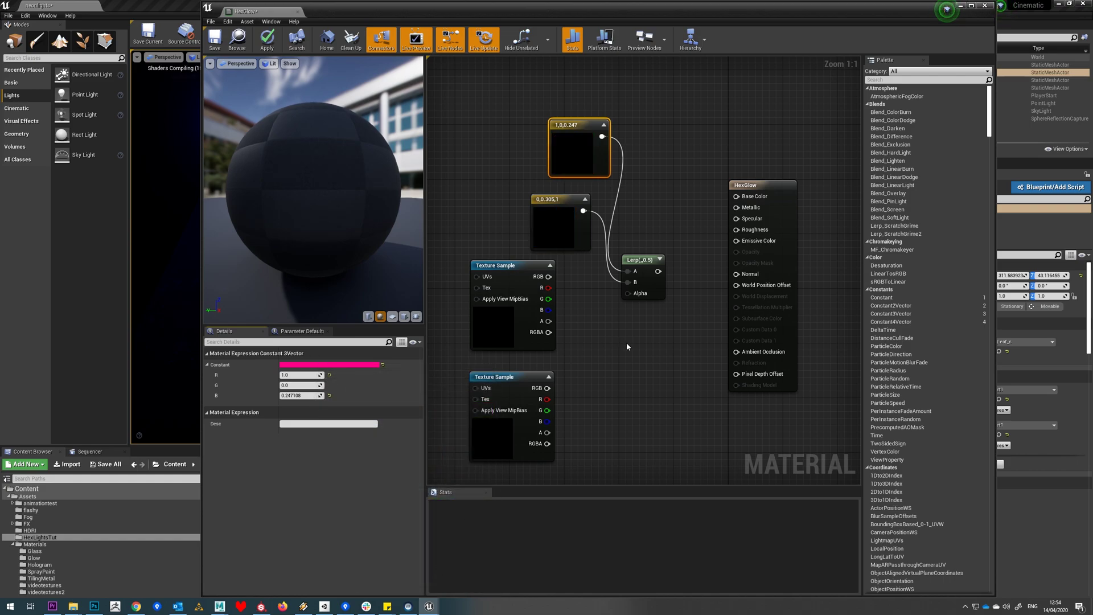
drag(549, 276, 629, 294)
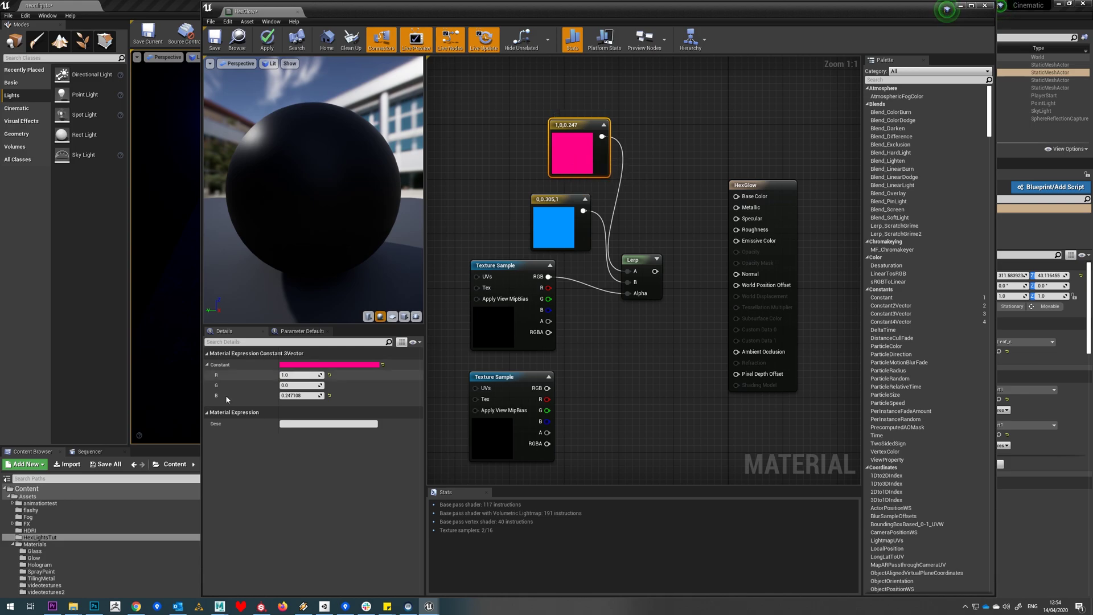
Step: Switch to Photoshop and create a new transparent document of 512 x 512 px at 72 ppi
click(97, 609)
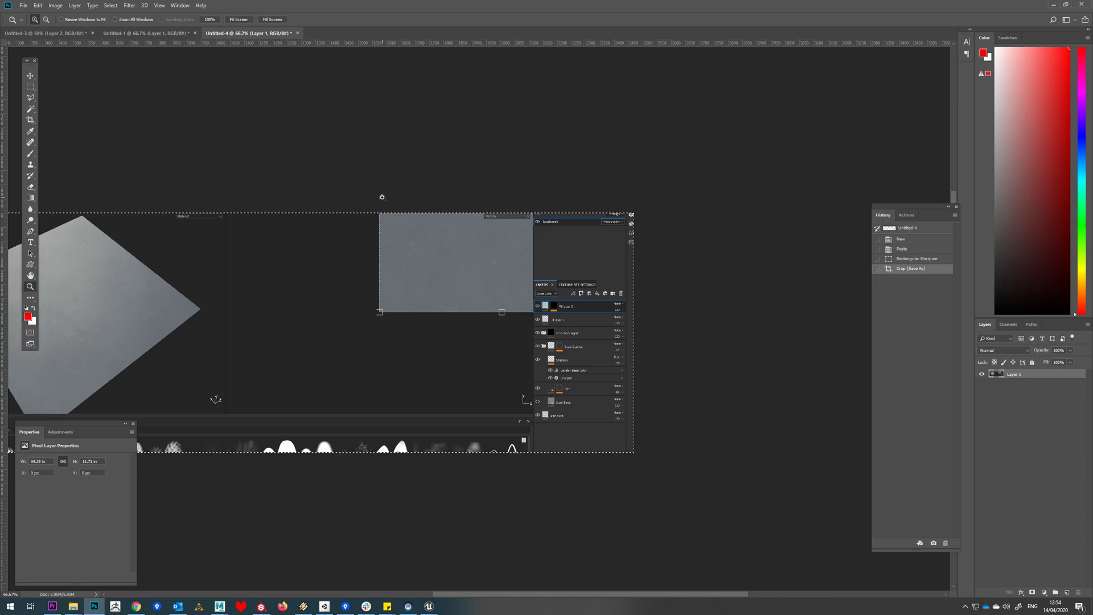
click(25, 7)
click(31, 16)
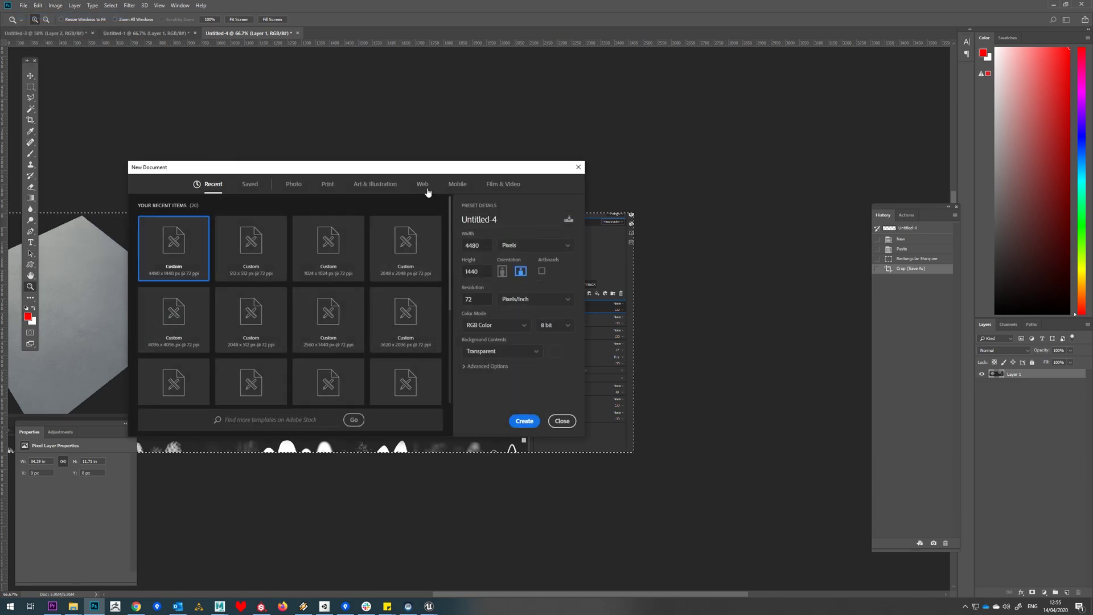
click(259, 250)
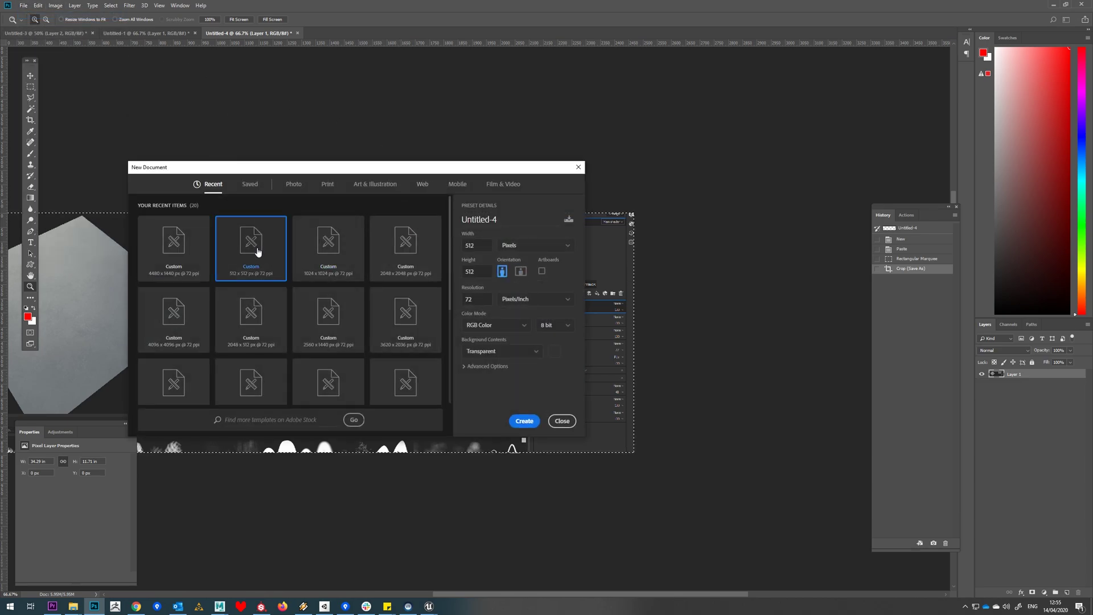
double_click(258, 249)
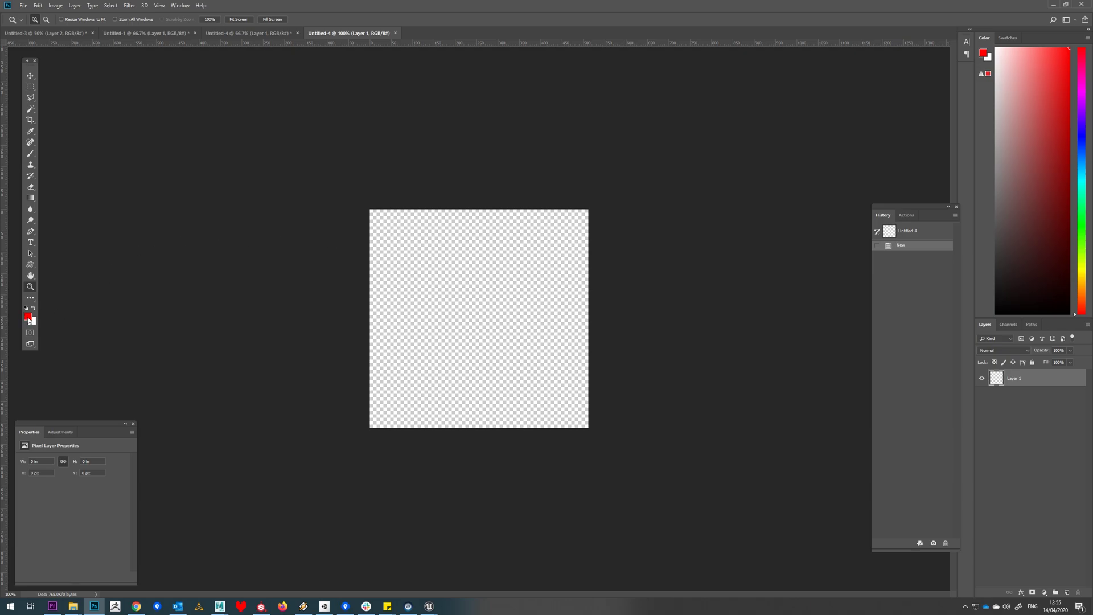
Step: Set the foreground colour to black and fill the canvas with a horizontal linear gradient from black to white
click(29, 319)
drag(684, 347, 615, 391)
click(860, 250)
key(z)
click(30, 198)
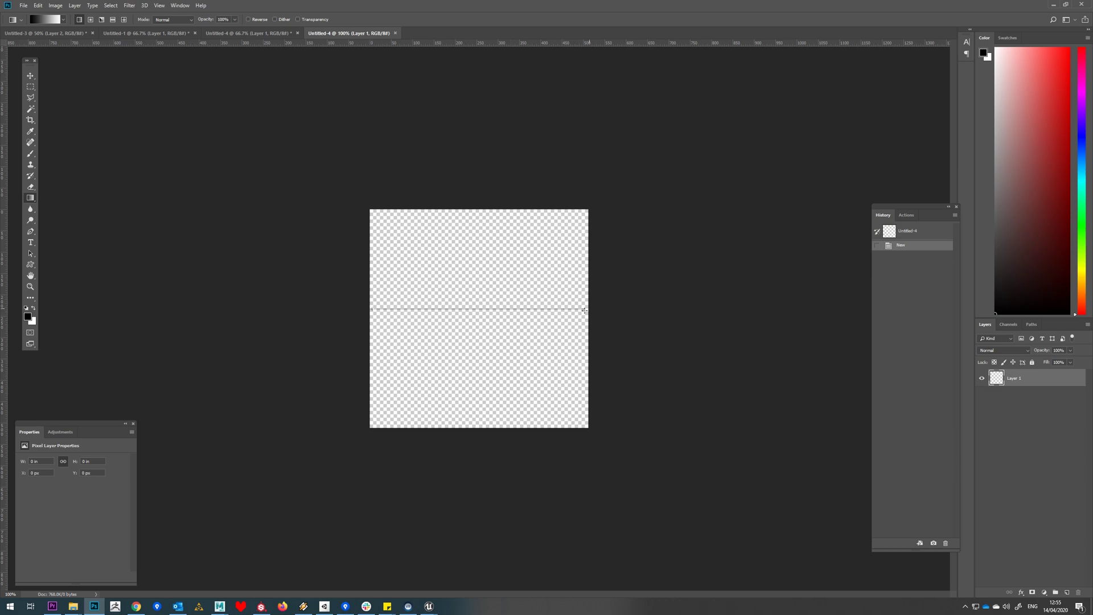
drag(585, 311, 583, 311)
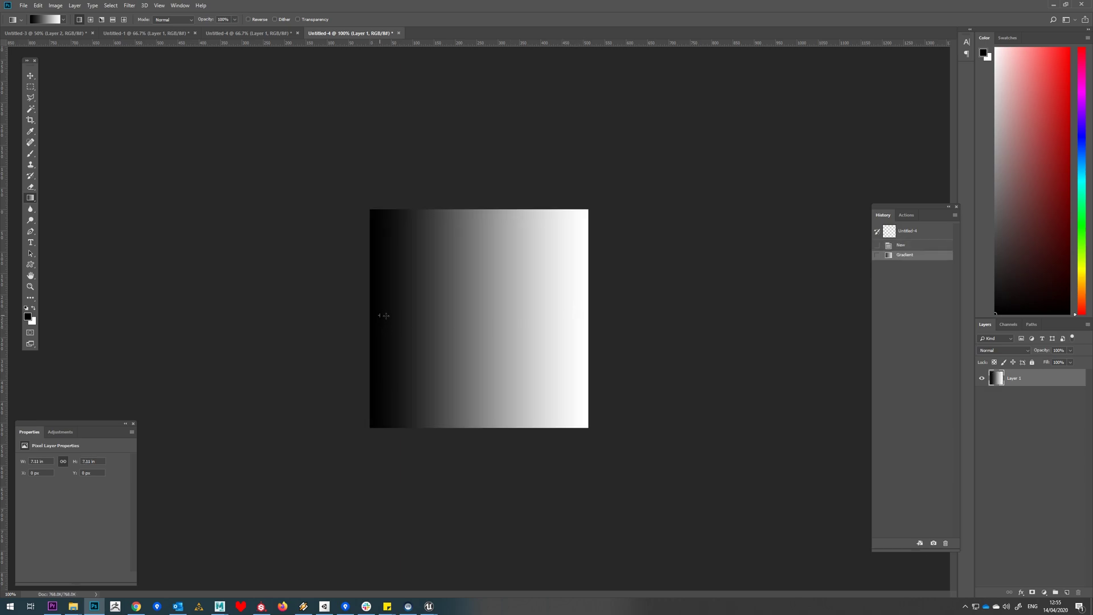
drag(589, 325, 587, 325)
click(24, 5)
click(46, 97)
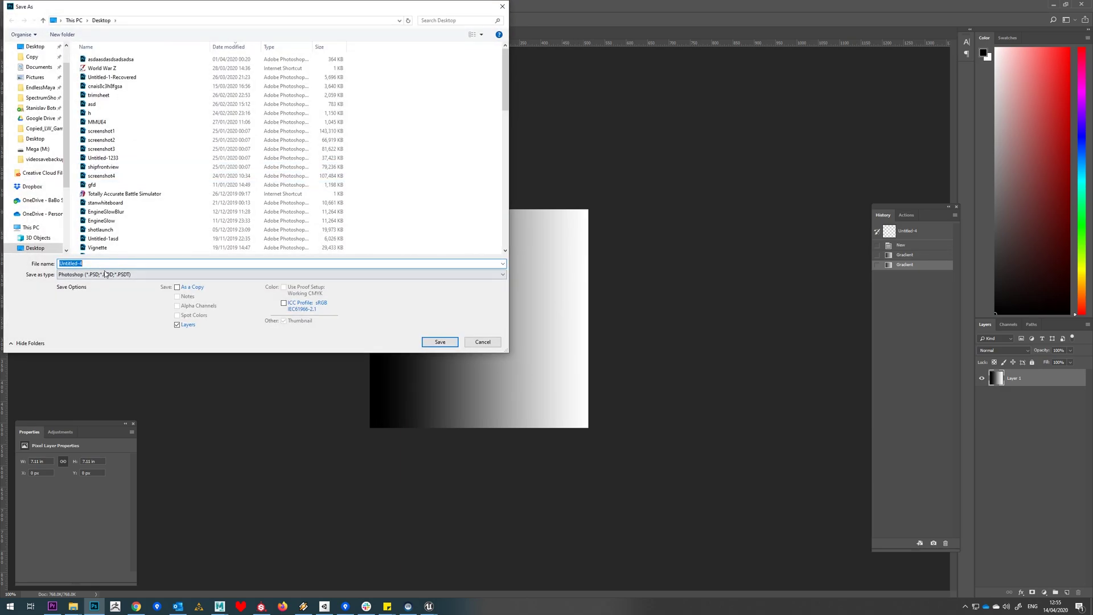
click(296, 274)
key(Escape)
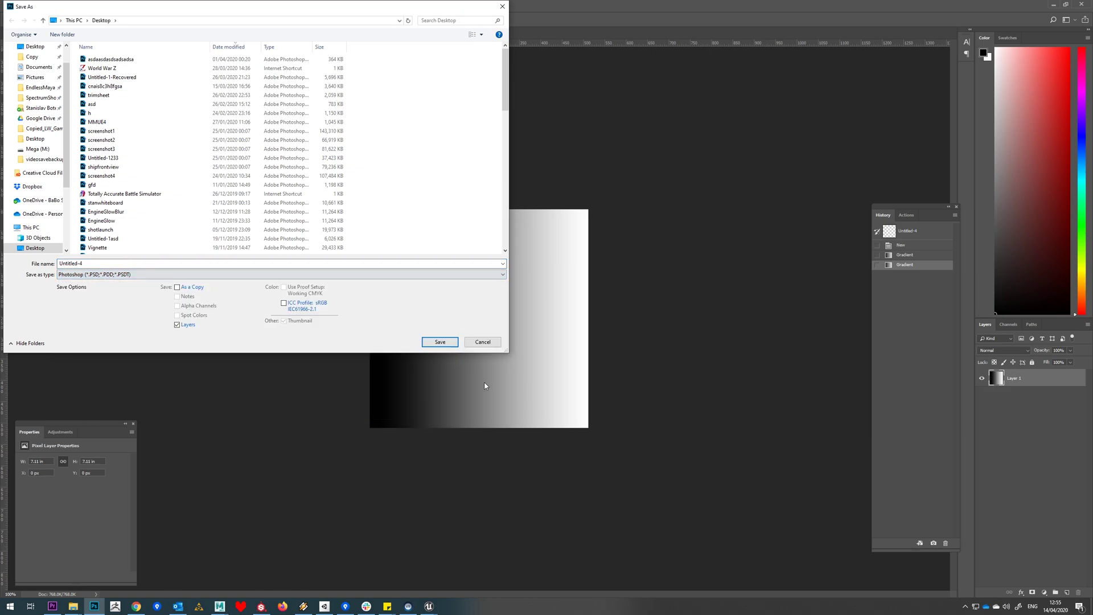
click(481, 343)
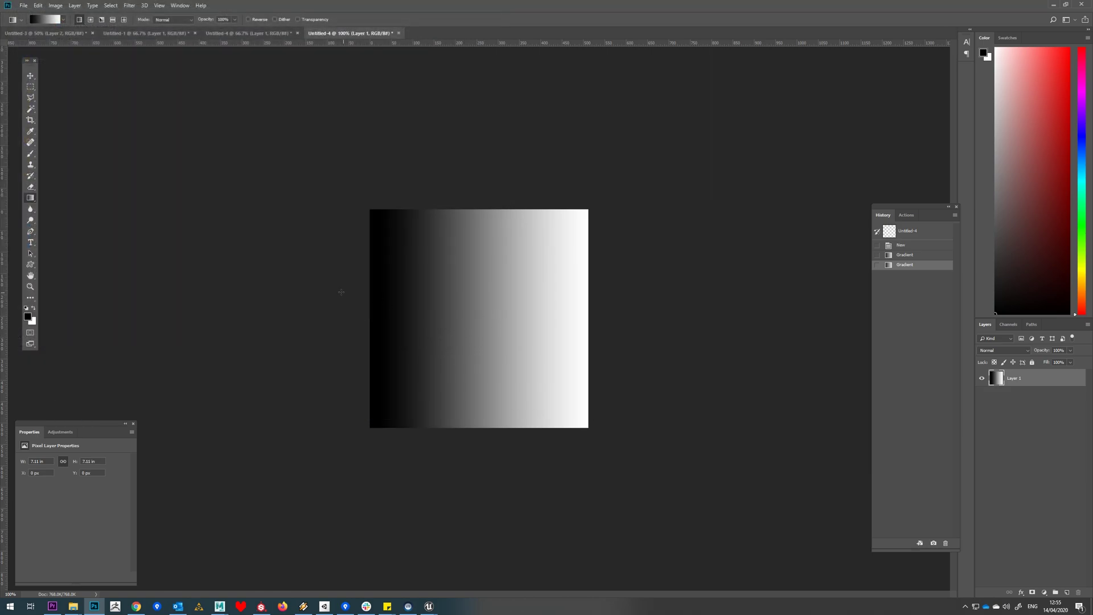
Step: Switch the Gradient tool to radial and try black-to-white gradients outward from the canvas centre, undoing each attempt
click(63, 21)
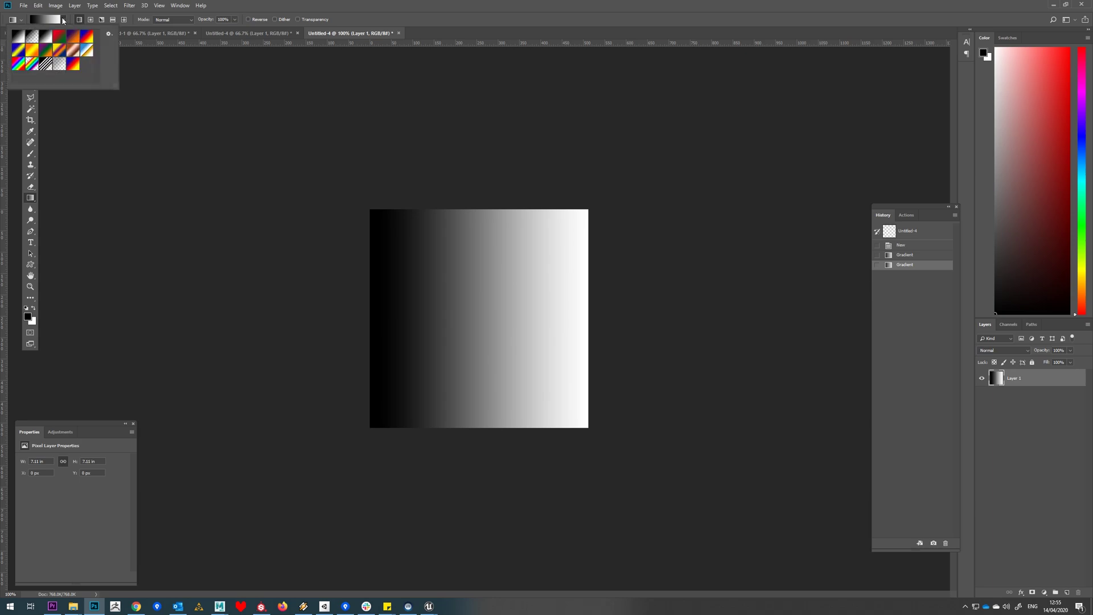
click(91, 20)
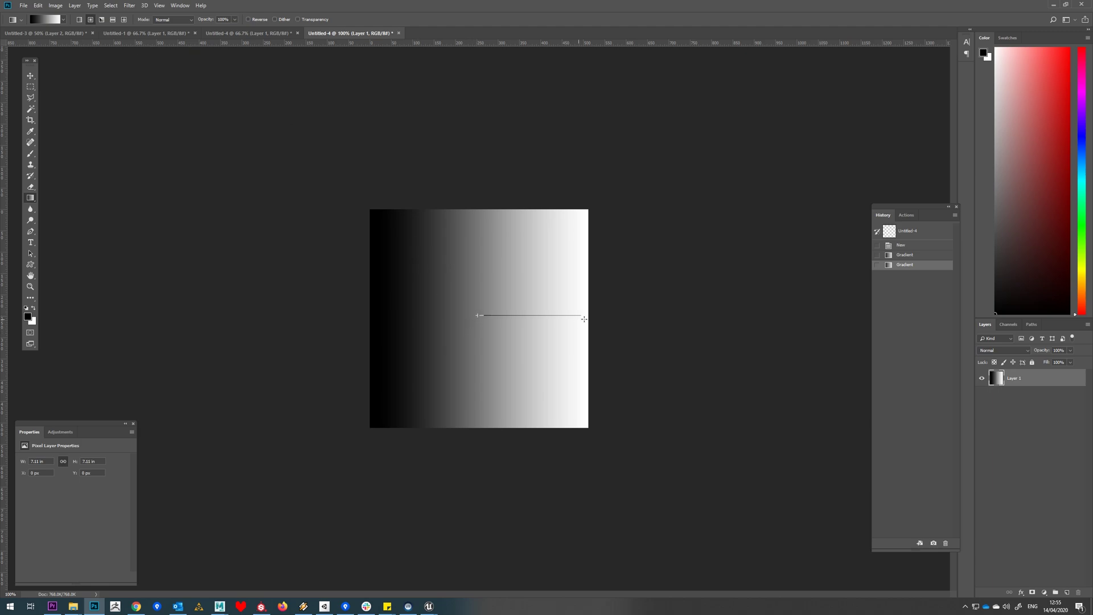
drag(477, 316, 585, 319)
key(ctrl+z)
drag(592, 319, 592, 317)
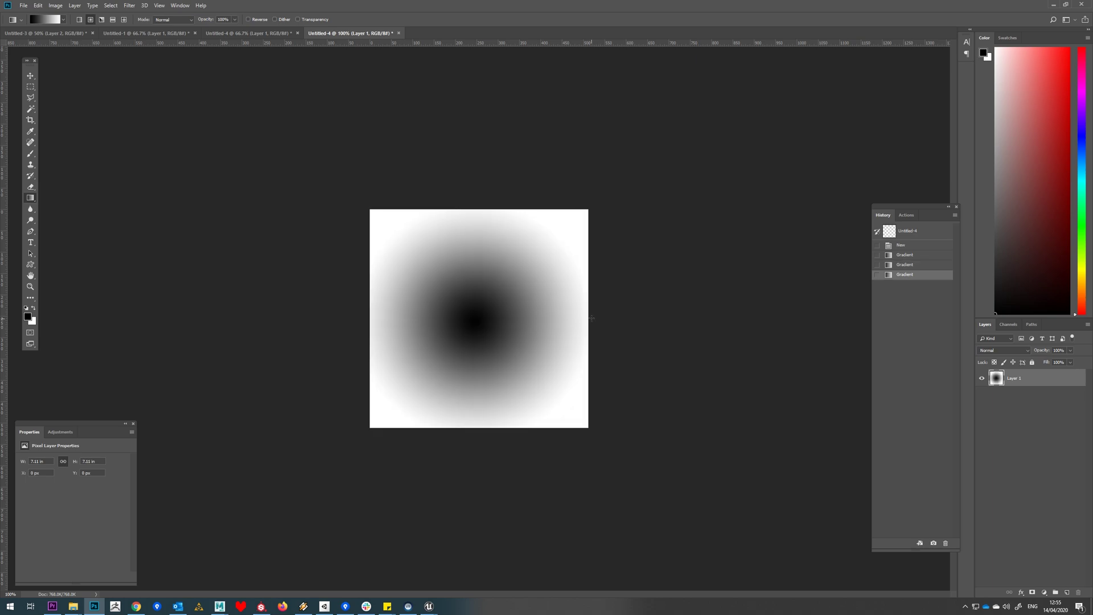
key(ctrl+z)
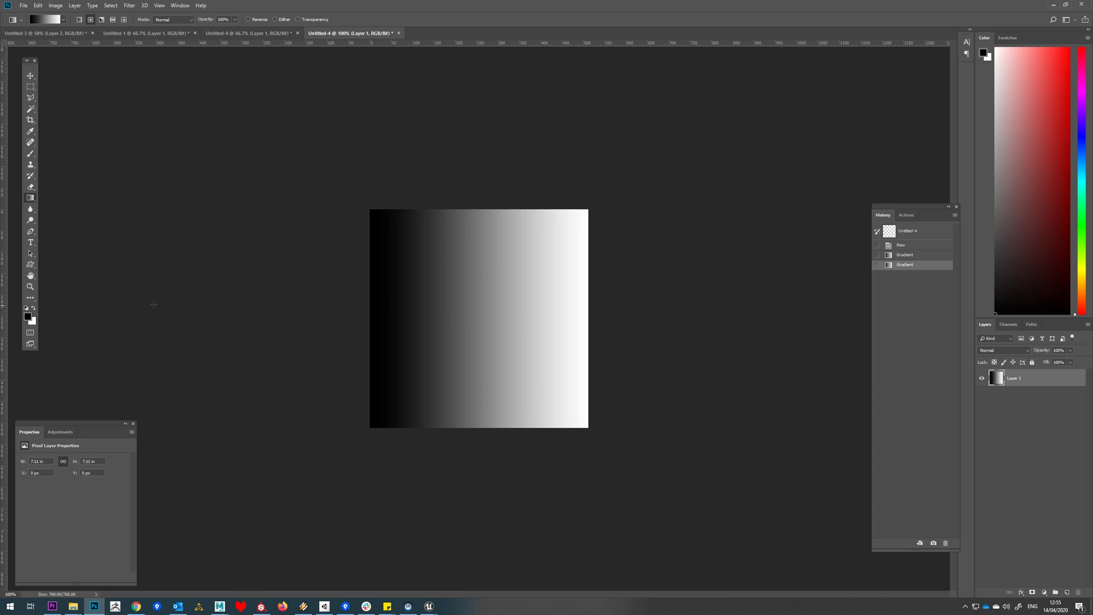
drag(596, 323, 595, 322)
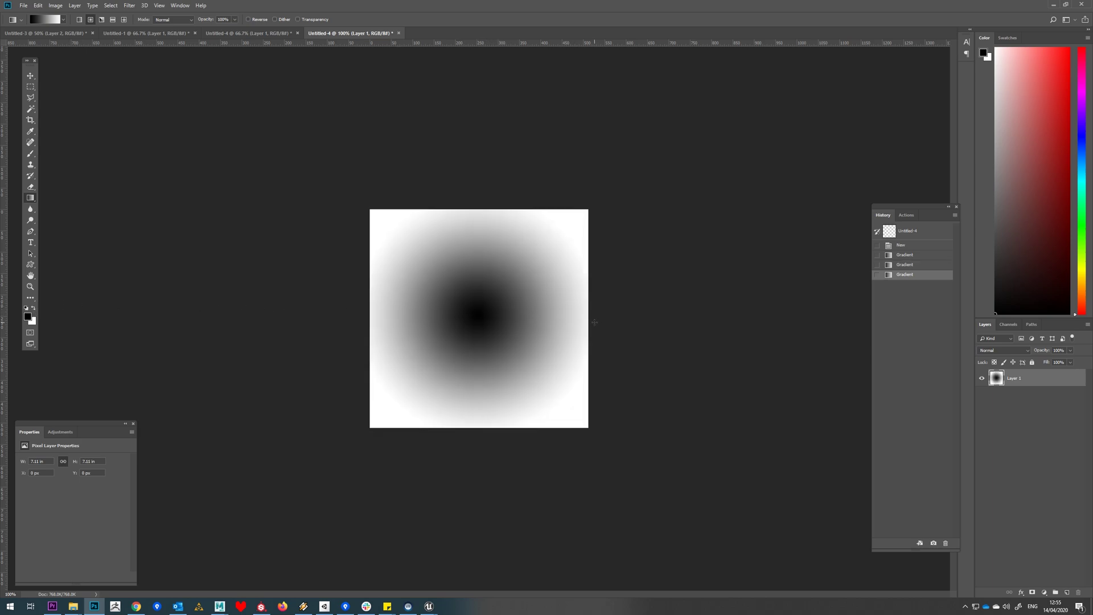
key(ctrl+z)
Step: Swap the foreground and background colours and fill the canvas with a radial gradient from a white centre to black edges
click(33, 309)
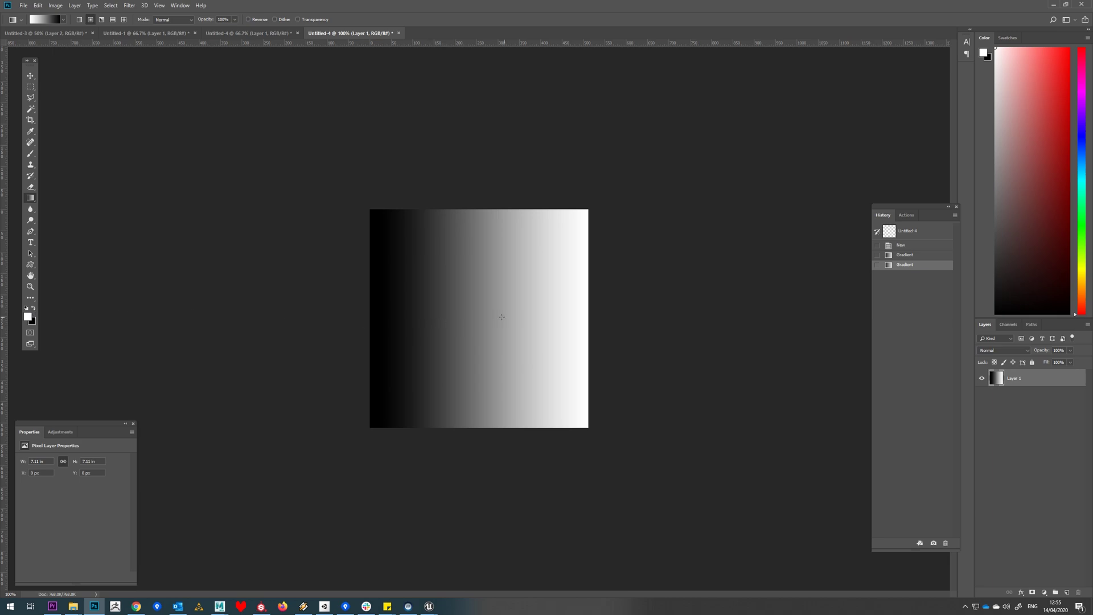
drag(539, 324, 605, 329)
key(ctrl+z)
drag(586, 323, 585, 323)
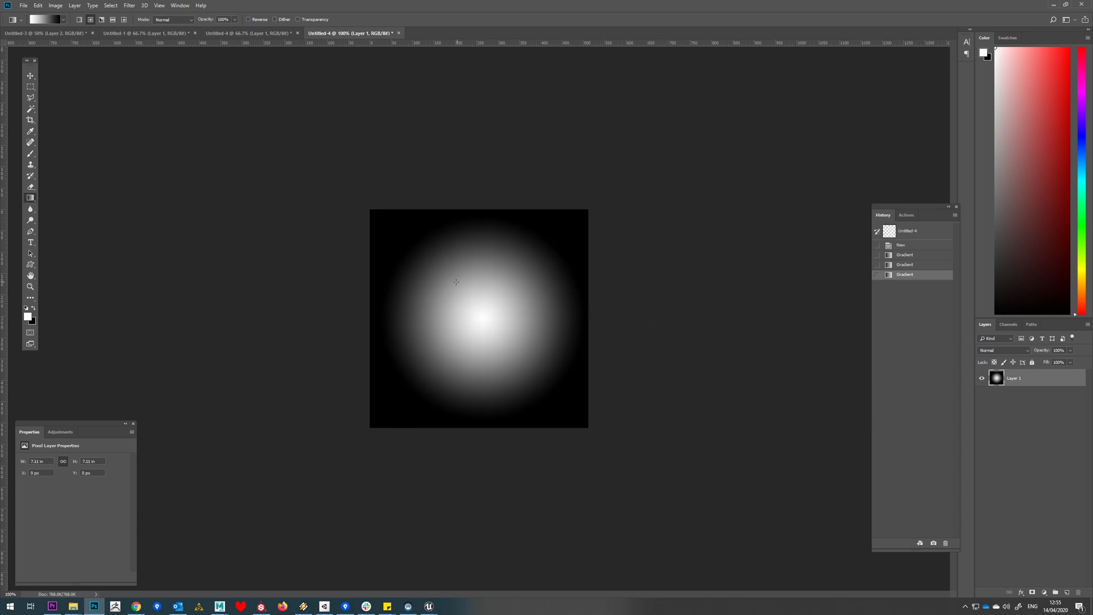
Step: Switch to Maya to check the panel mesh's UV layout, and return to the HexGlow material in Unreal Editor
mouse_move(220, 607)
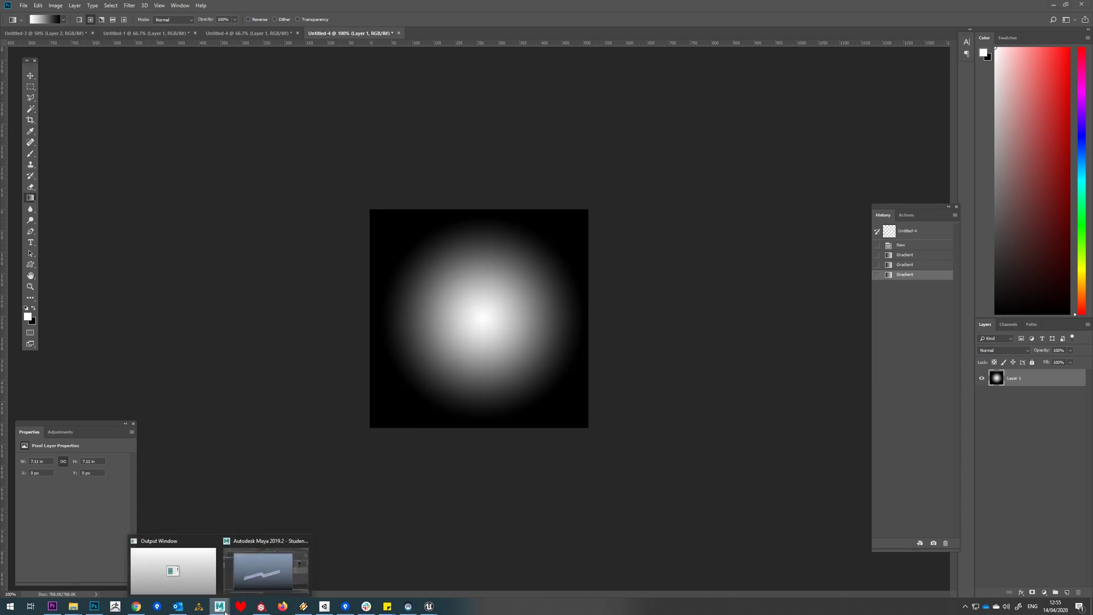
click(266, 560)
click(265, 568)
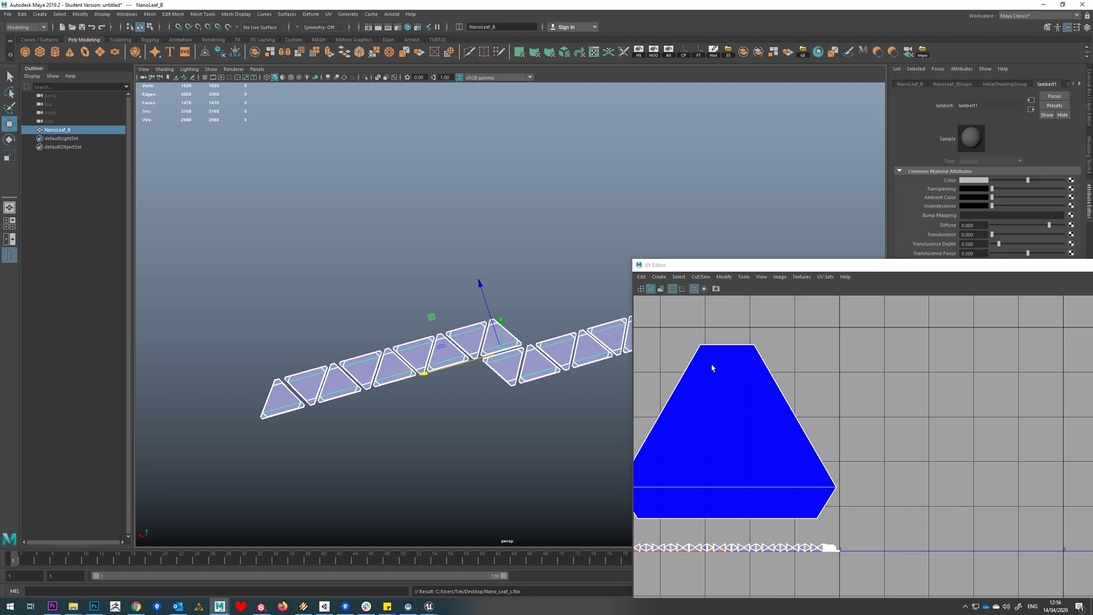
mouse_move(429, 607)
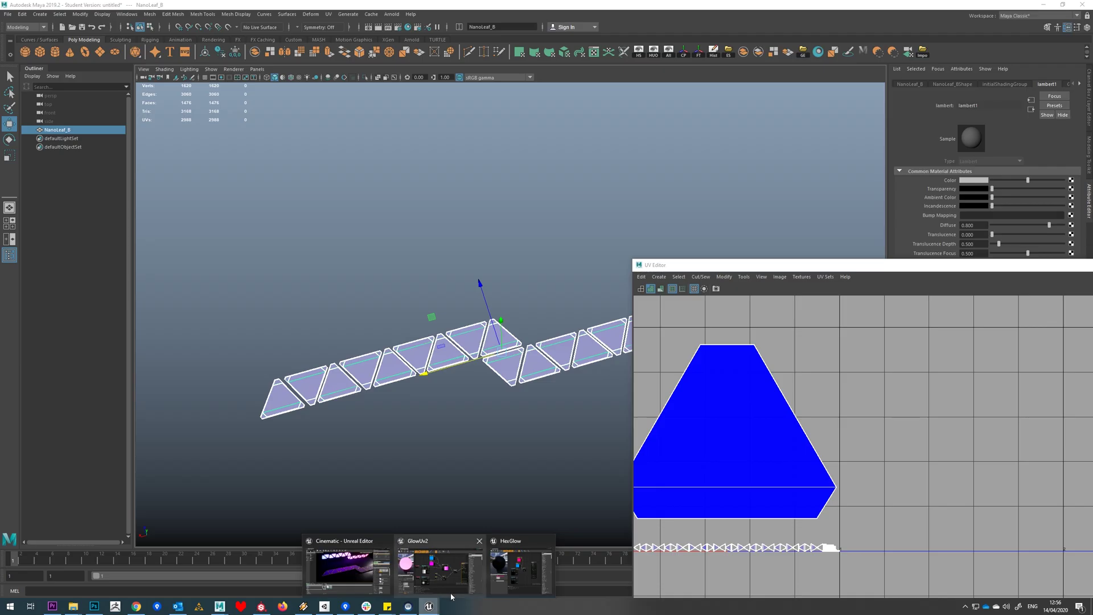
click(433, 564)
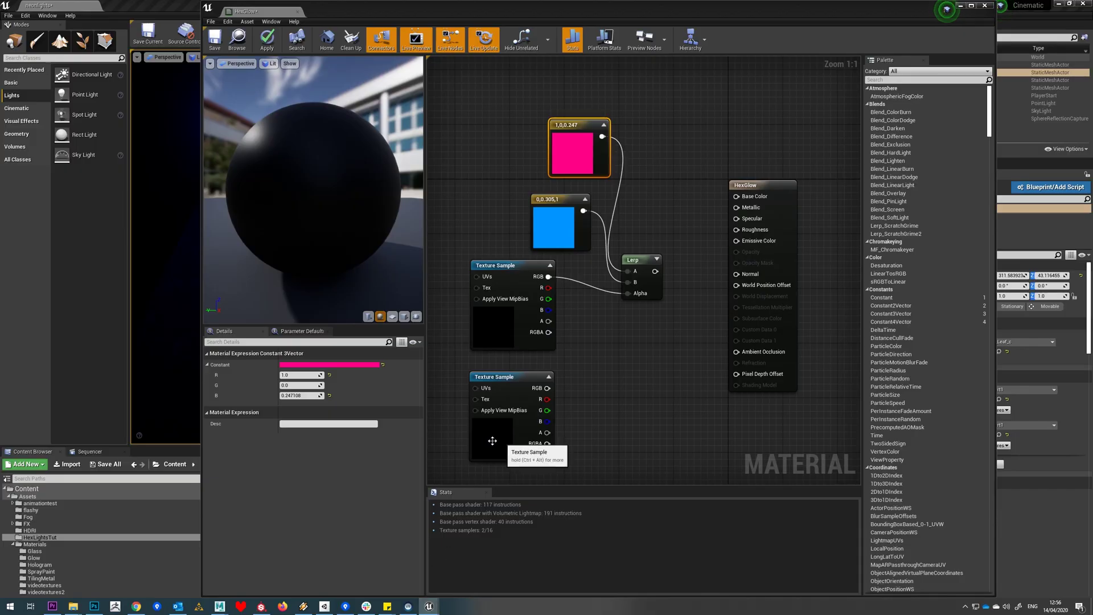
Step: Search the textures for "grad" and assign GradientRadial to the lower Texture Sample node
click(513, 447)
click(340, 445)
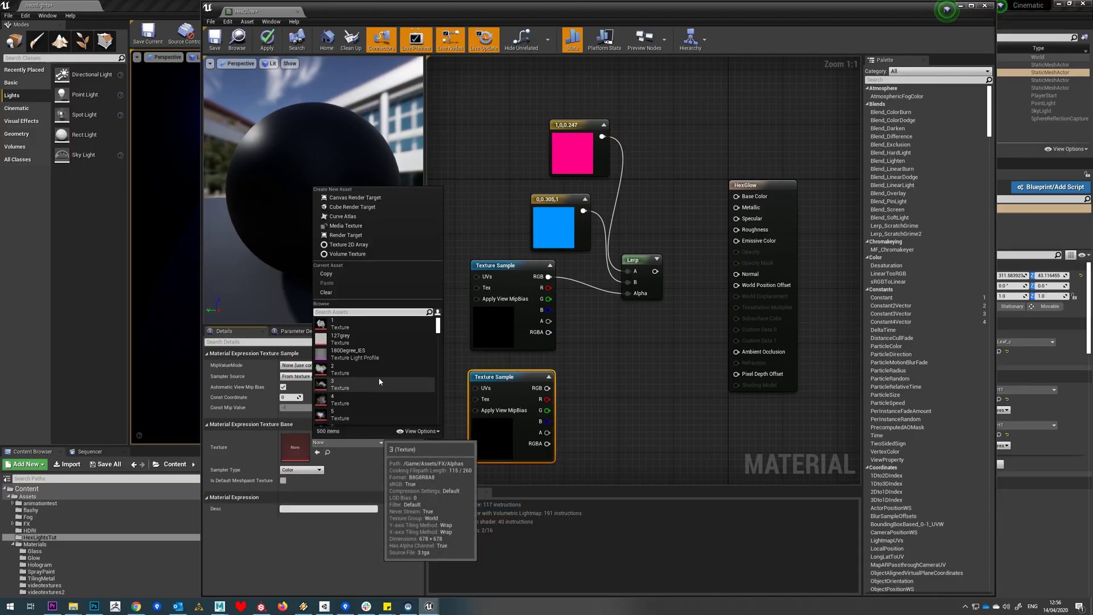
drag(438, 331, 441, 355)
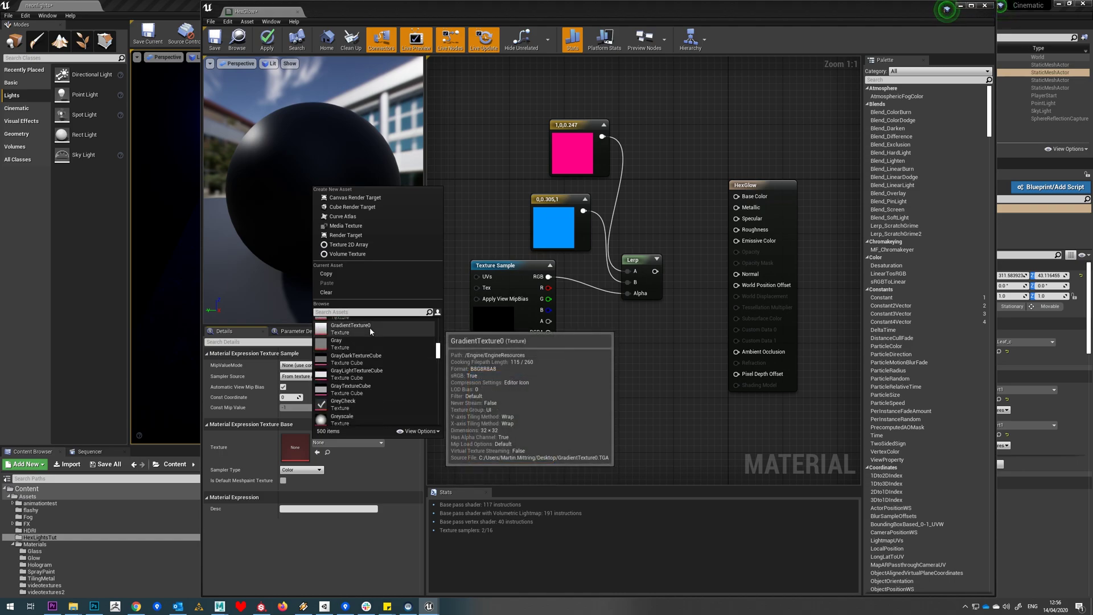
text(gra)
click(336, 312)
text(grad)
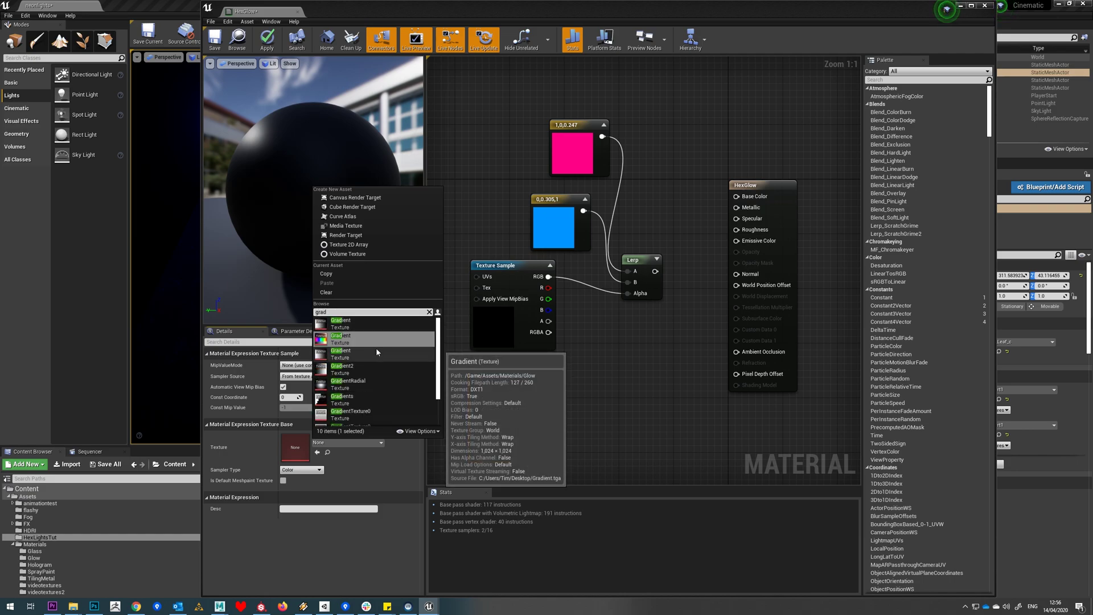
click(348, 383)
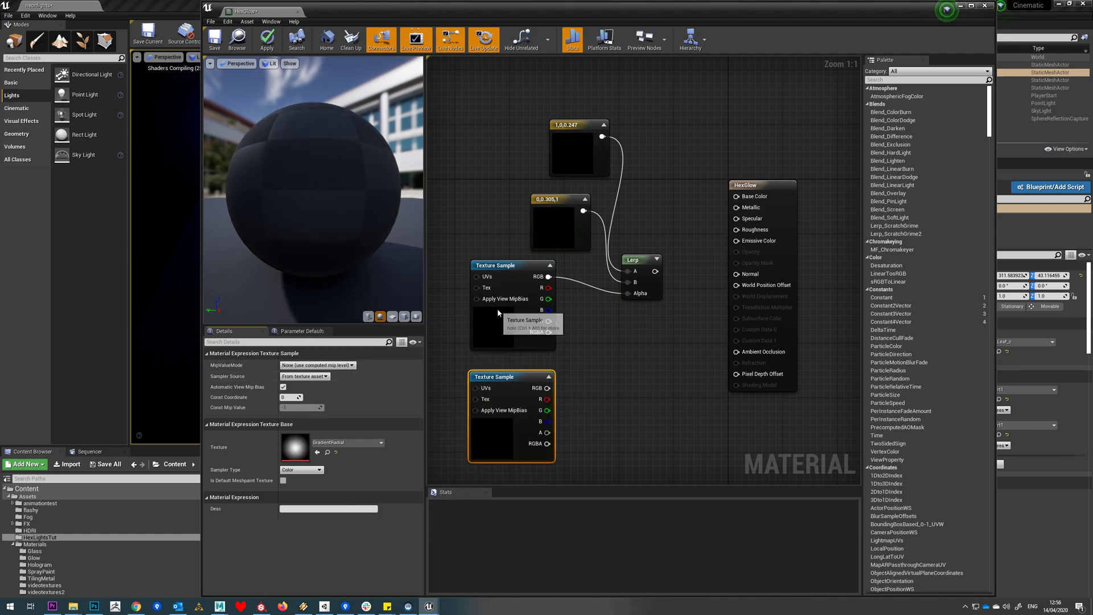
Step: Assign the Gradient2 texture to the upper Texture Sample node that drives the Lerp's Alpha
click(498, 313)
click(346, 442)
text(grad)
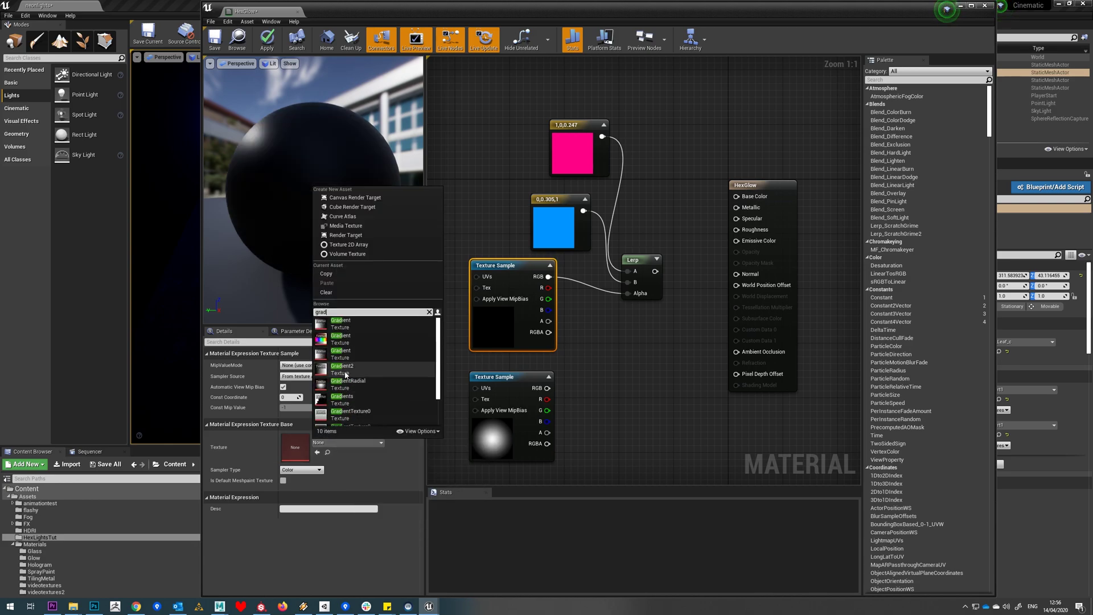
click(345, 372)
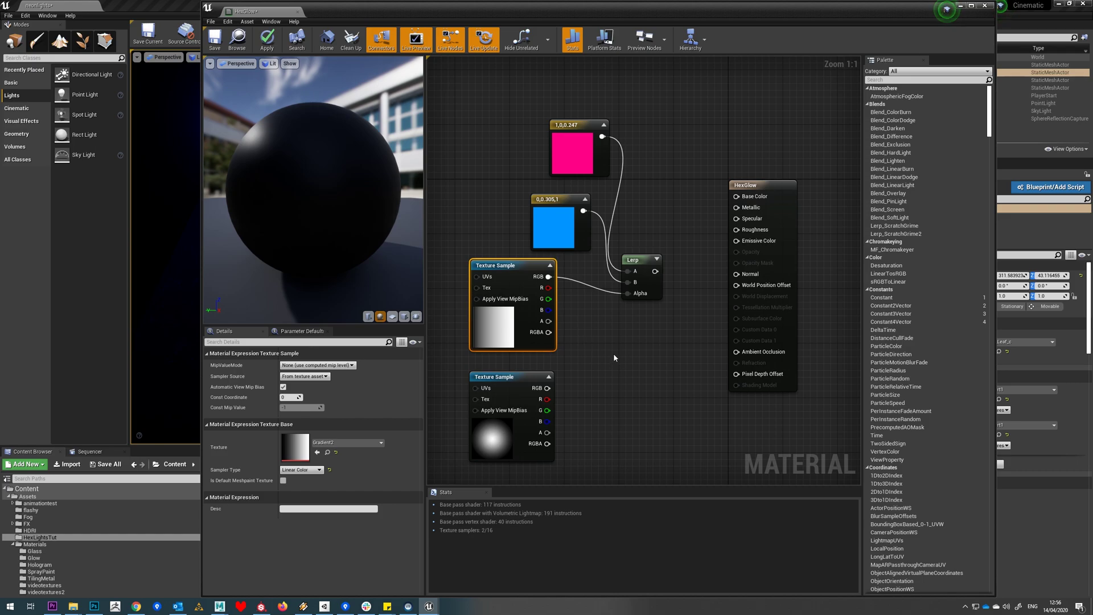
Step: Add a Multiply node, feed the colour Lerp into its A input and connect its output to HexGlow's Emissive Color
right_drag(614, 355, 593, 392)
drag(734, 223, 795, 236)
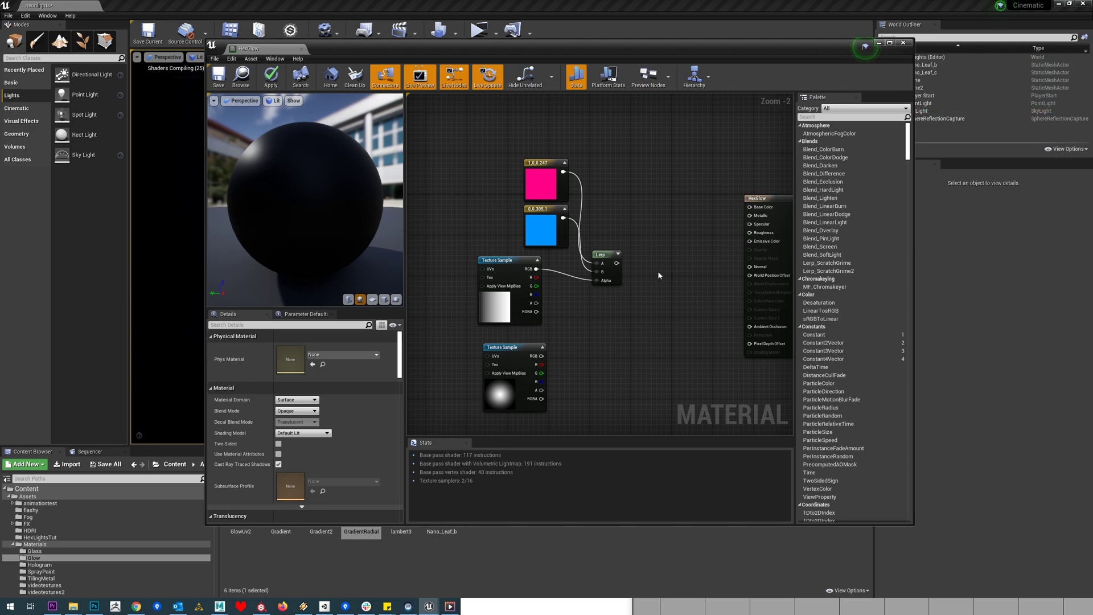
key(m)
click(657, 272)
drag(617, 263, 750, 241)
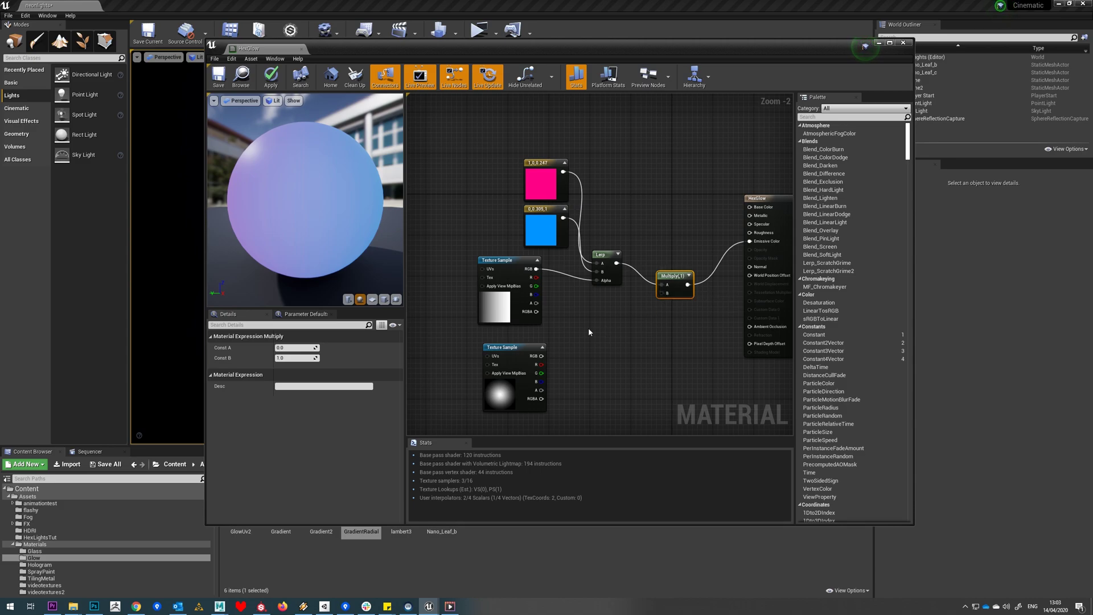
Step: Add a second Lerp with two Constants as A and B and the radial gradient as Alpha, and connect it to the Multiply's B input
click(605, 322)
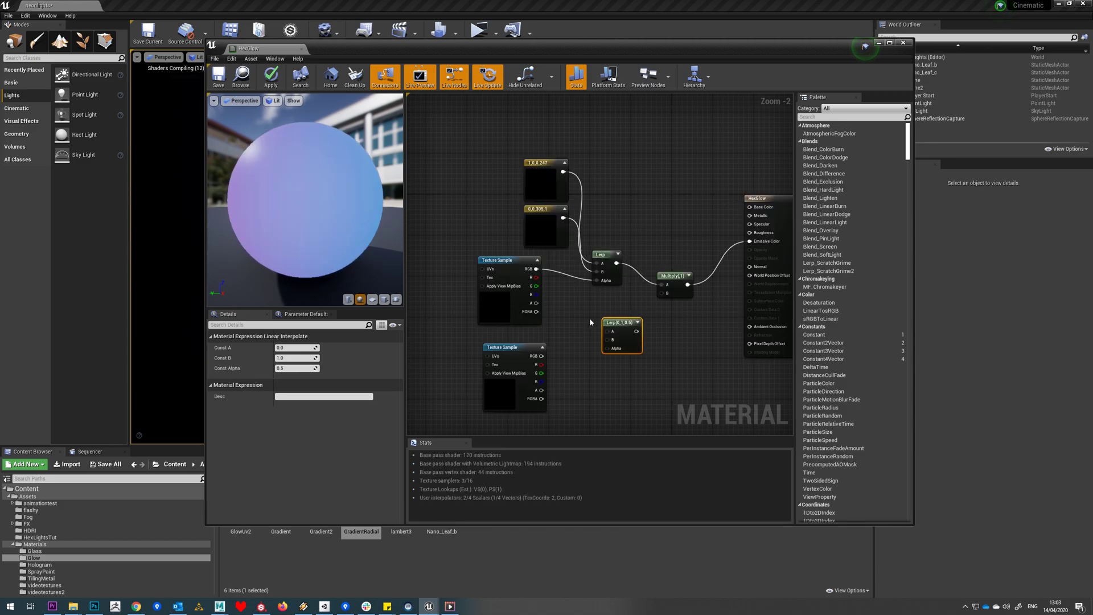
click(567, 301)
click(568, 327)
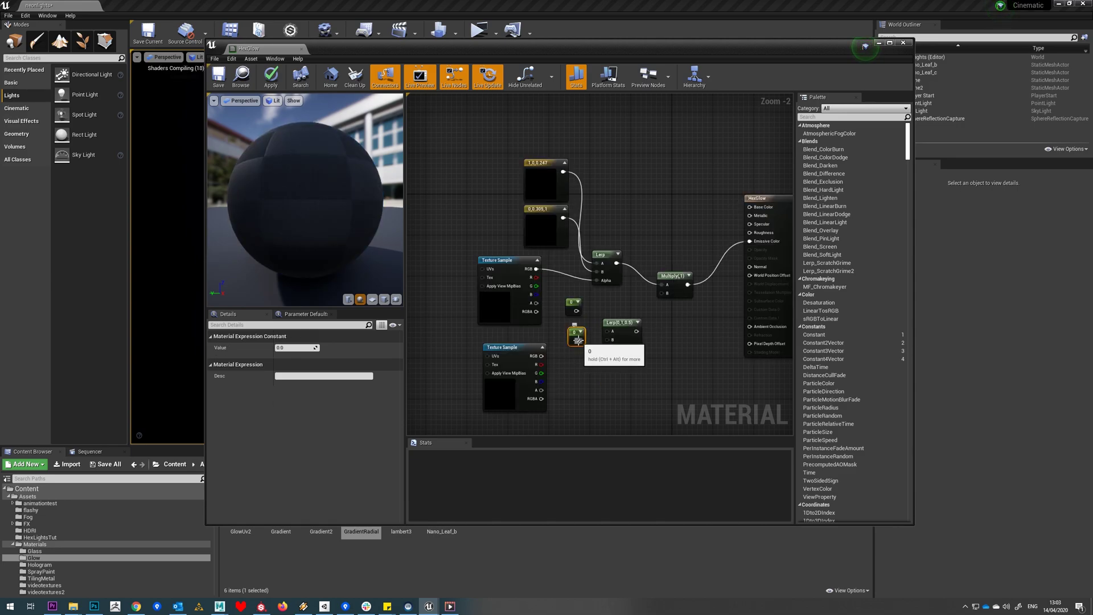
drag(579, 341, 610, 341)
drag(576, 311, 607, 331)
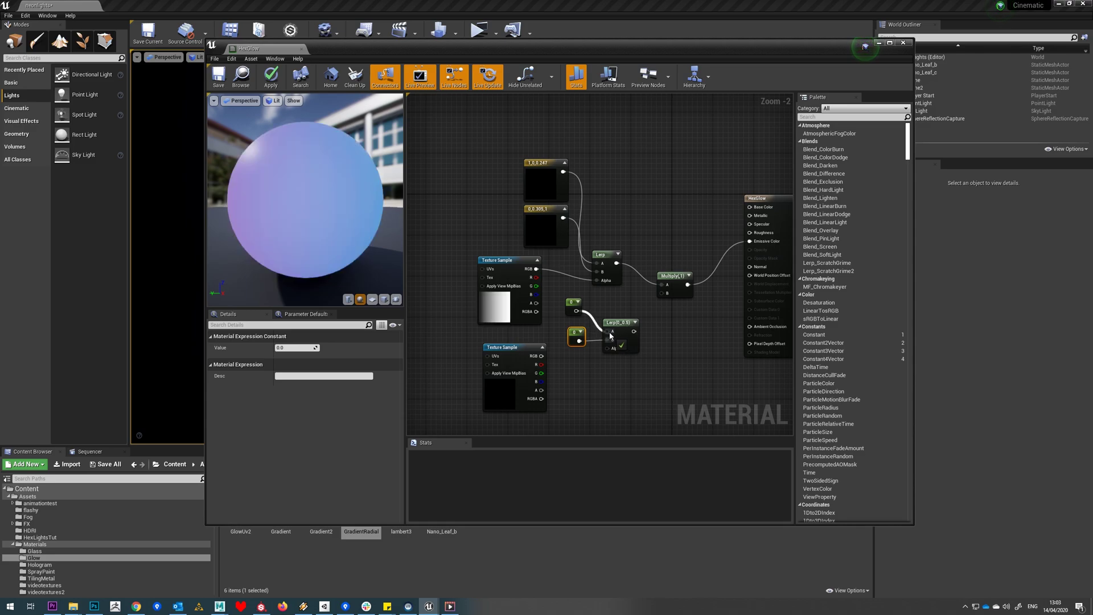
drag(542, 356, 663, 296)
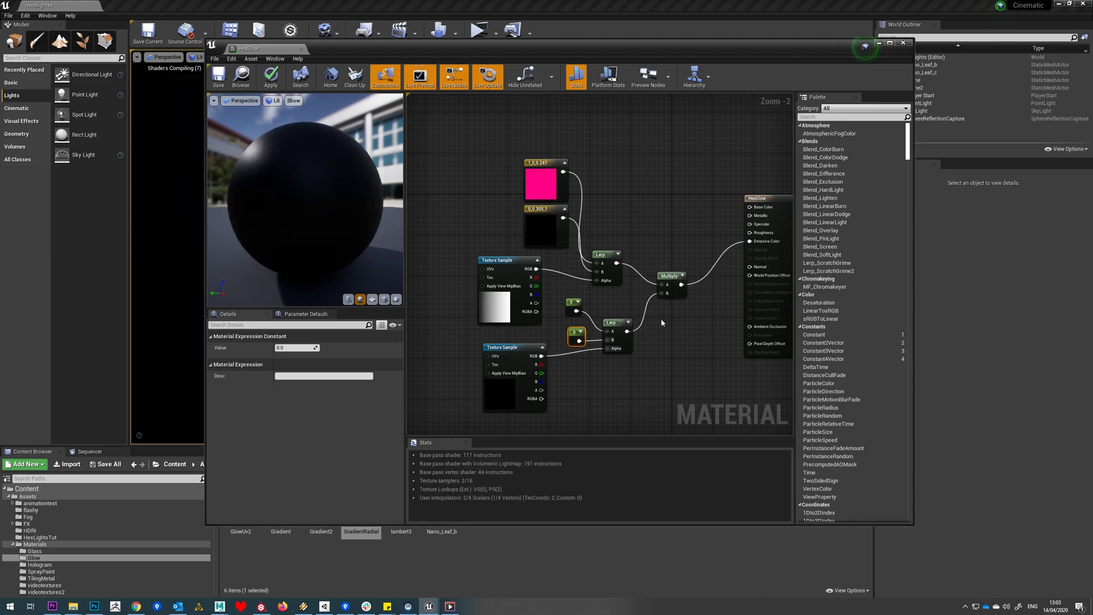
Step: Tidy the radial gradient's node placement and set the Constant feeding the lower Lerp's B input to 1
right_drag(625, 387, 654, 362)
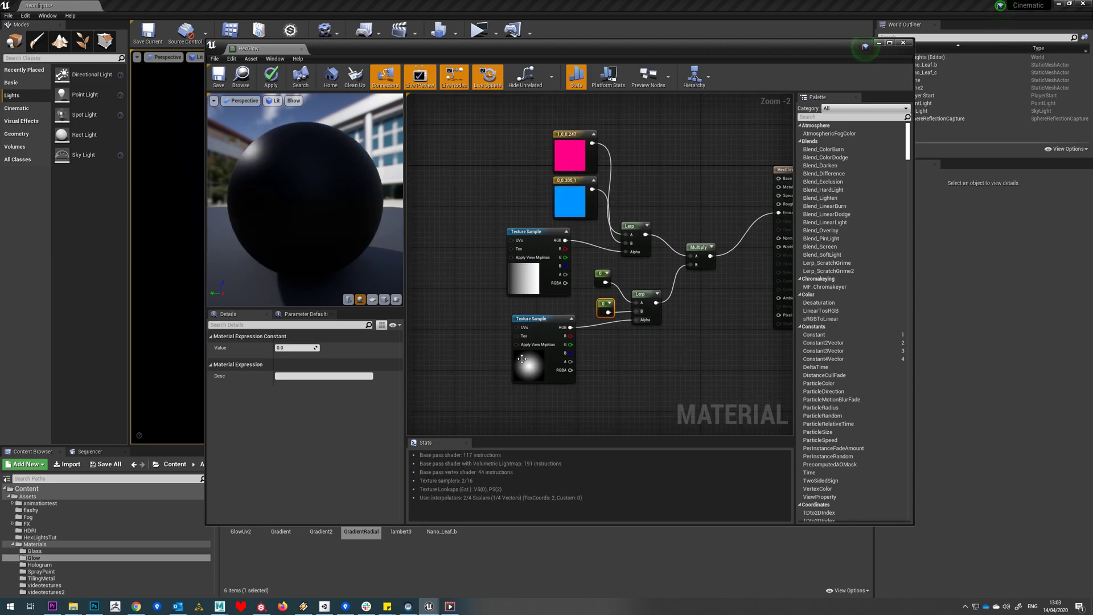
drag(523, 354, 518, 366)
right_drag(626, 352, 632, 355)
click(607, 313)
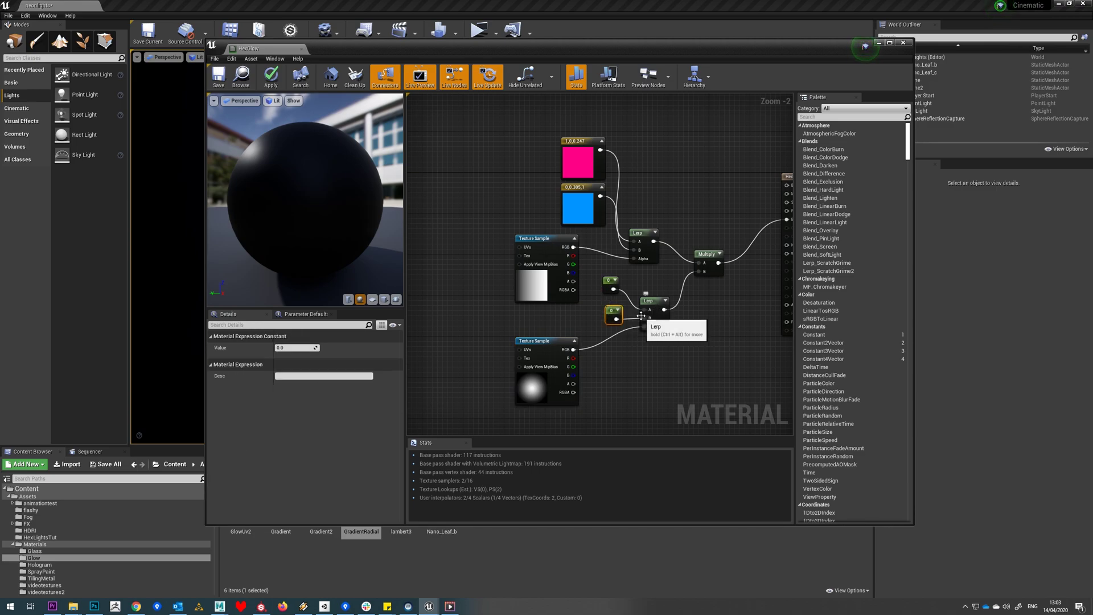
click(307, 347)
text(1)
key(Return)
Step: Drive the lower Lerp's Alpha from the radial gradient's red channel instead of its RGB output
click(611, 285)
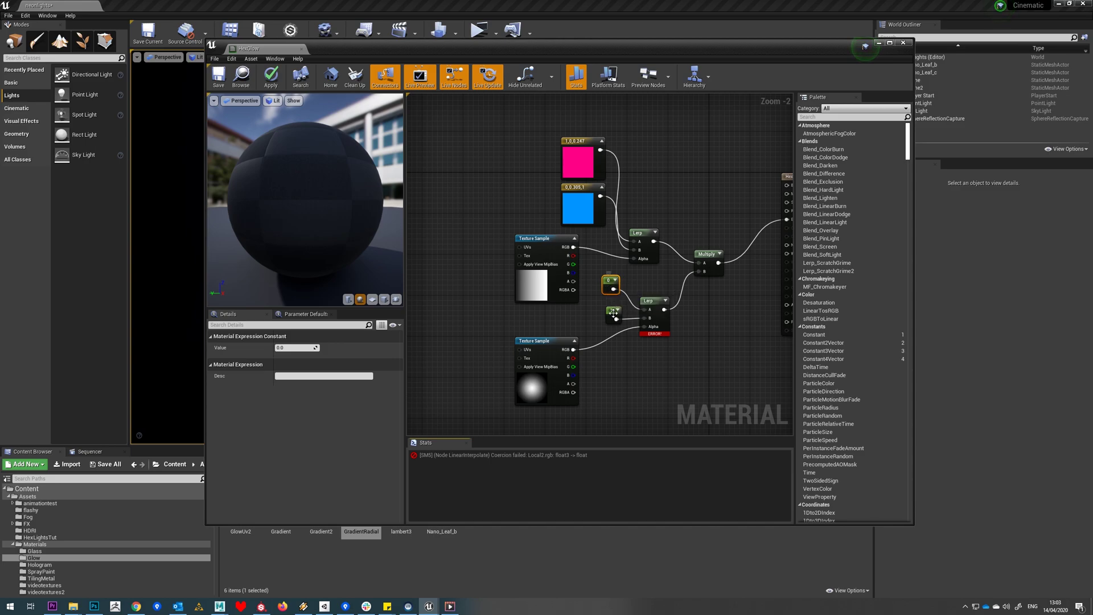
drag(575, 358, 646, 326)
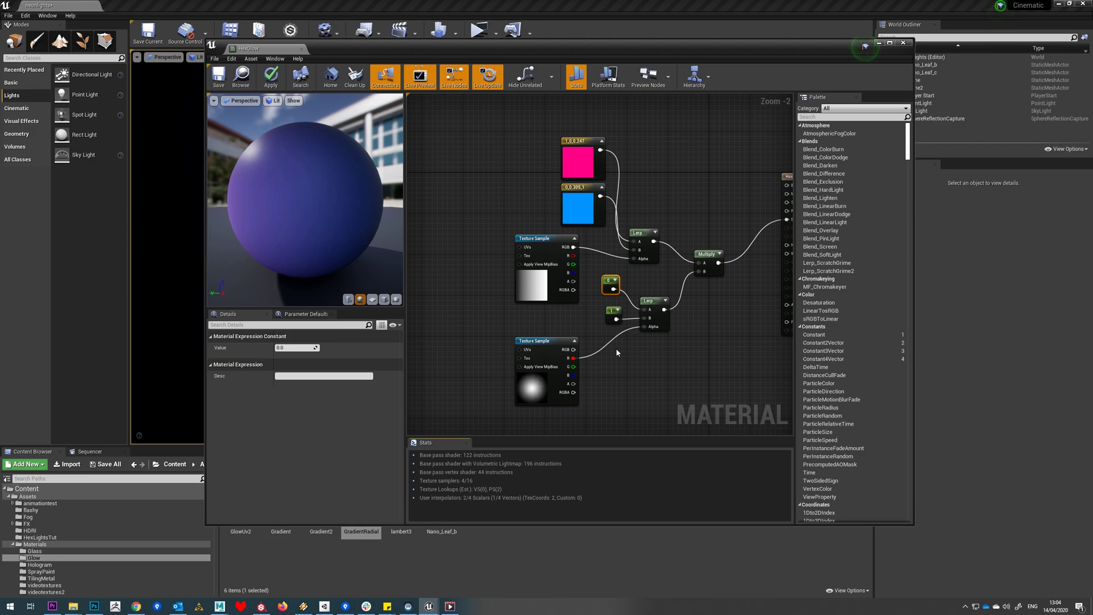
click(555, 282)
right_drag(630, 358, 617, 366)
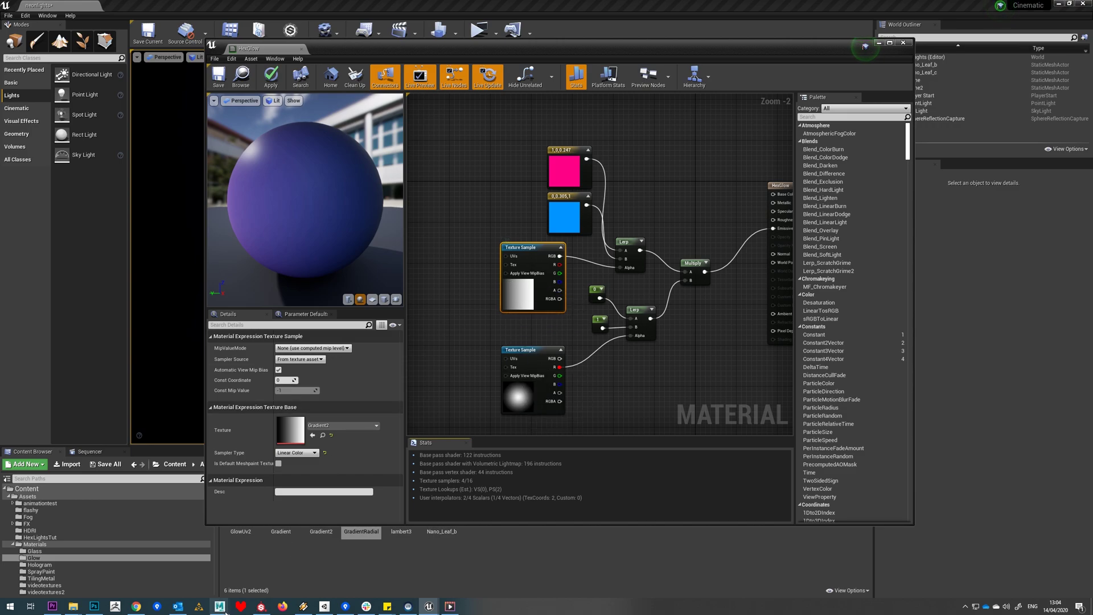
Step: Switch to Maya and examine the panel mesh's UV set with the large stacked panel shells in the UV Editor
mouse_move(221, 608)
click(296, 549)
drag(762, 257, 615, 161)
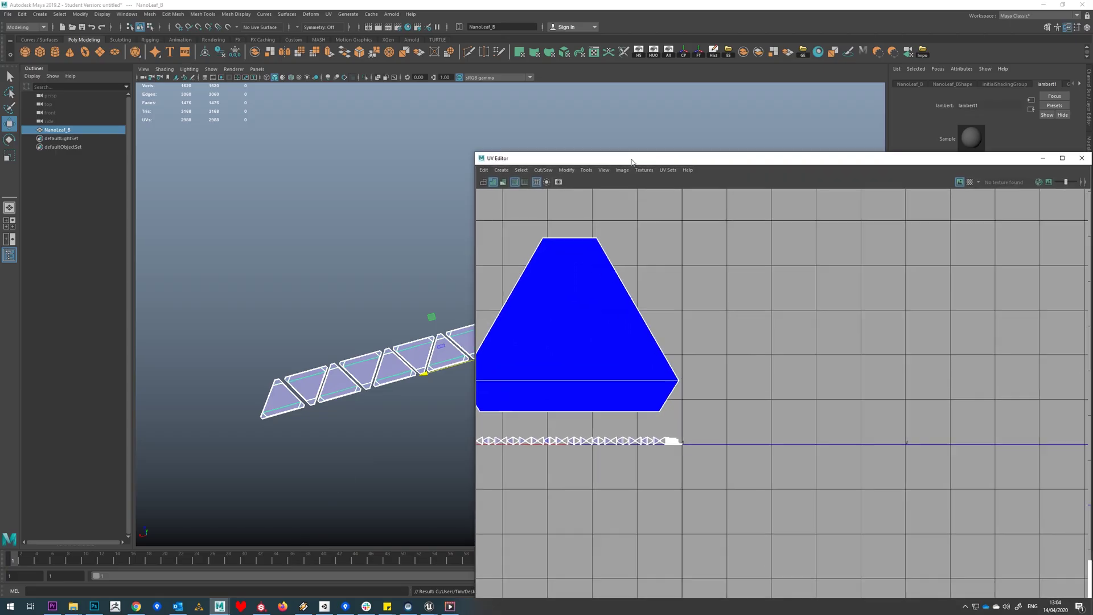
click(661, 167)
click(684, 252)
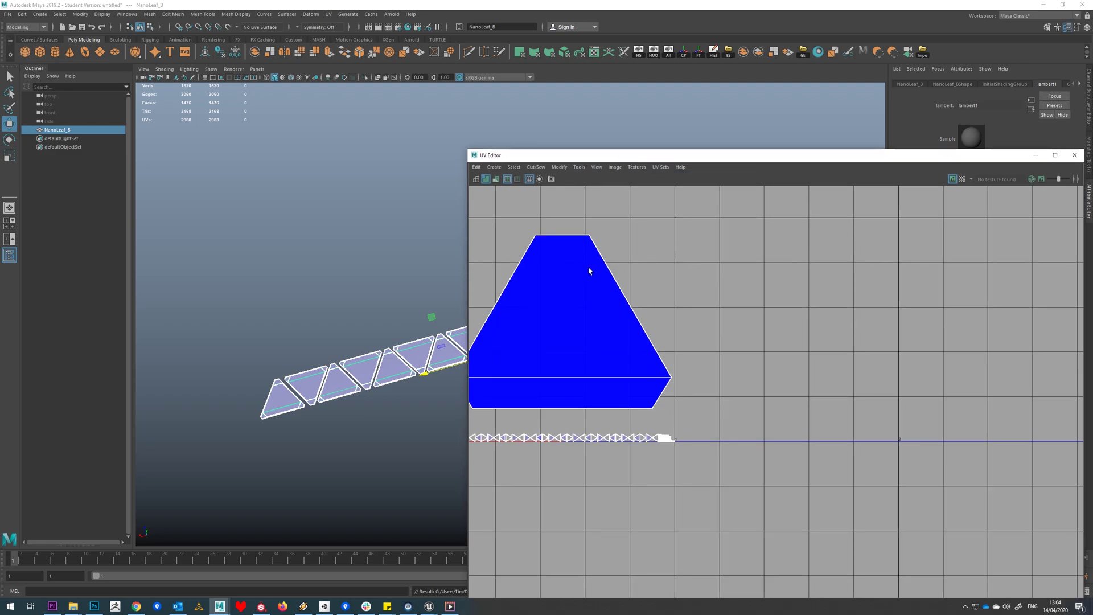
click(726, 266)
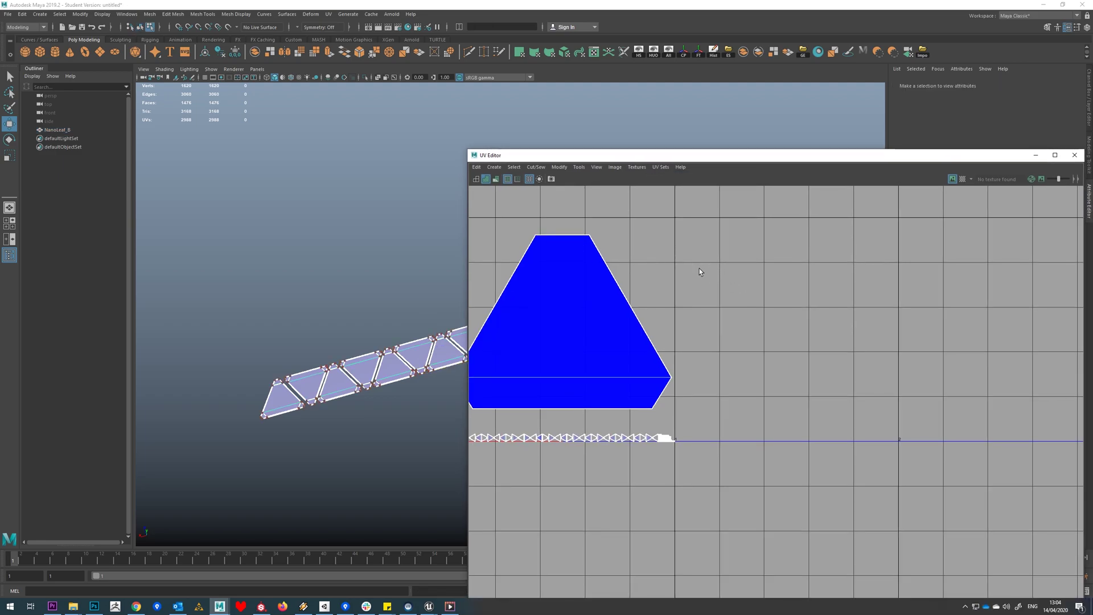
alt+middle_drag(700, 271, 742, 286)
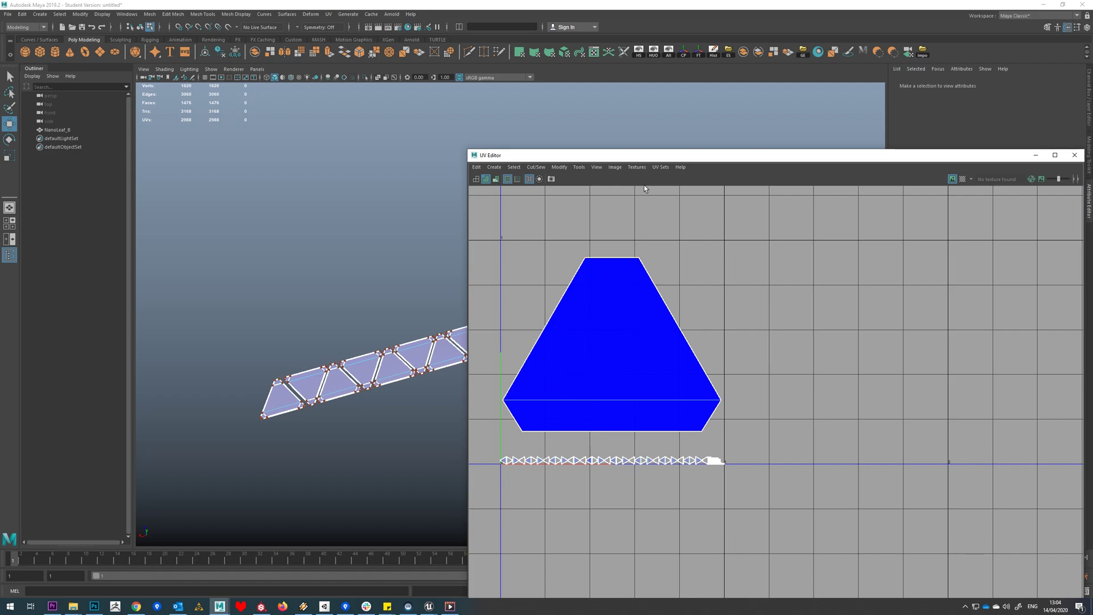
Step: Examine the mesh's other UV set with the panels laid out as a strip, and return to the HexGlow material in Unreal Editor
click(660, 167)
click(665, 263)
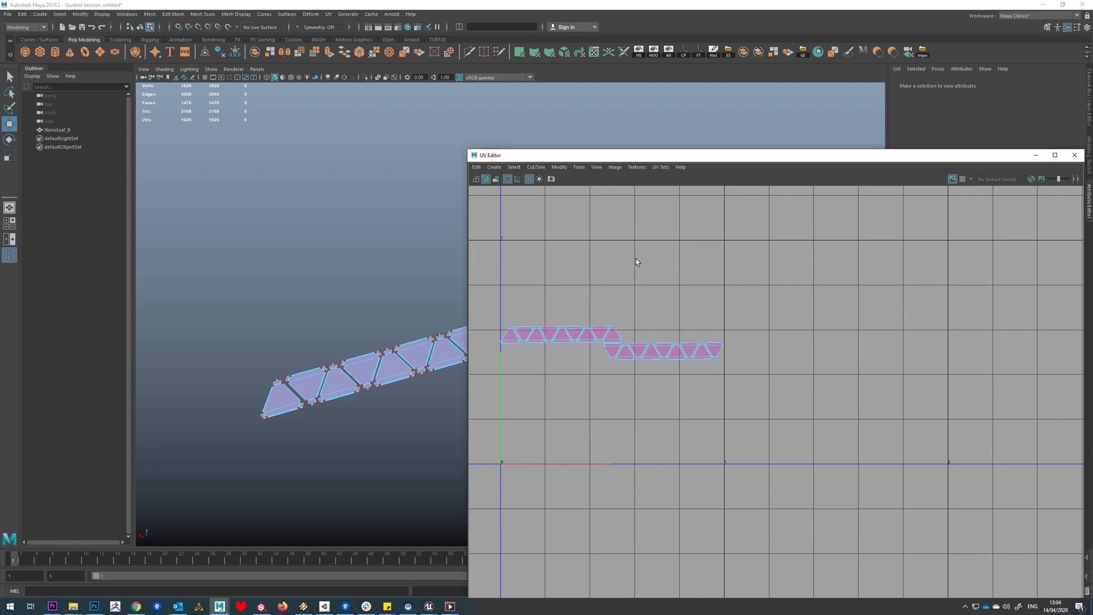
alt+middle_drag(580, 292, 653, 302)
scroll(649, 303, up, 3)
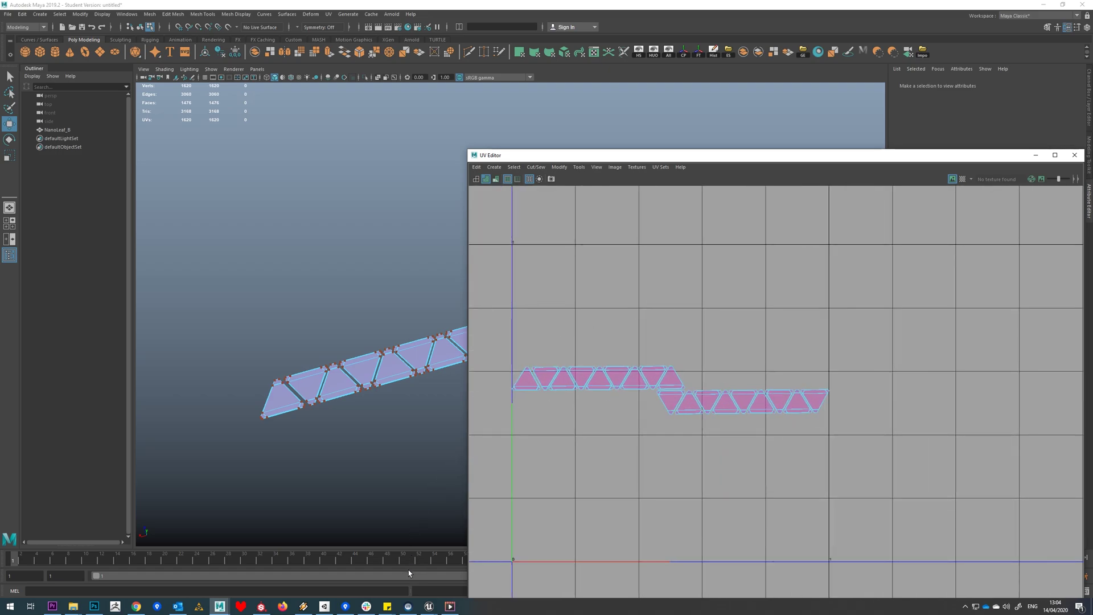
mouse_move(427, 597)
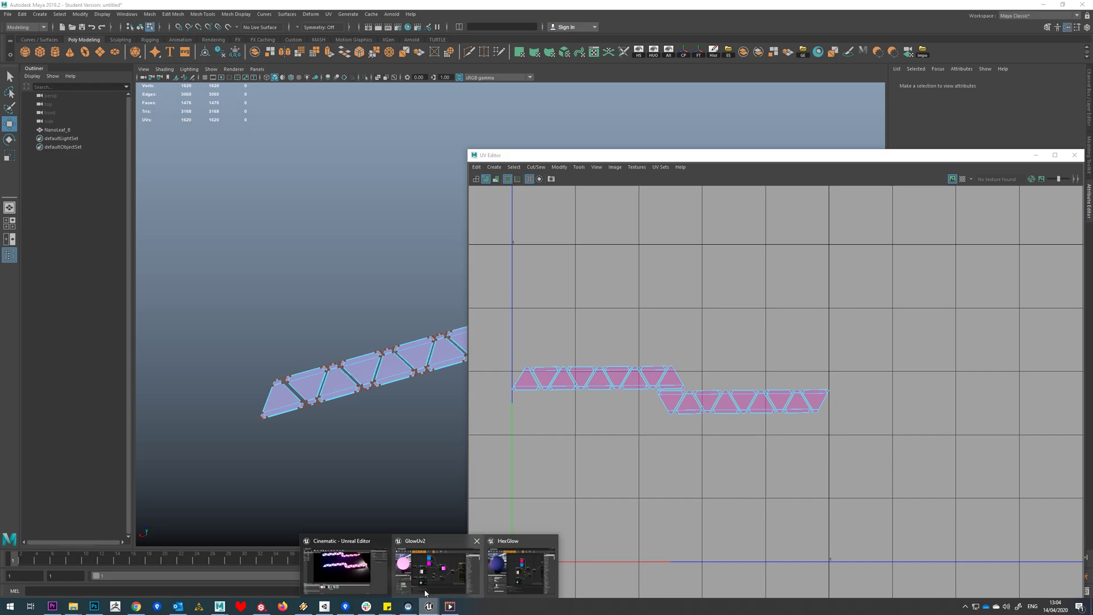
click(521, 570)
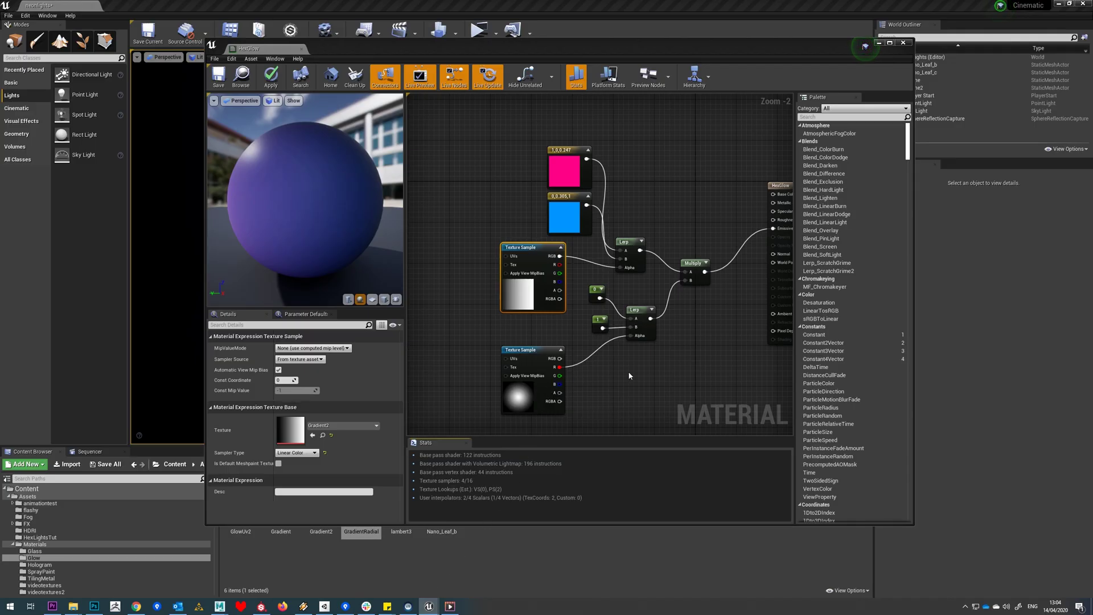
Step: Add a TextureCoordinate node, duplicate it, and connect one to the UVs input of each Texture Sample
right_click(421, 285)
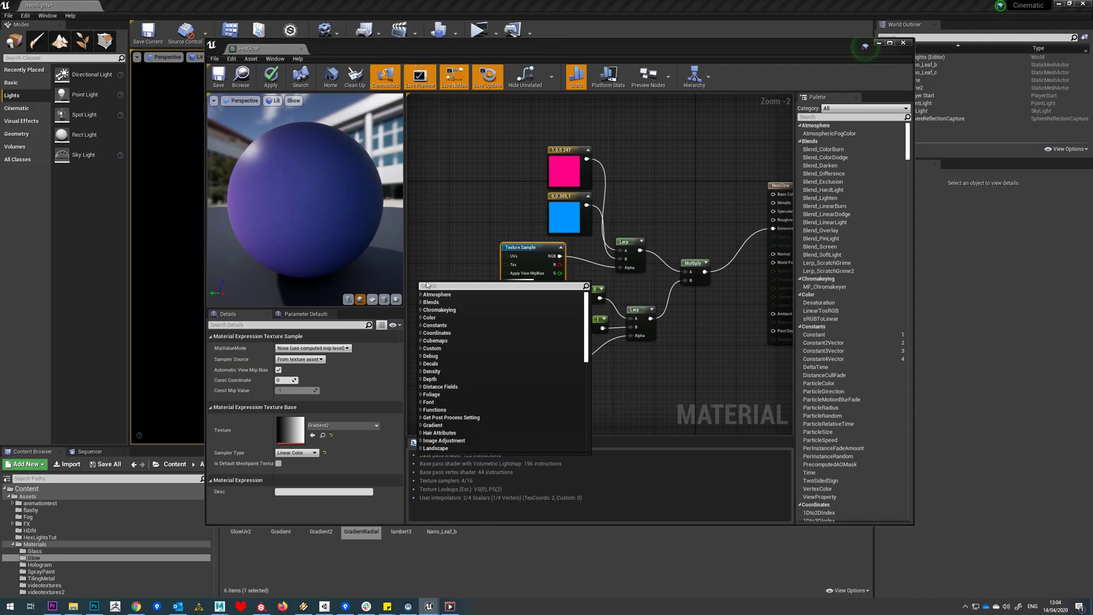
text(texturec)
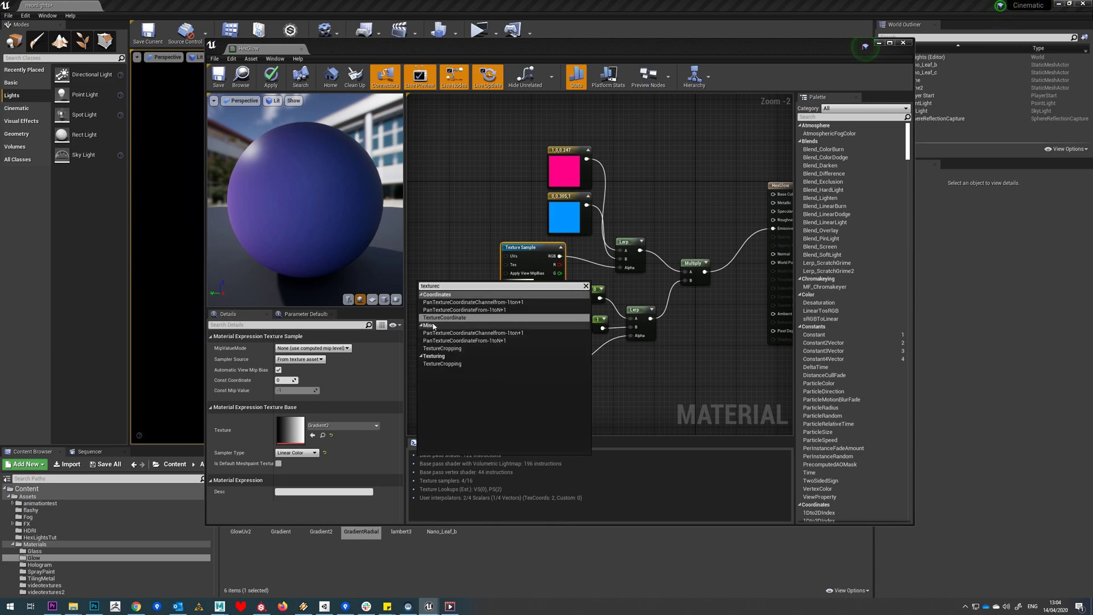
click(442, 318)
right_click(428, 282)
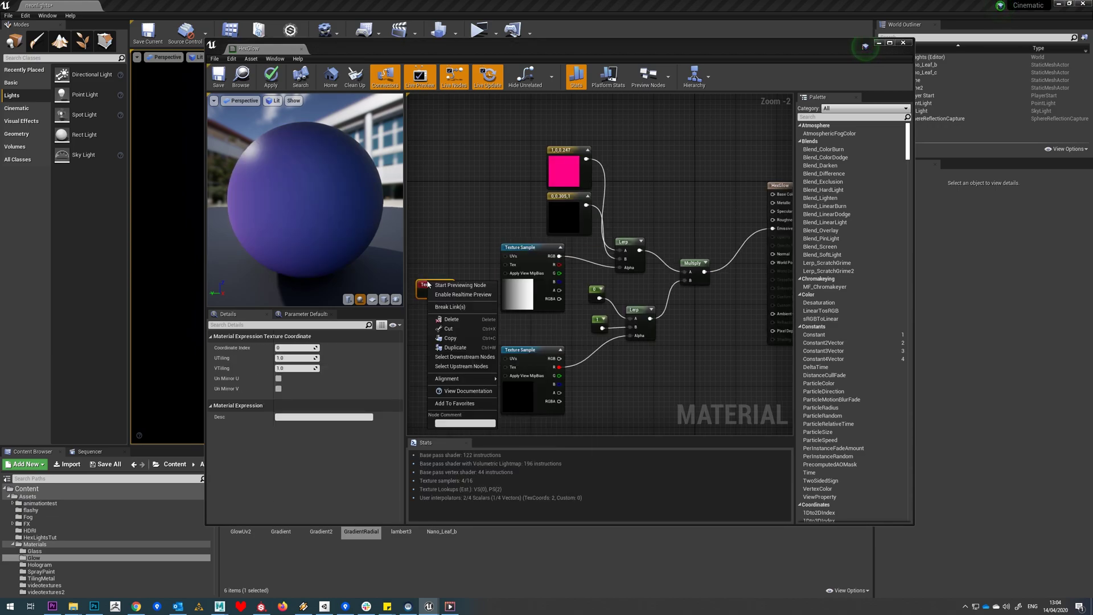
click(465, 348)
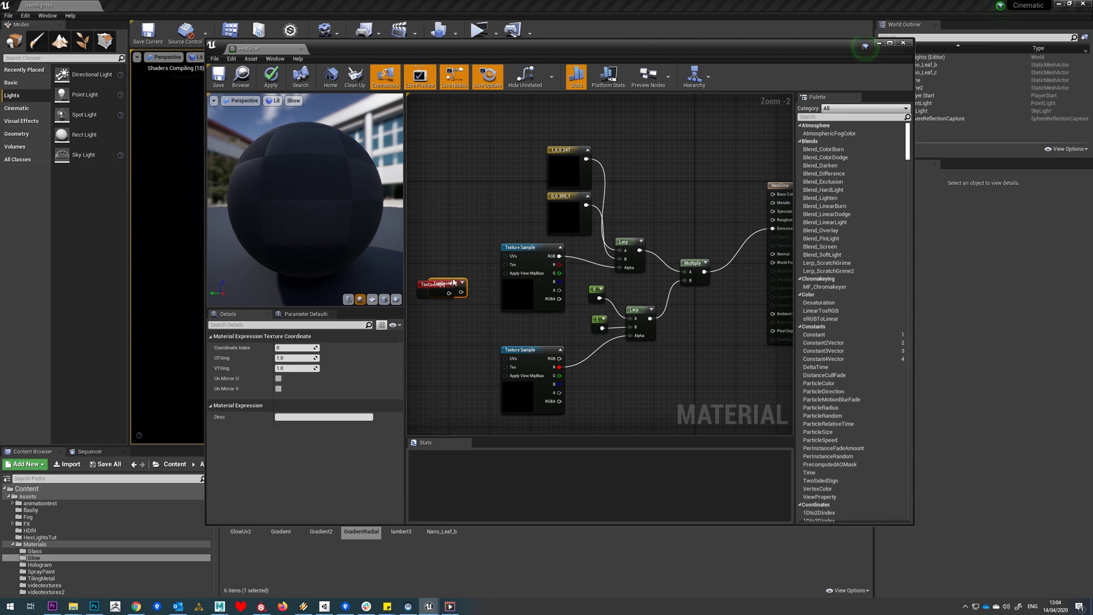
drag(454, 282, 470, 347)
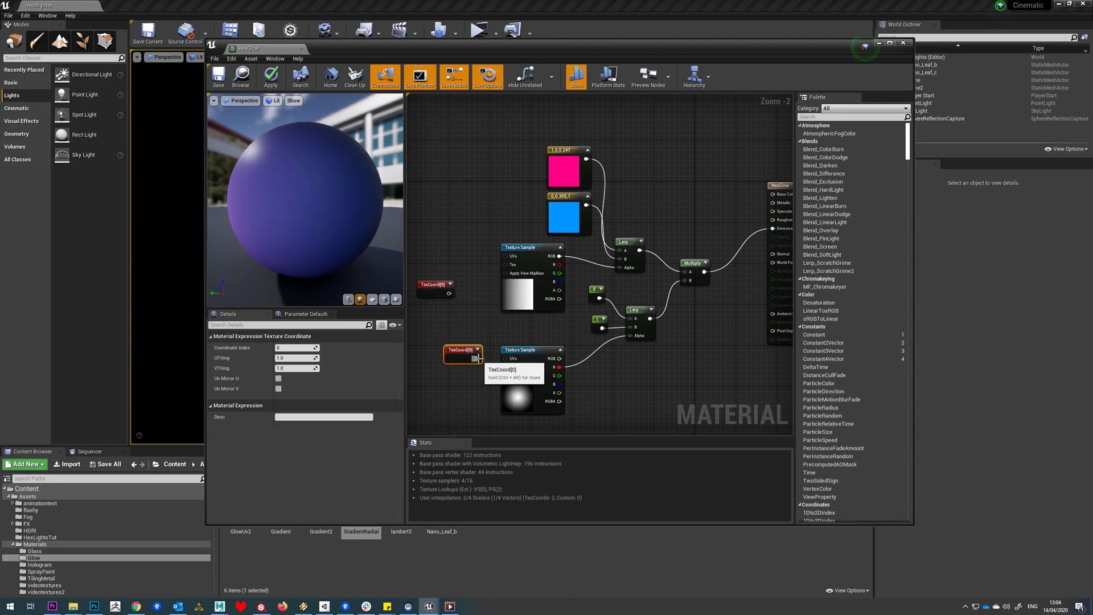
drag(449, 293, 505, 259)
click(462, 350)
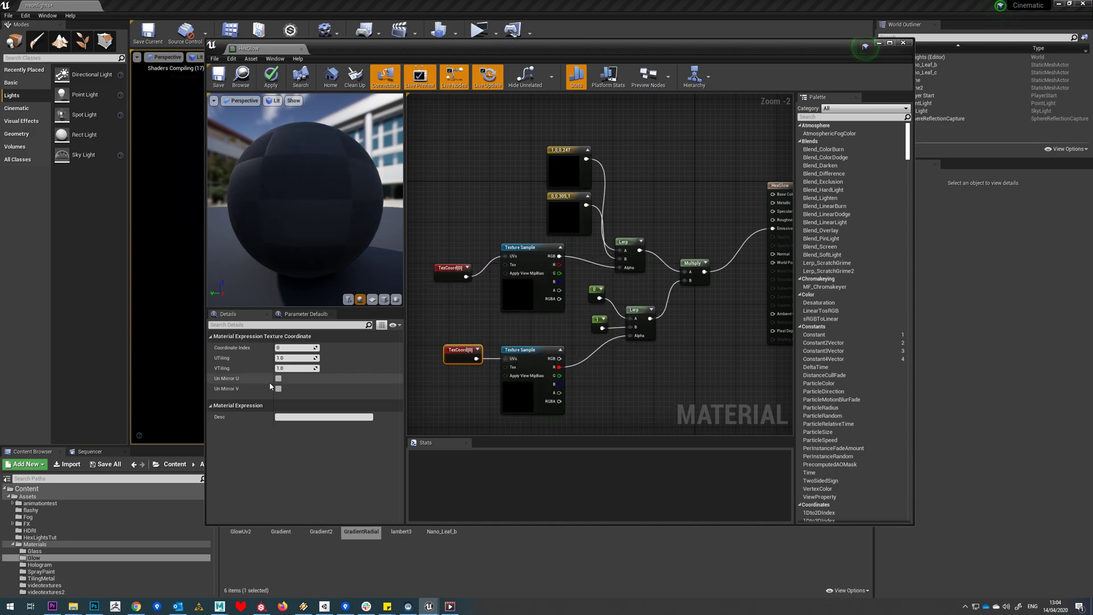
Step: Set the Coordinate Index of the TexCoord feeding the Gradient2 sample to 1 and align the node beside it
click(445, 266)
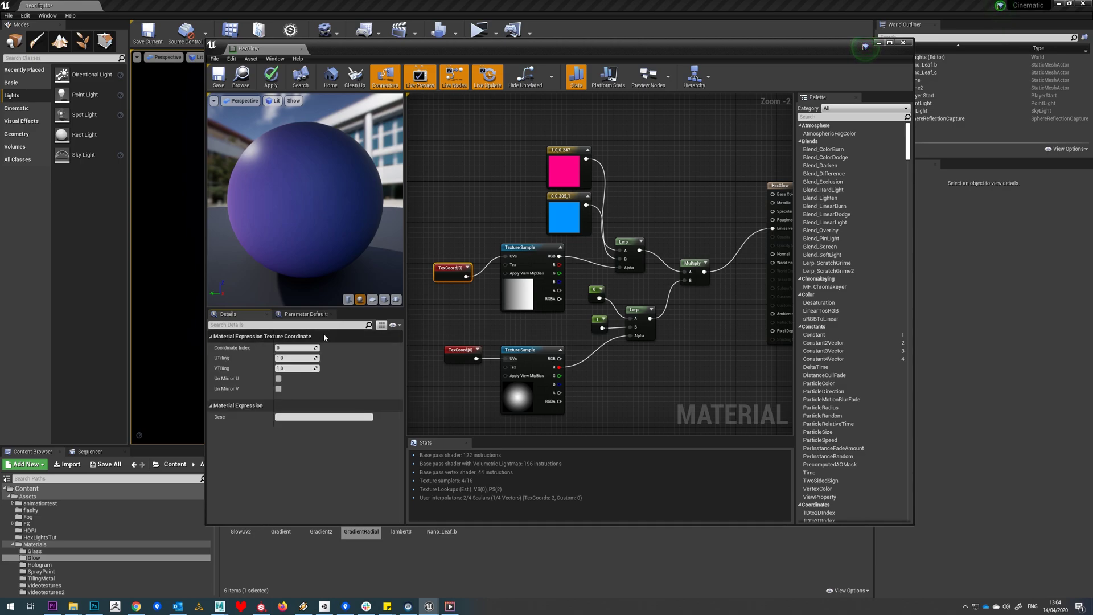
click(295, 347)
text(1)
key(Return)
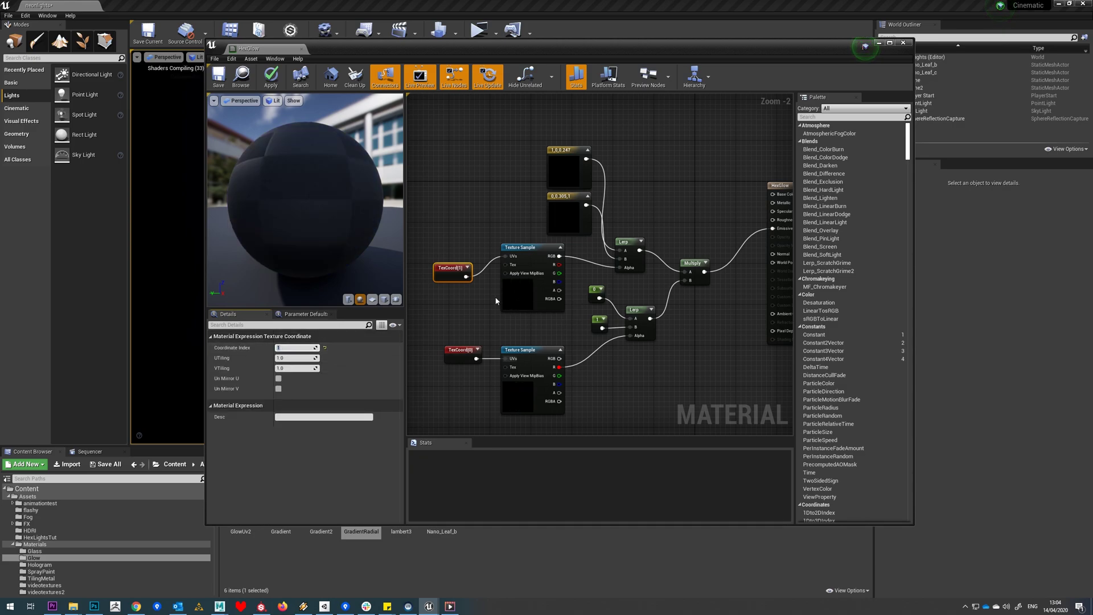
drag(455, 273, 471, 257)
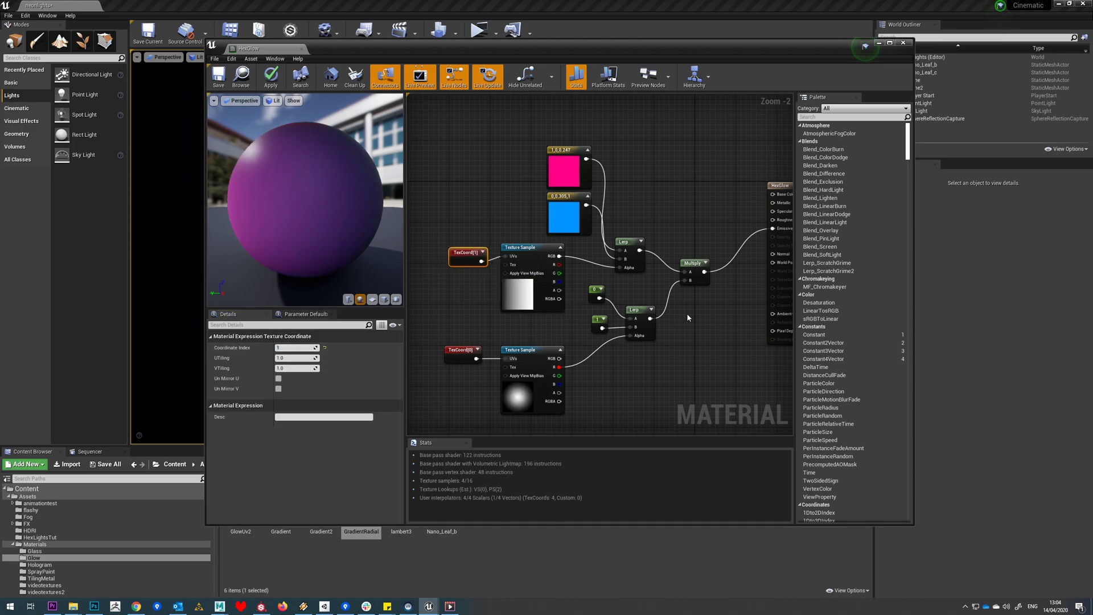
Step: Save the HexGlow material and move its editor window below the glowing panels in the level viewport
right_drag(693, 317, 692, 344)
click(219, 77)
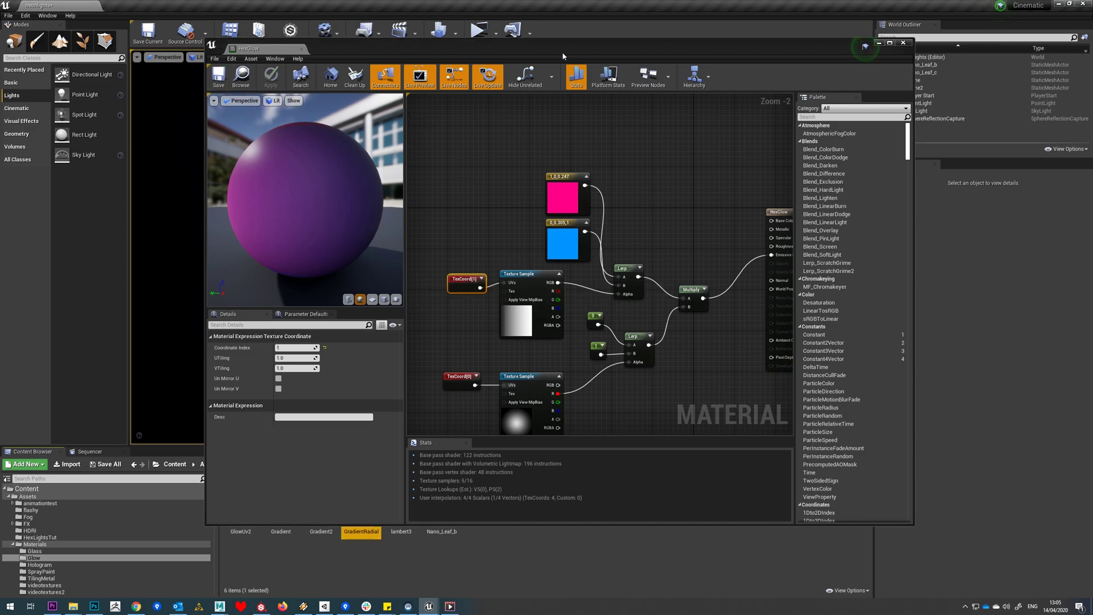
drag(562, 53, 904, 218)
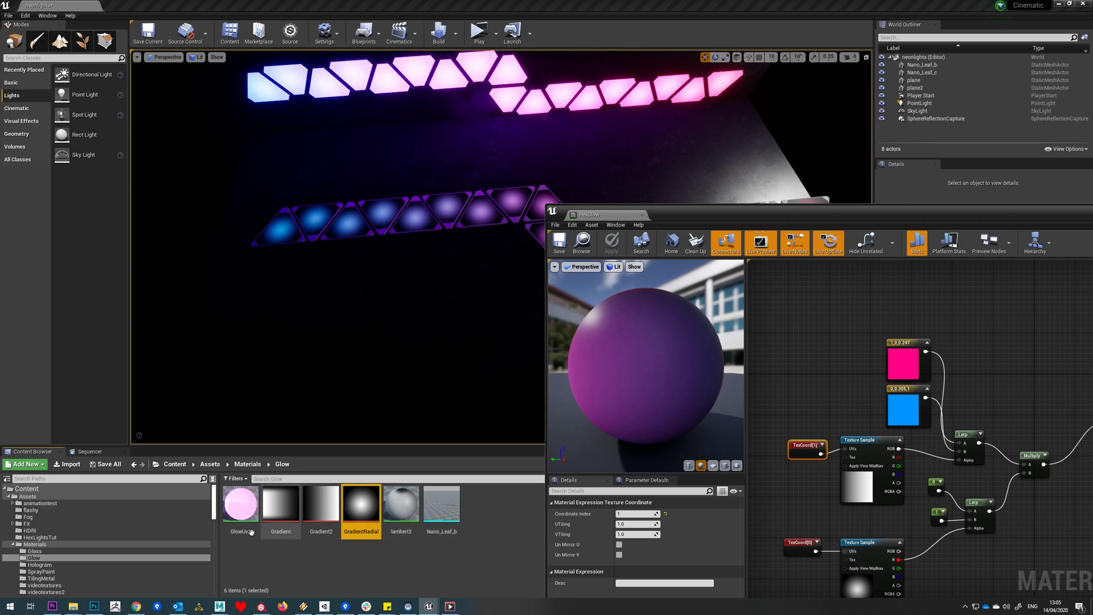
drag(737, 213, 591, 347)
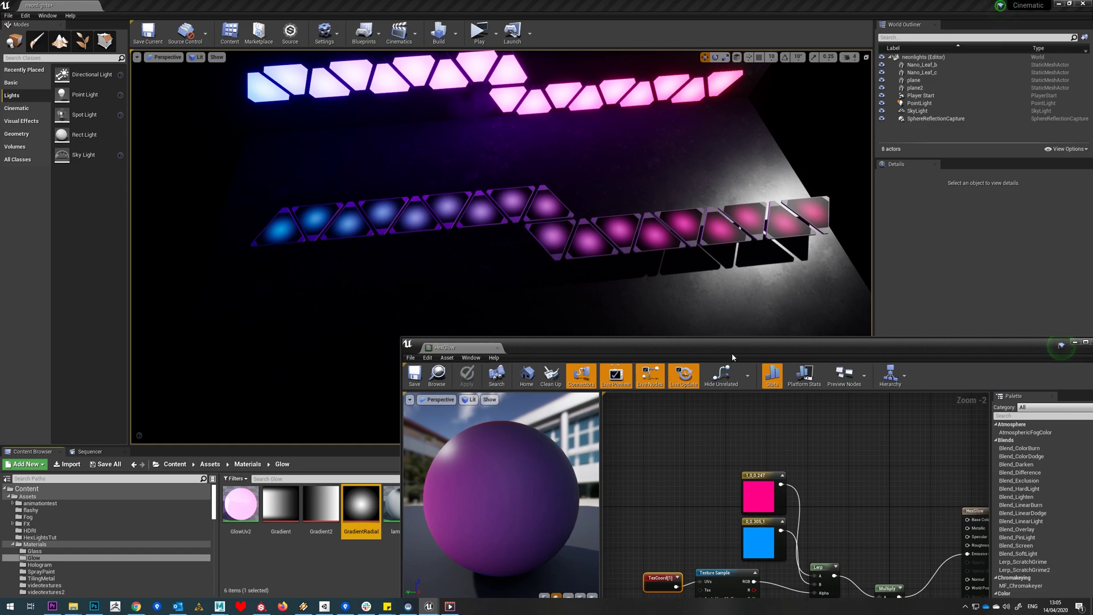
drag(731, 354, 477, 292)
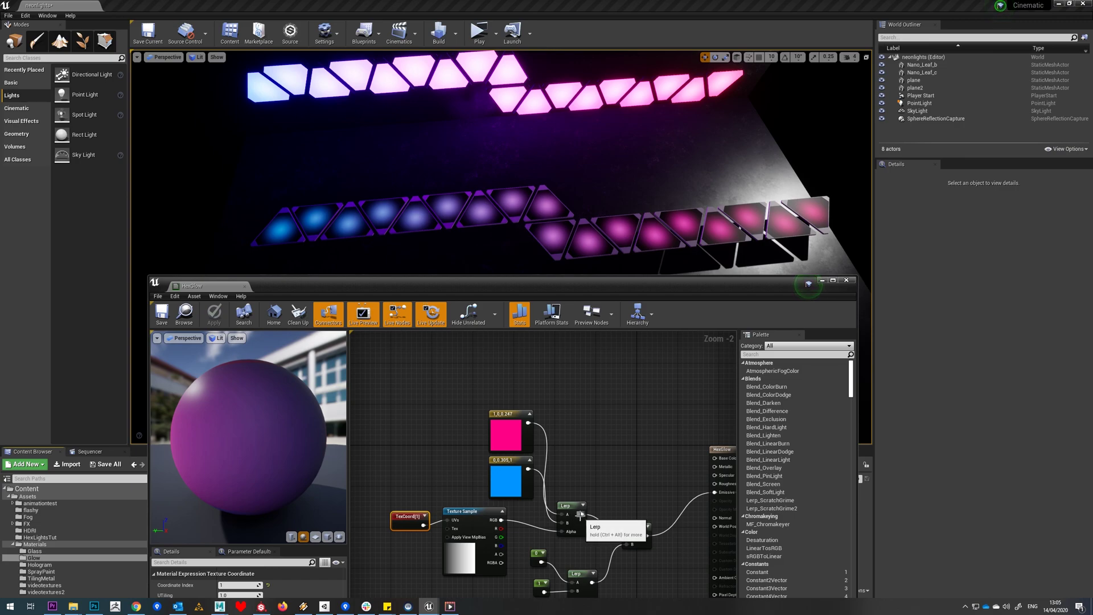
Step: Connect the colour Lerp straight to Emissive Color, bypassing the Multiply, and save the material to preview it on the panels
drag(581, 515, 715, 493)
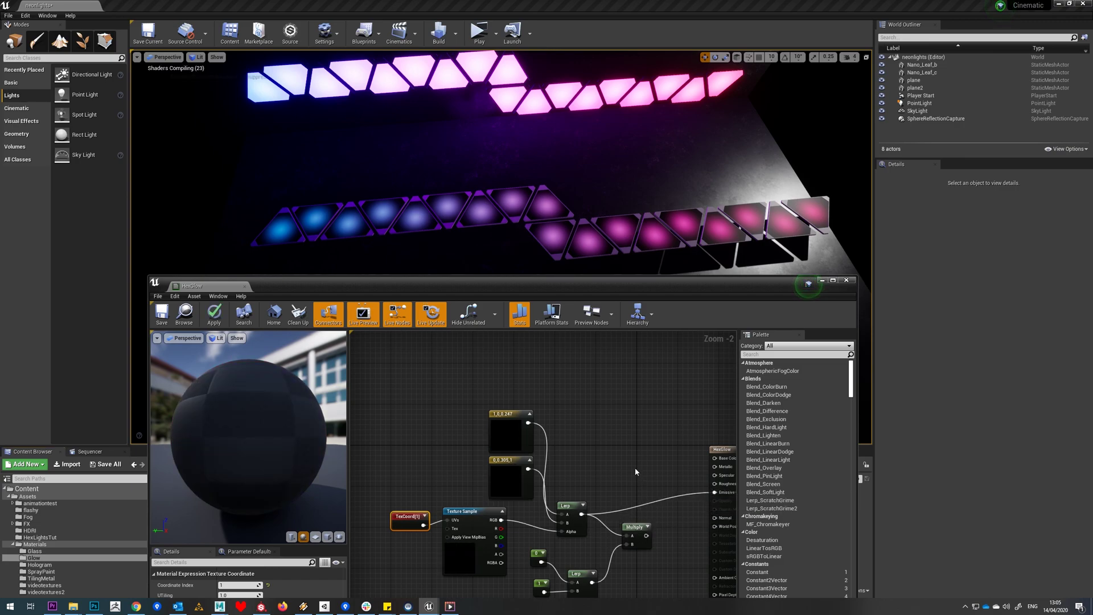
right_drag(672, 493, 672, 418)
click(163, 316)
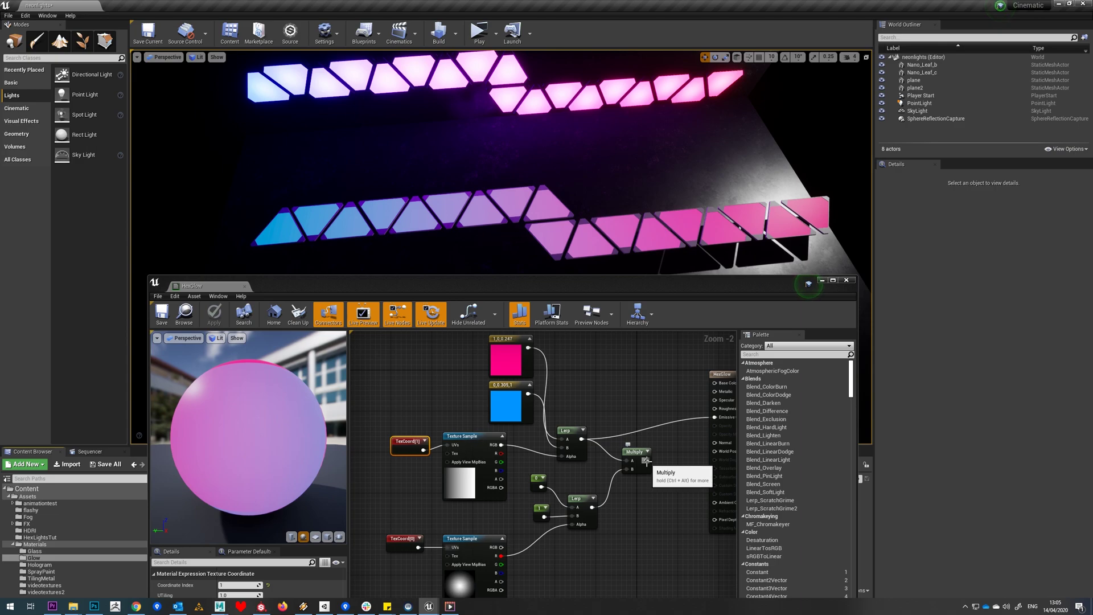
Step: Reconnect the Multiply output to Emissive Color on the HexGlow node and save the material
drag(646, 460, 715, 418)
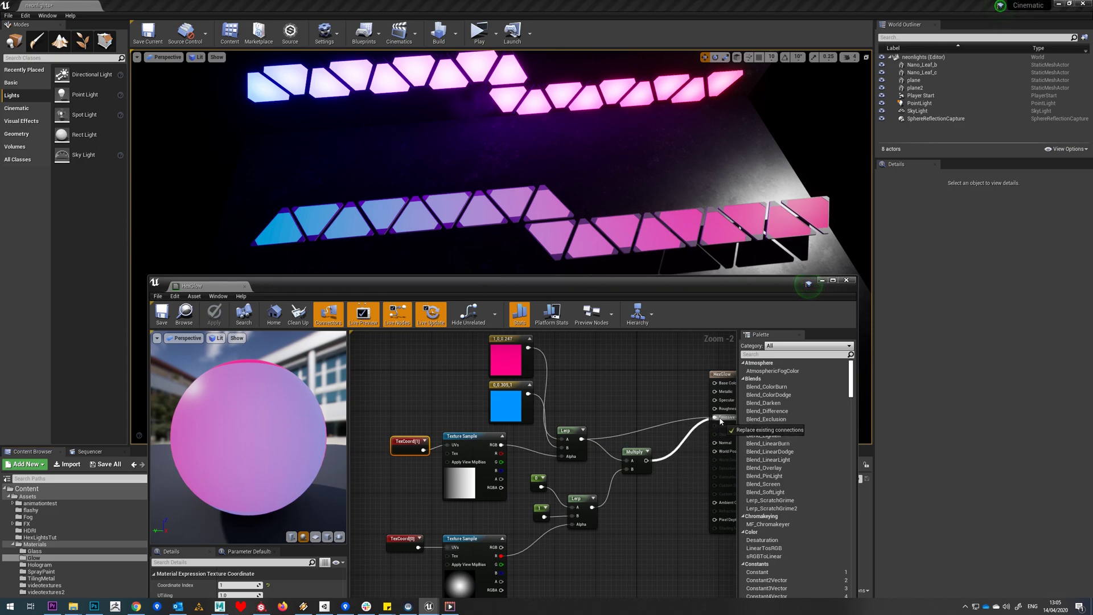
click(168, 322)
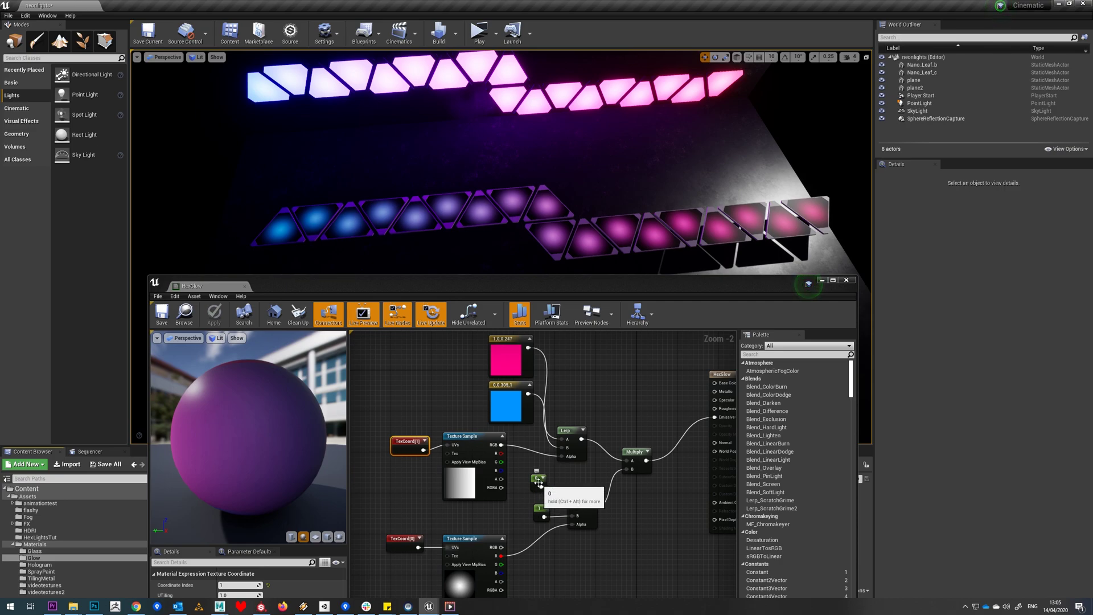
Step: Set the constant feeding input B of the radial-gradient Lerp to 0.5 and save the material
click(537, 480)
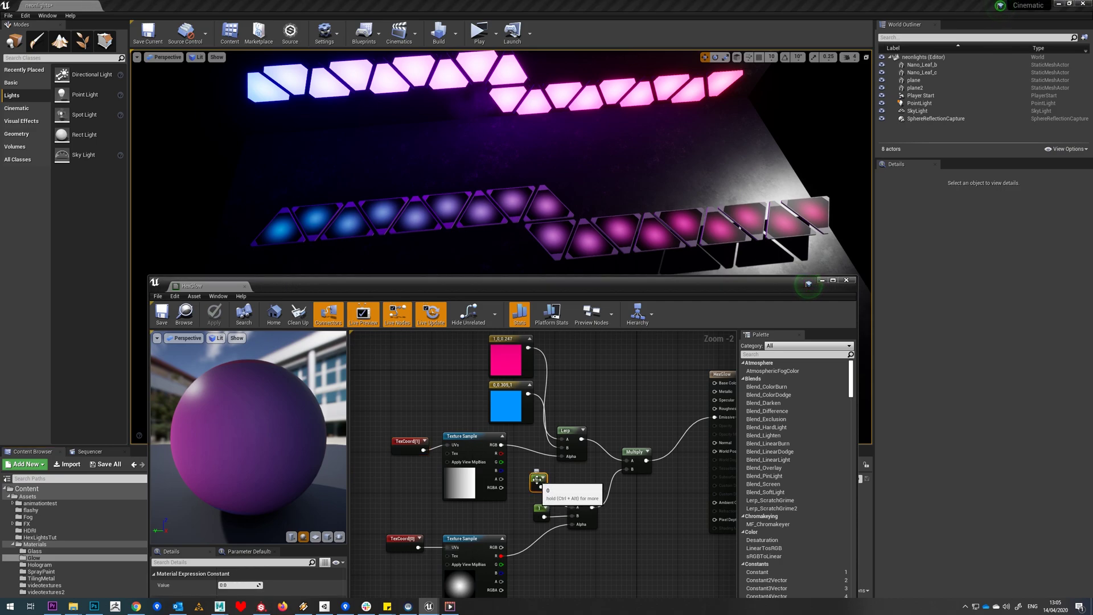
click(540, 507)
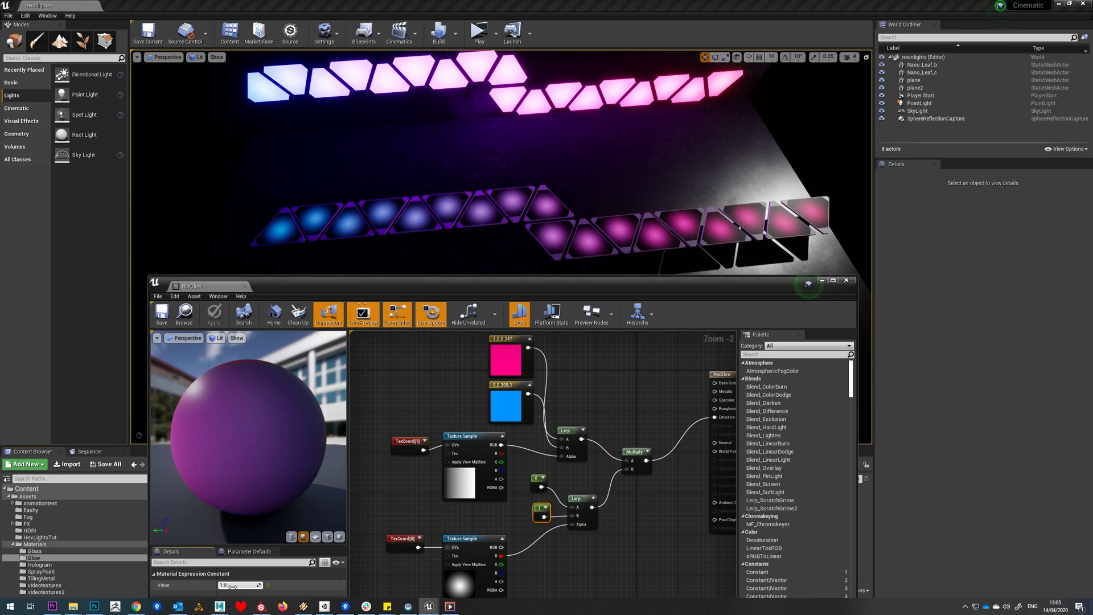
click(232, 586)
text(0.5)
key(Return)
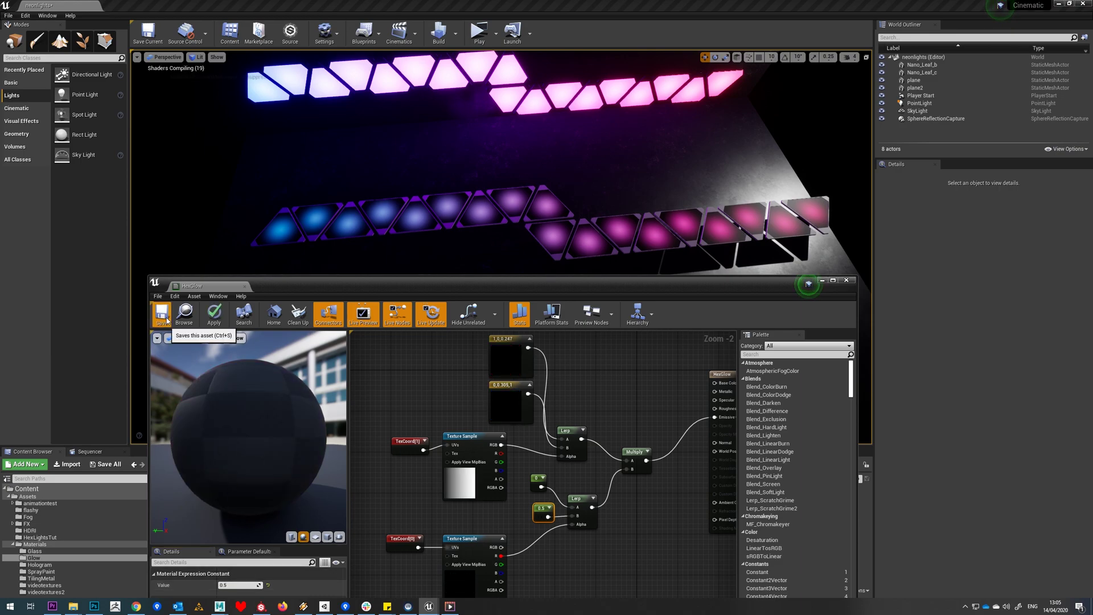
click(162, 315)
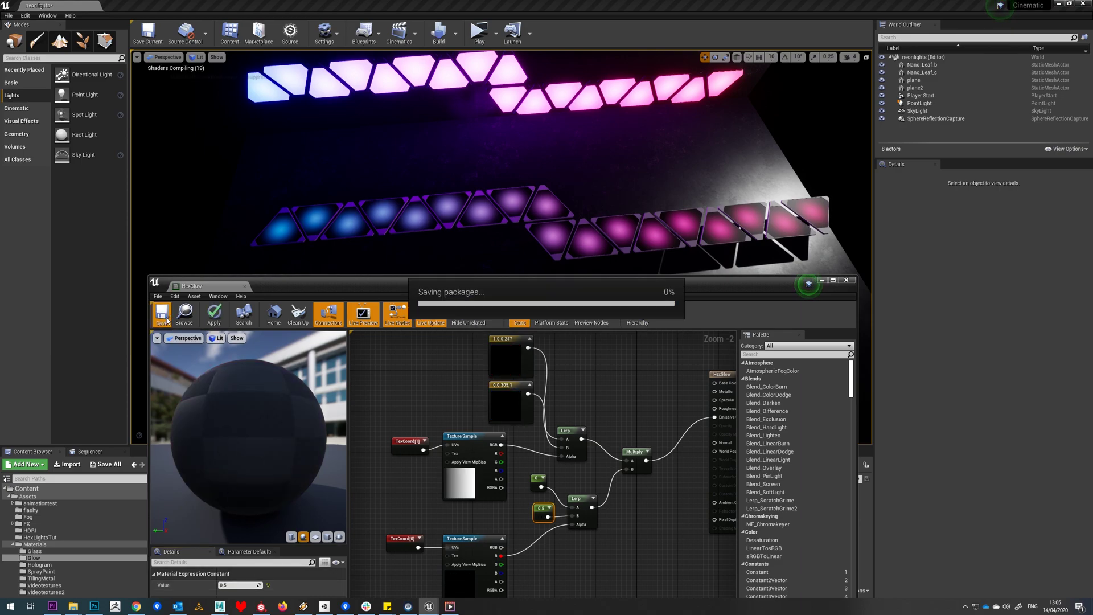
Step: Set the radial-gradient Lerp's A constant to 0.5 and its B constant to 1, saving the material
click(539, 479)
text(0.5)
key(Return)
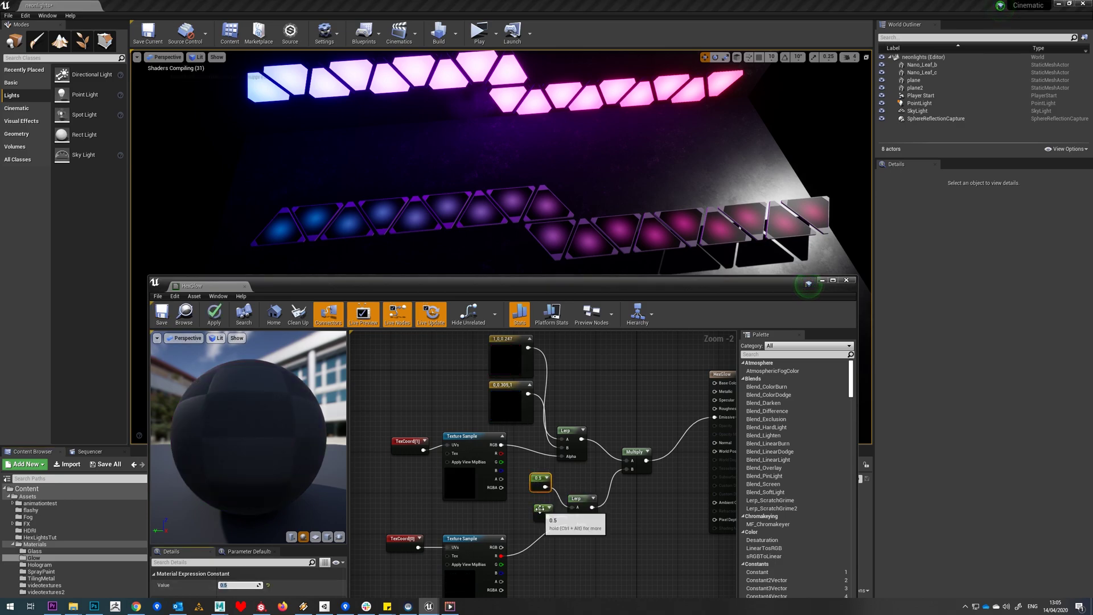
click(537, 508)
click(232, 585)
text(1)
key(Return)
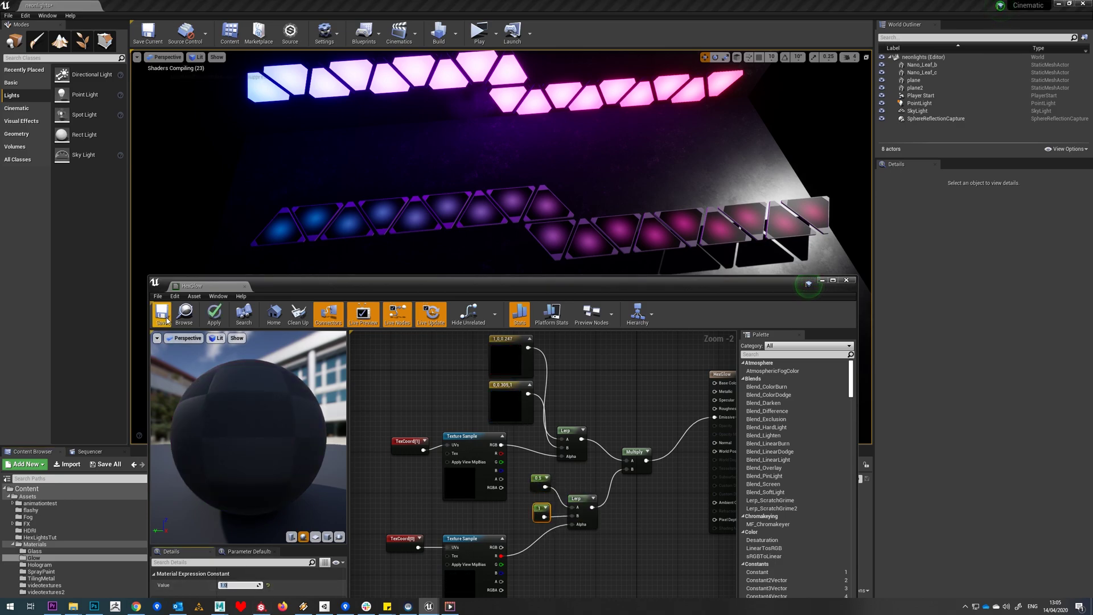
click(162, 315)
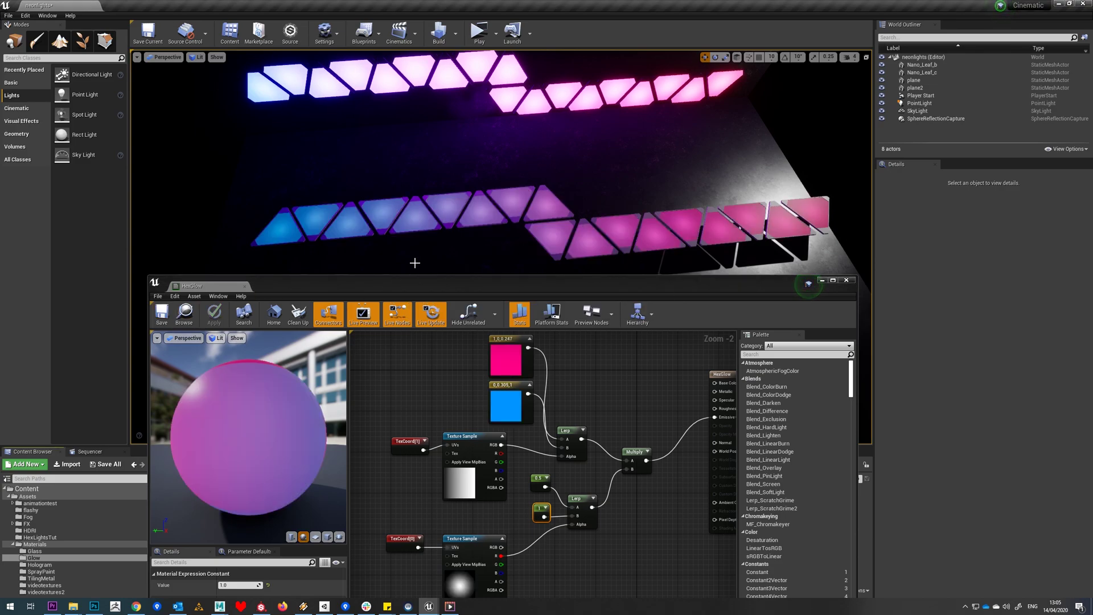
Step: Lower the radial-gradient Lerp's A constant to 0.2 and save the material
click(539, 479)
key(Return)
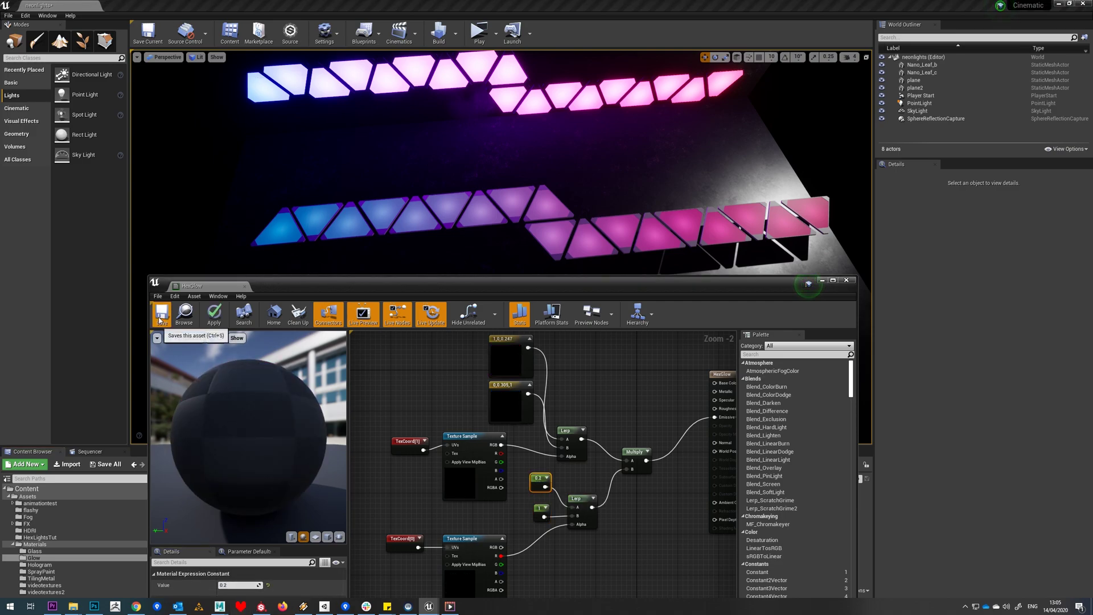
click(161, 321)
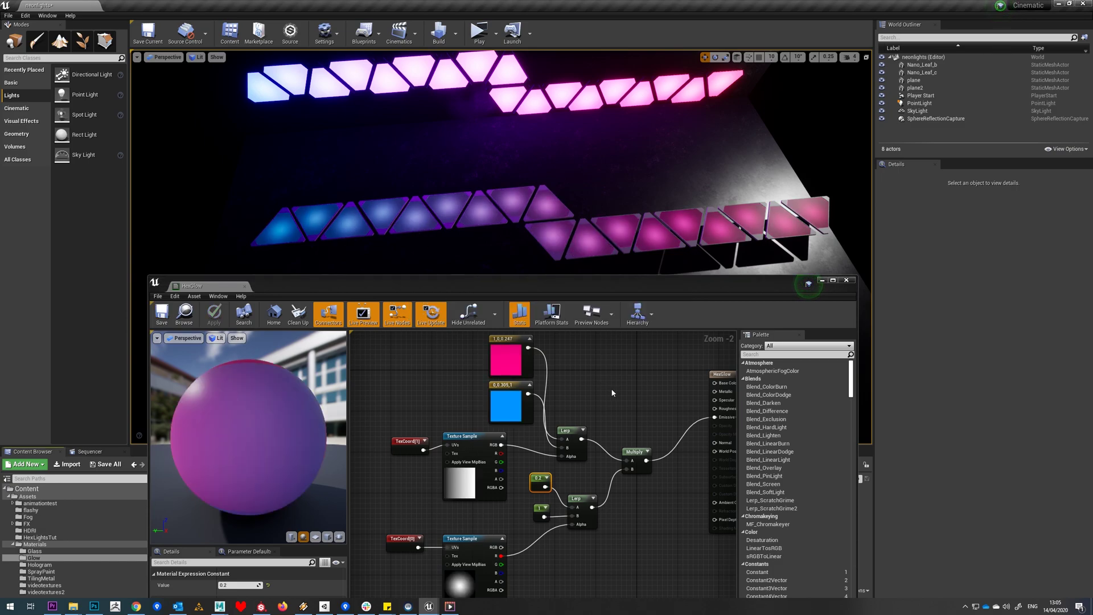
Step: Shift the pink colour constant to a redder hue, with a blue value of about 0.101
right_drag(612, 393, 573, 393)
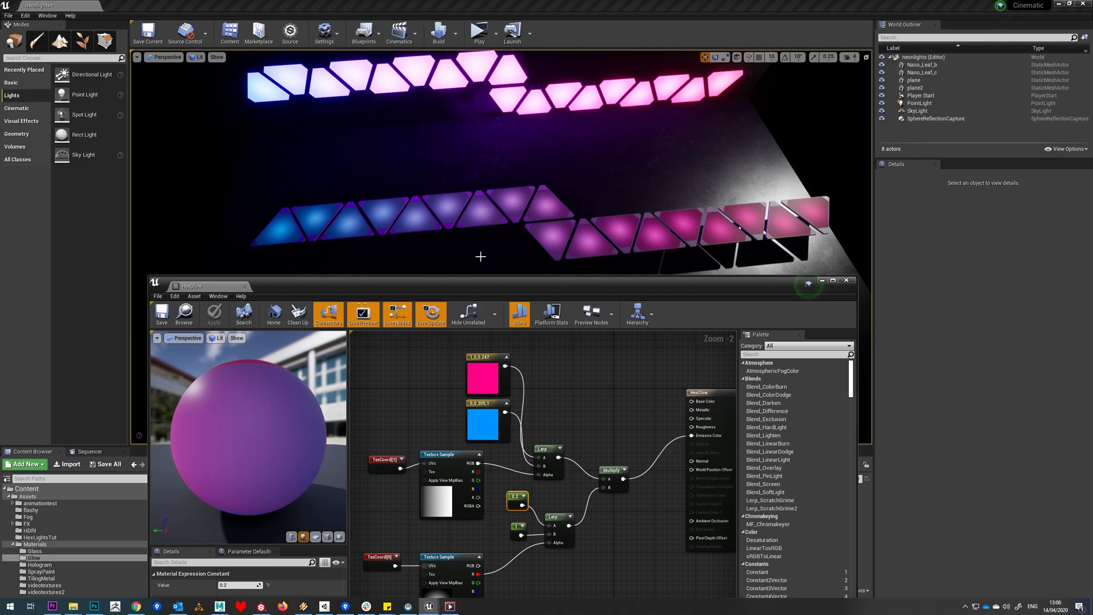
click(483, 377)
drag(499, 289, 542, 275)
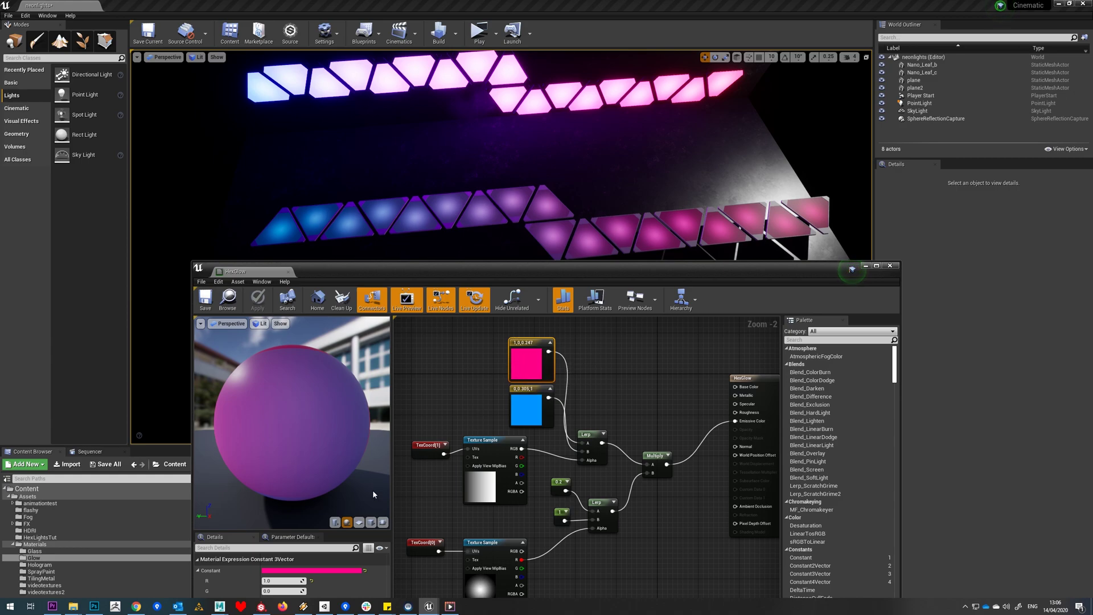
click(288, 571)
mouse_move(381, 439)
mouse_down()
mouse_move(352, 446)
mouse_move(379, 437)
mouse_up()
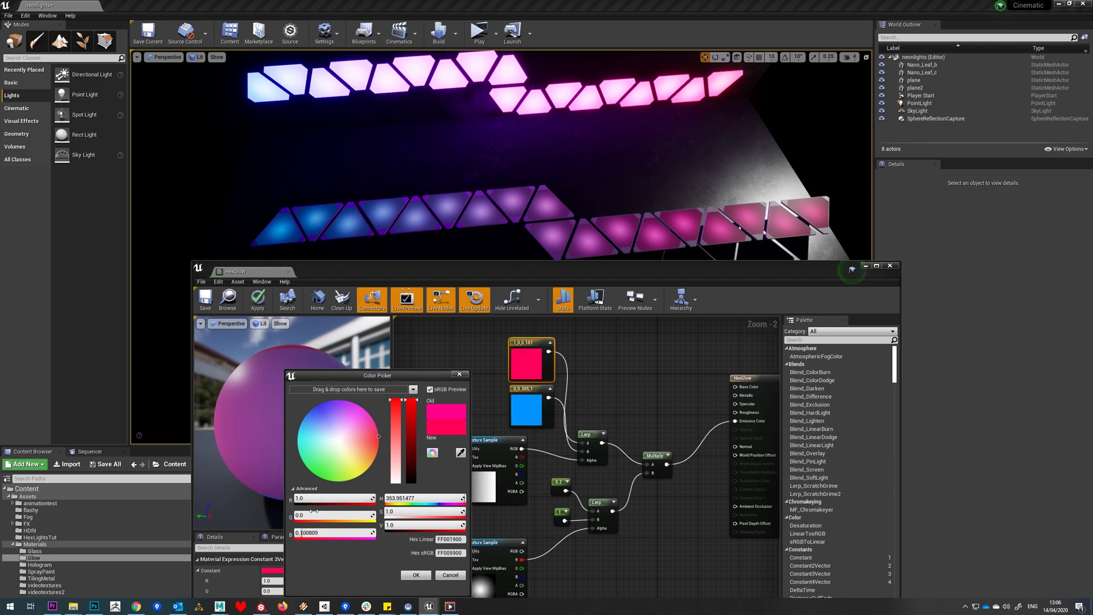
click(460, 374)
Step: Boost the pink colour constant's R value to 100 and save the material
drag(555, 270, 584, 200)
click(314, 512)
text(100)
key(Return)
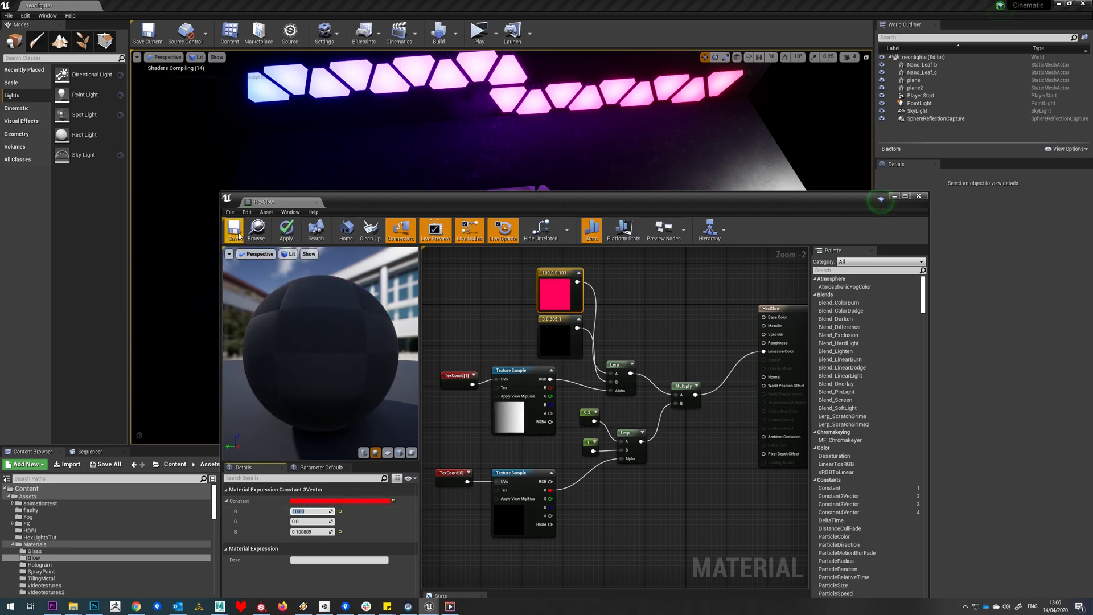
click(234, 230)
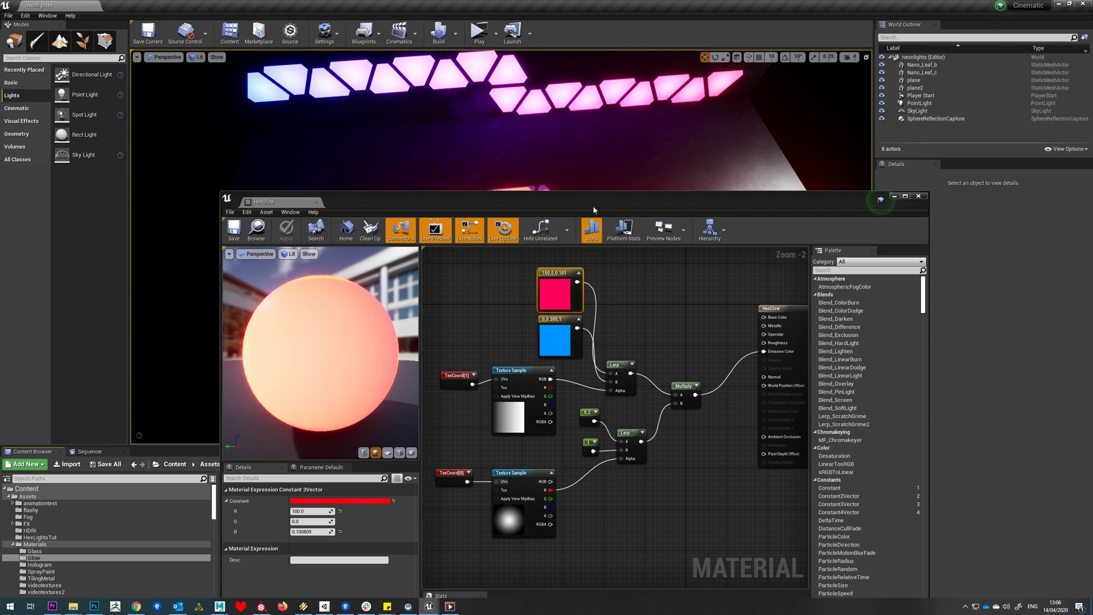
Step: Boost the blue colour constant's B value to 100, save, and position the material editor below the glowing panels
drag(593, 205, 568, 248)
click(520, 388)
click(285, 574)
text(00)
key(Return)
click(210, 276)
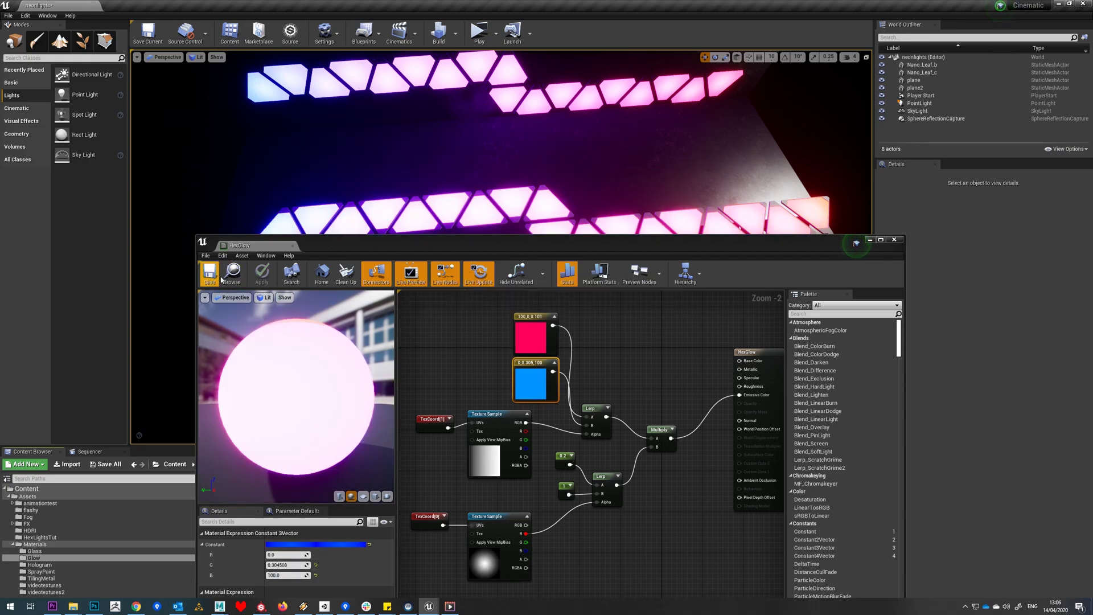
drag(542, 249, 562, 319)
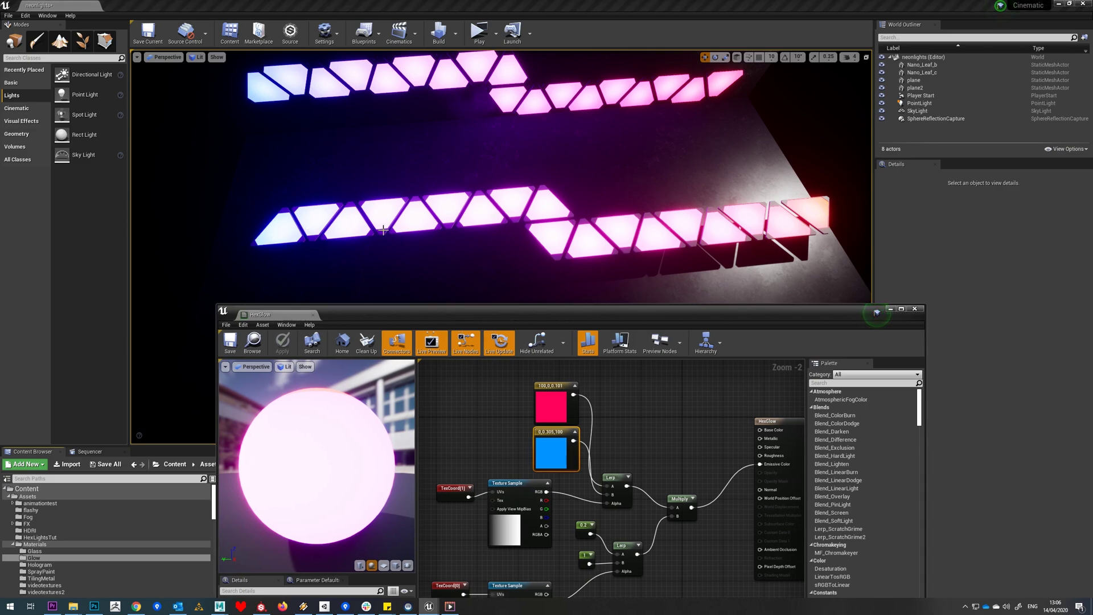
Step: Set the radial-gradient Lerp's A constant to 0, expand that Lerp's node preview, and save the material
drag(629, 319, 547, 231)
click(491, 500)
click(244, 527)
text(0)
key(Return)
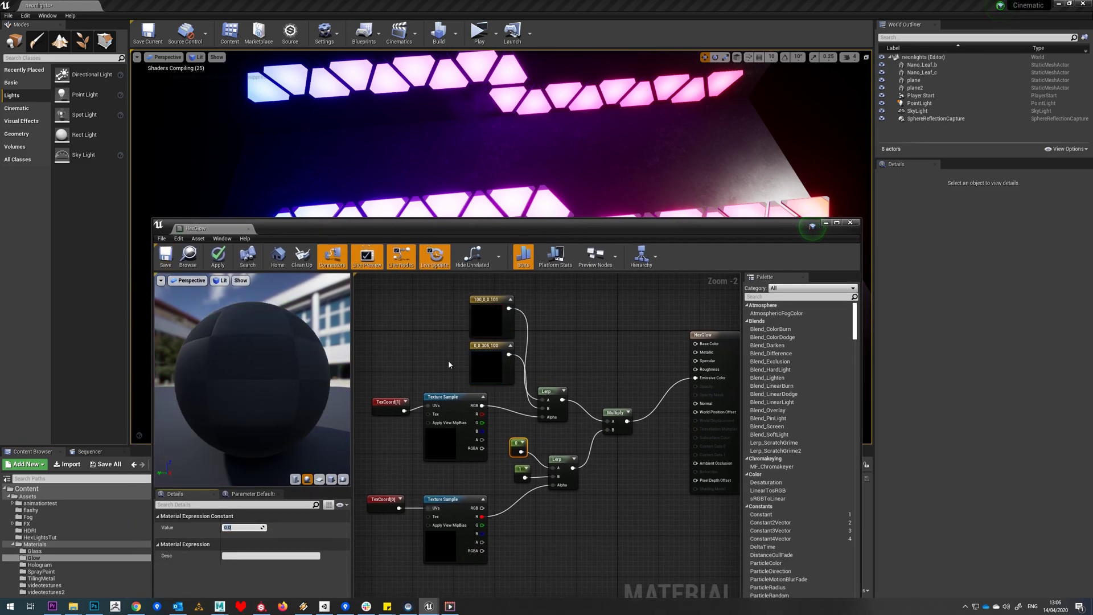
click(578, 457)
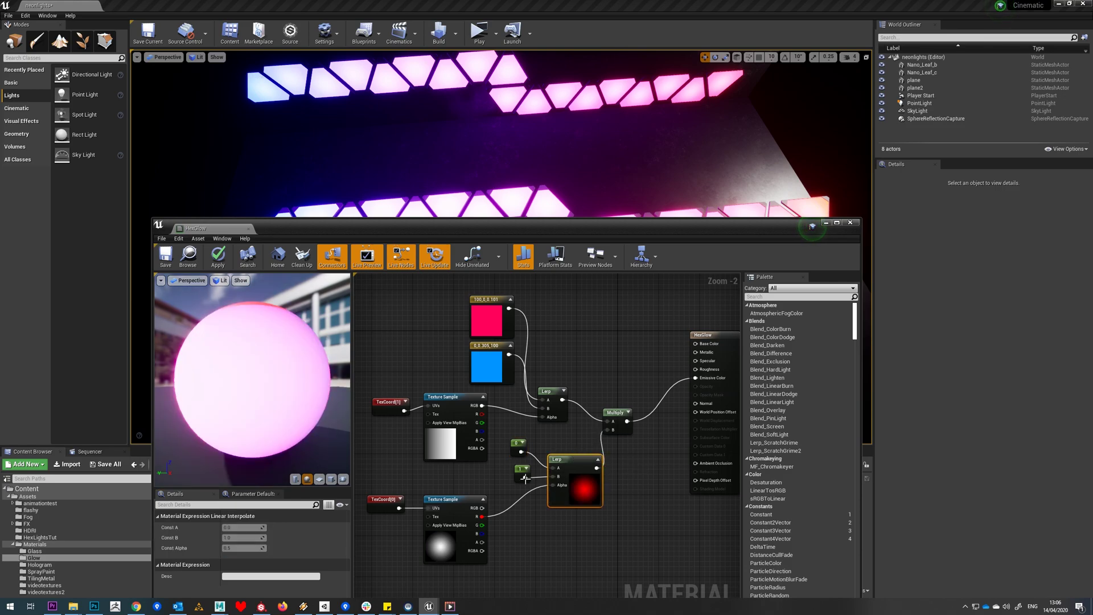
click(165, 256)
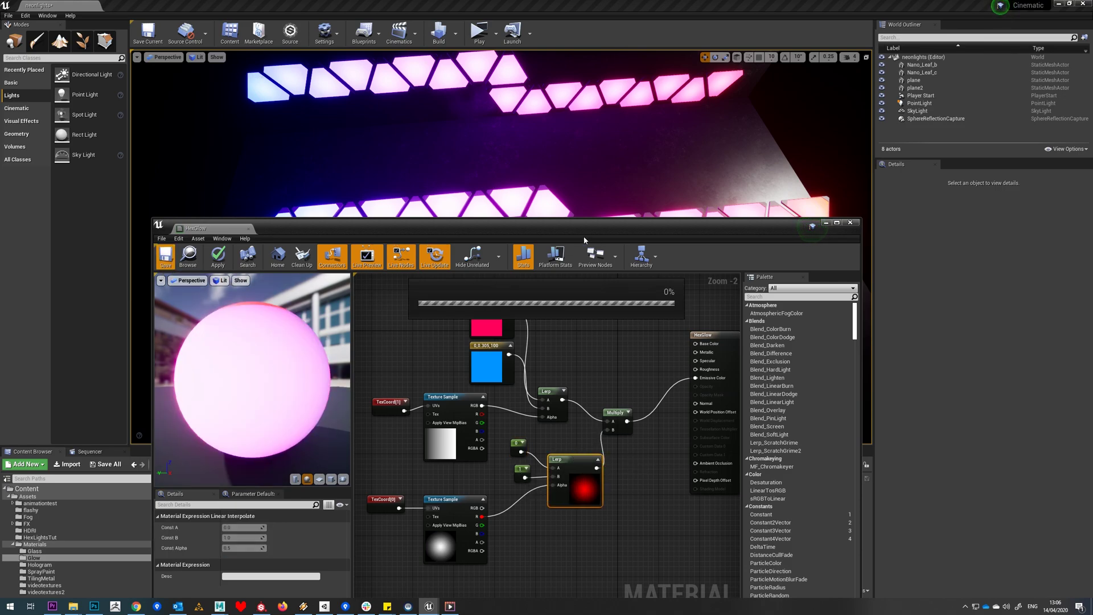
Step: Set the radial-gradient Lerp's A constant to 0.2 and its B constant to 0.6
drag(586, 227, 596, 256)
click(520, 470)
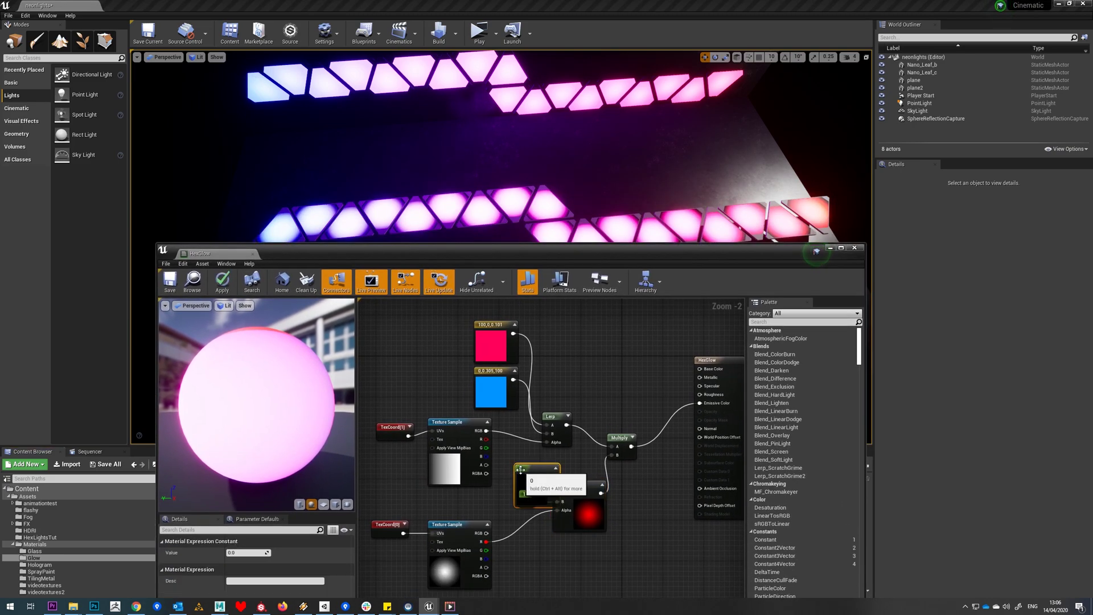
click(257, 552)
text(0.2)
key(Return)
click(524, 495)
click(244, 553)
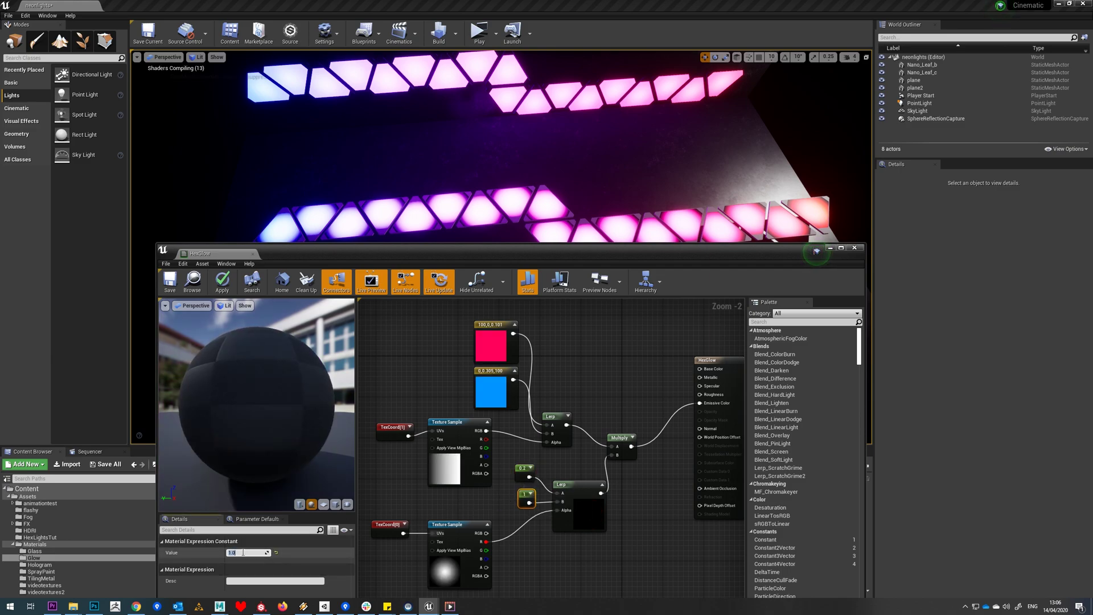
text(0.6)
key(Return)
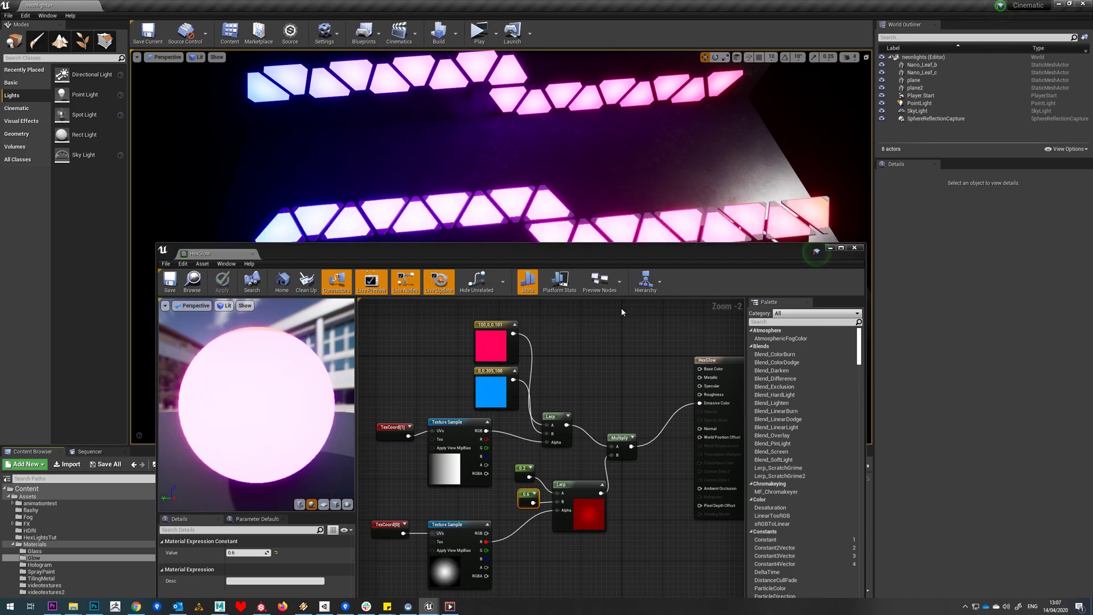
Step: Reset the radial-gradient Lerp's A constant to 0 and save to check the panels
click(523, 468)
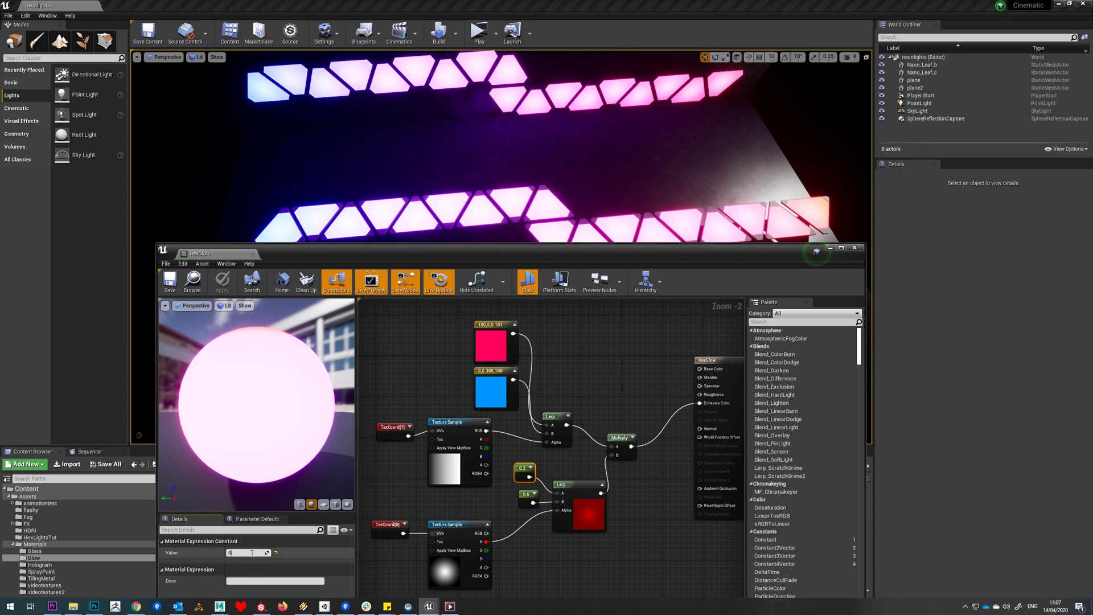
click(252, 552)
text(0)
key(Return)
click(174, 291)
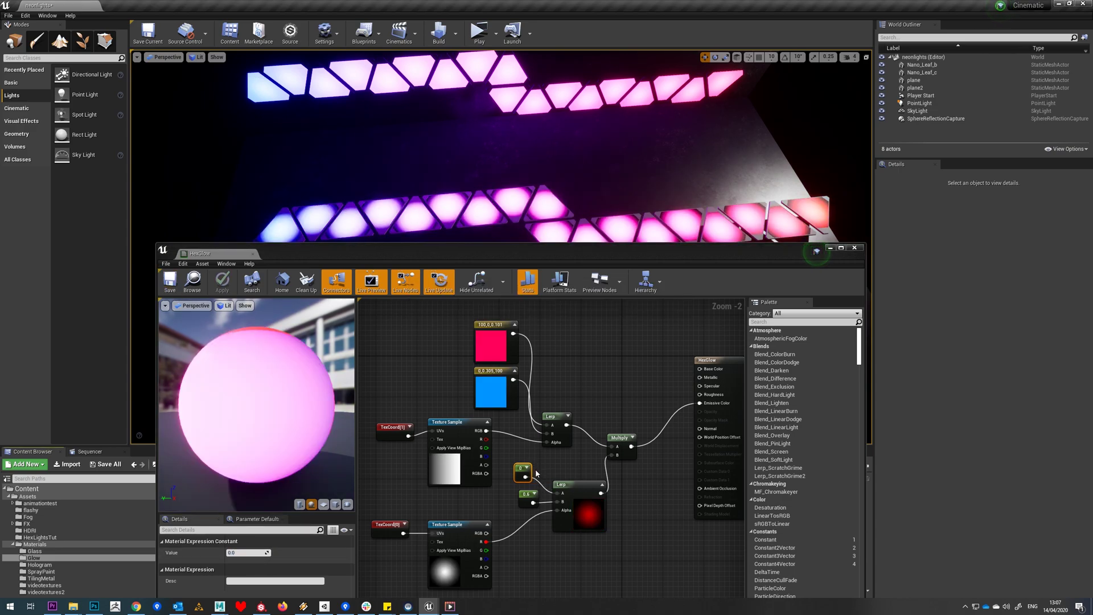
Step: Set the radial-gradient Lerp's A constant to 0.1, save the material, and nudge that constant closer to the Lerp
click(248, 552)
text(0.1)
key(Return)
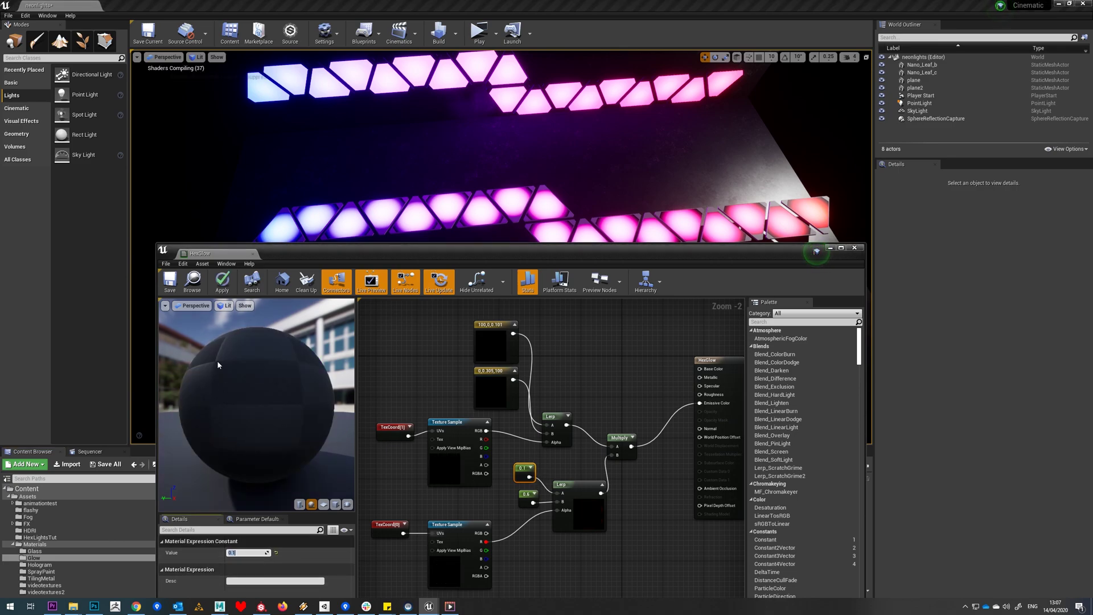
click(170, 287)
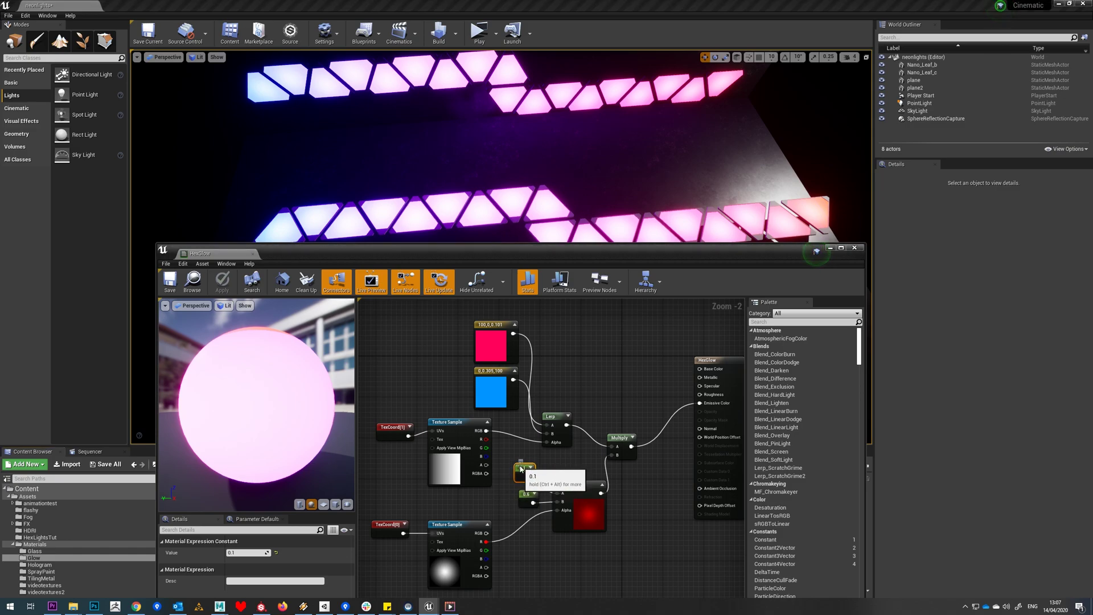
drag(523, 474, 527, 477)
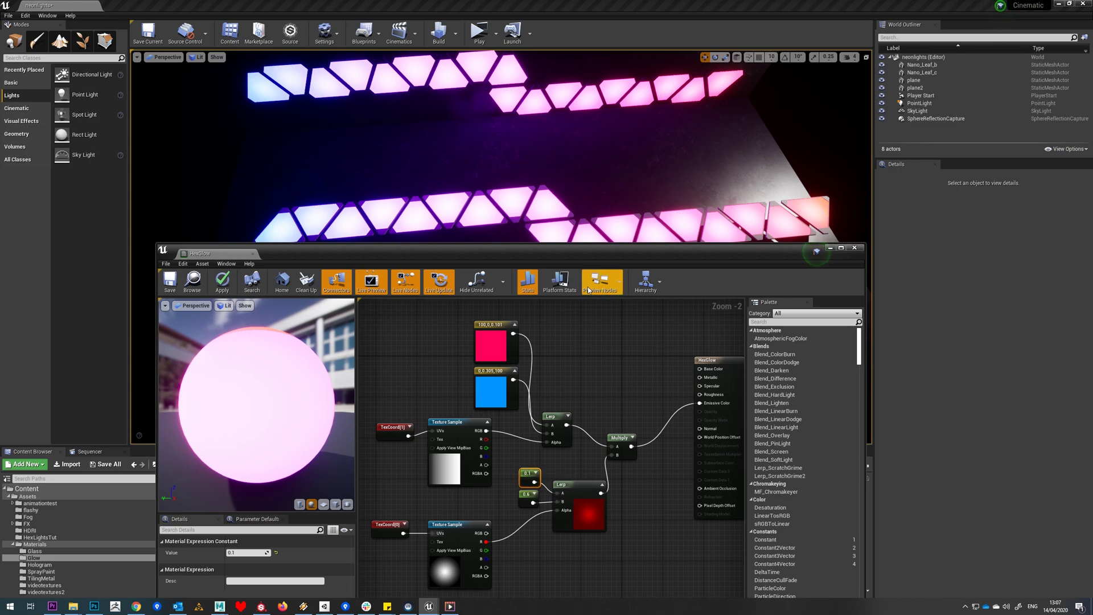
Step: Close the HexGlow material editor, applying the changes to the original material
drag(607, 260, 625, 291)
scroll(678, 393, down, 1)
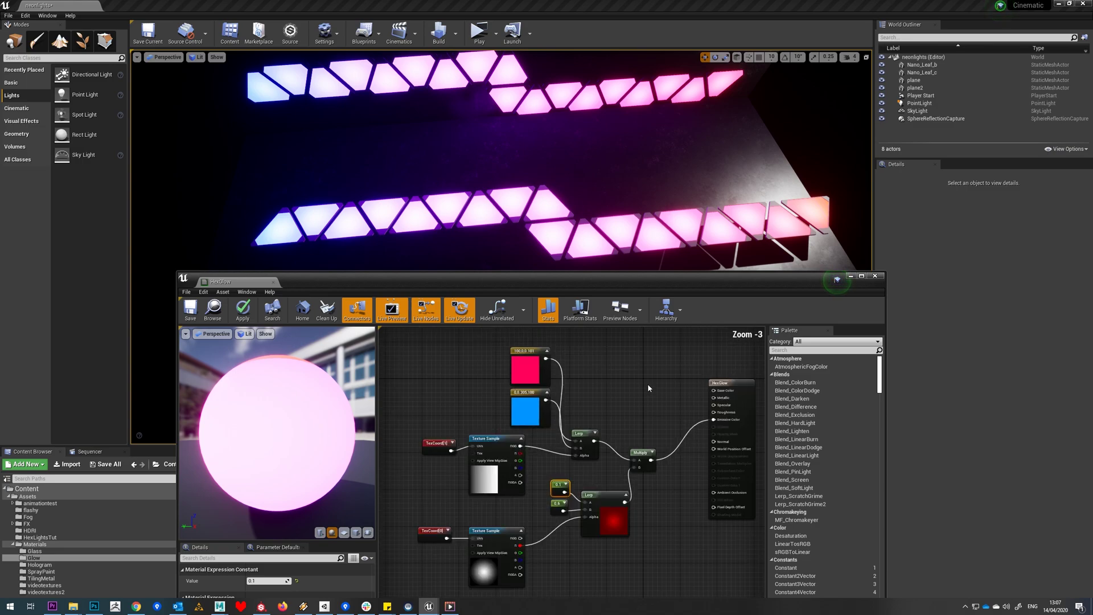
click(878, 278)
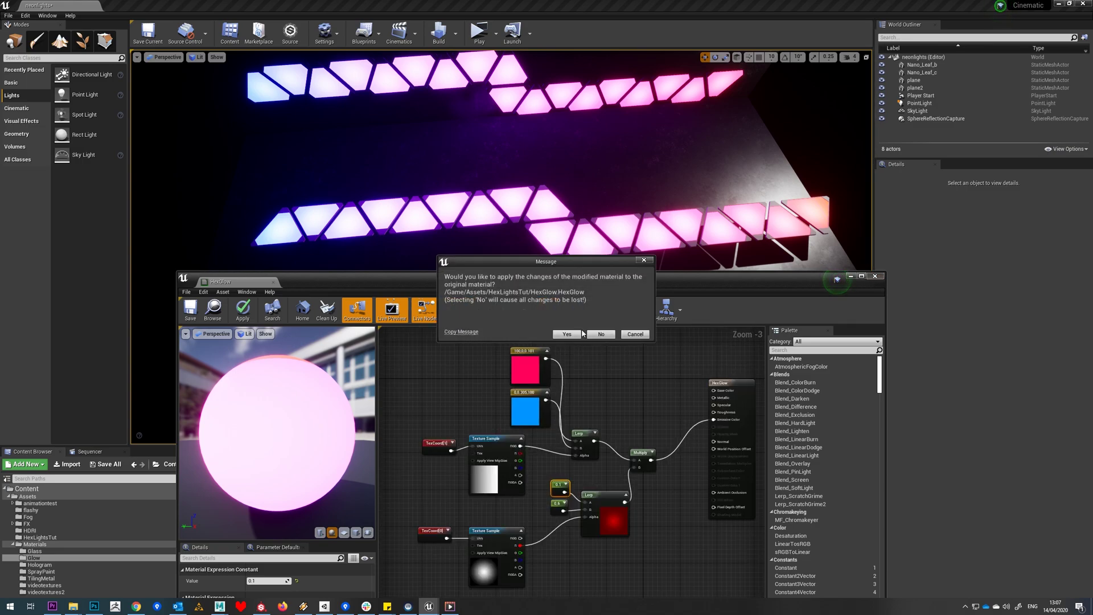
click(566, 335)
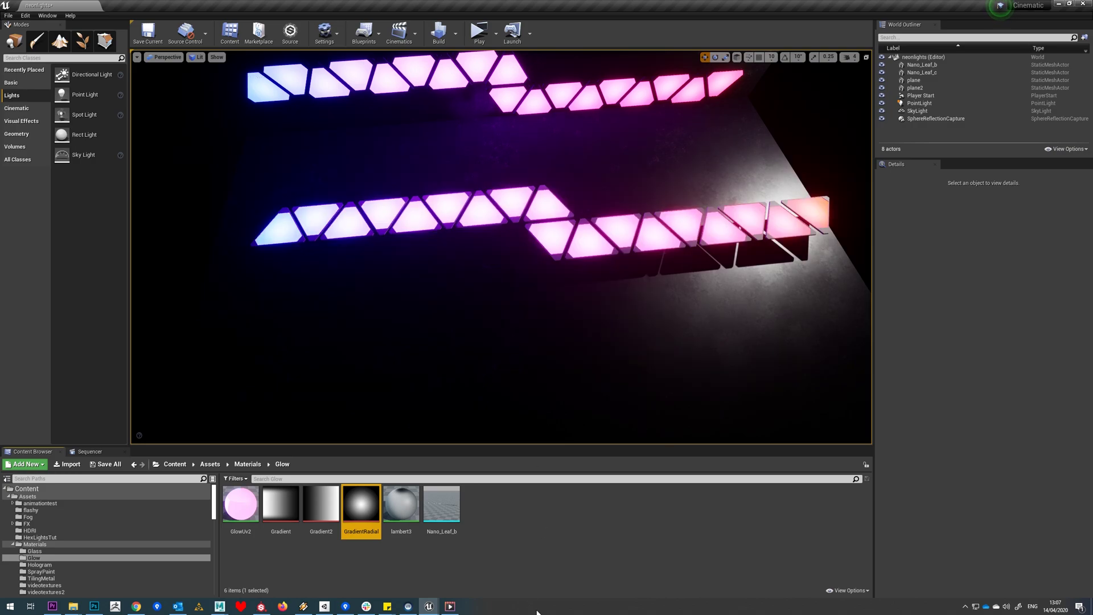
Step: Create a new material in the Glow folder with the default name NewMaterial, open it for editing, and enlarge the editor window
click(515, 571)
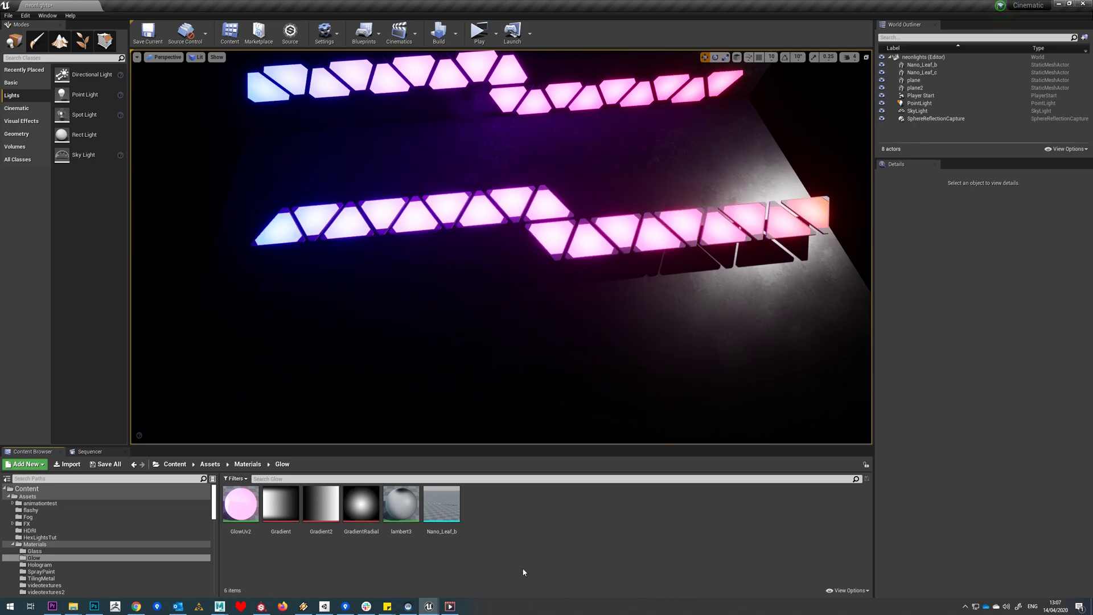
scroll(592, 254, up, 5)
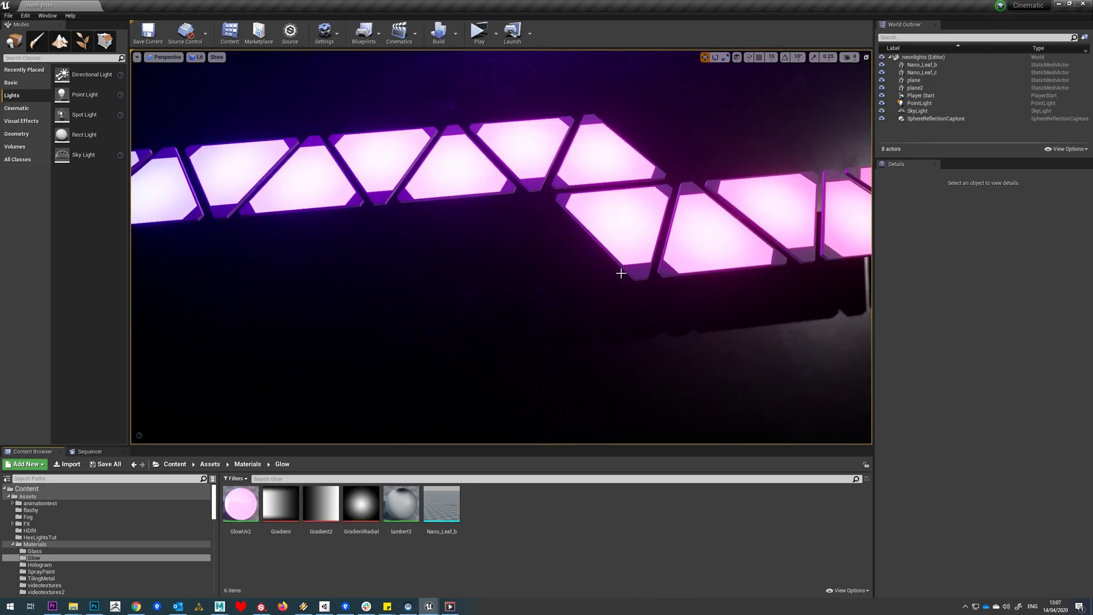
right_click(498, 516)
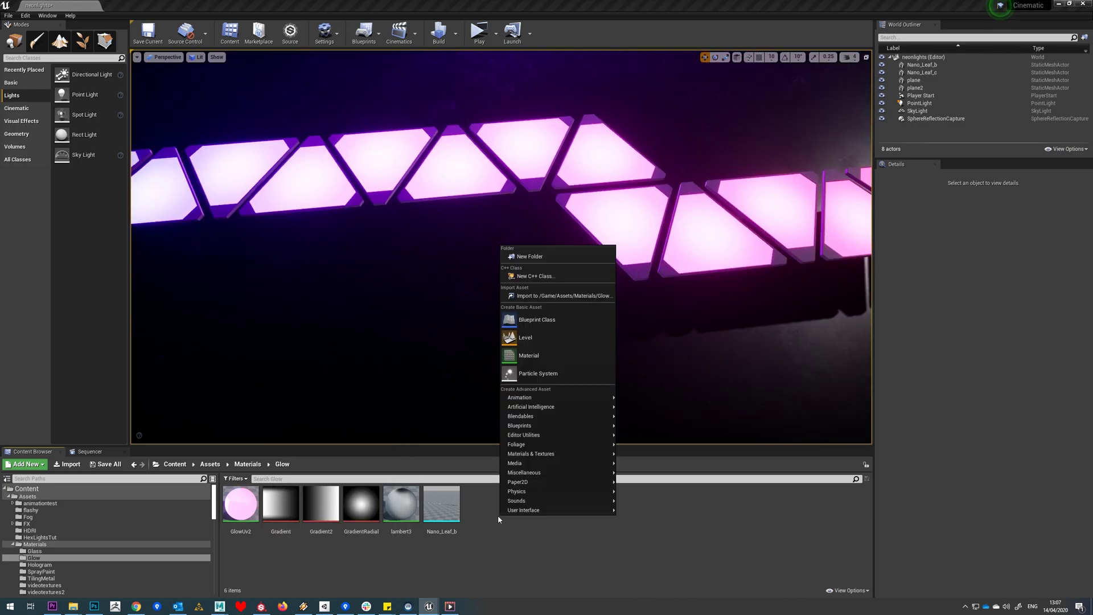
click(547, 354)
key(Return)
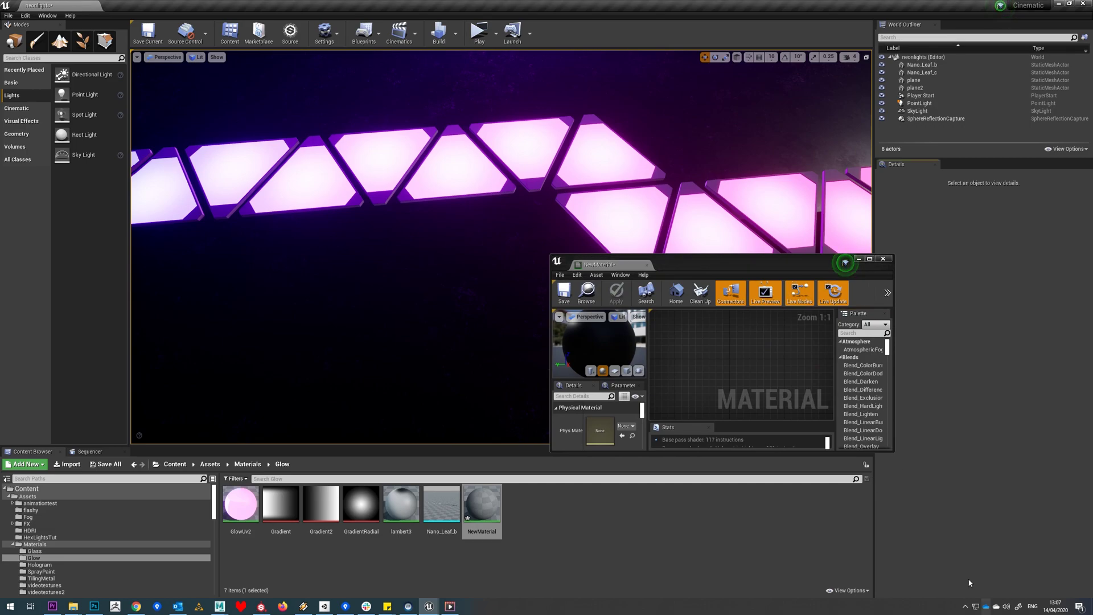
drag(894, 451, 974, 579)
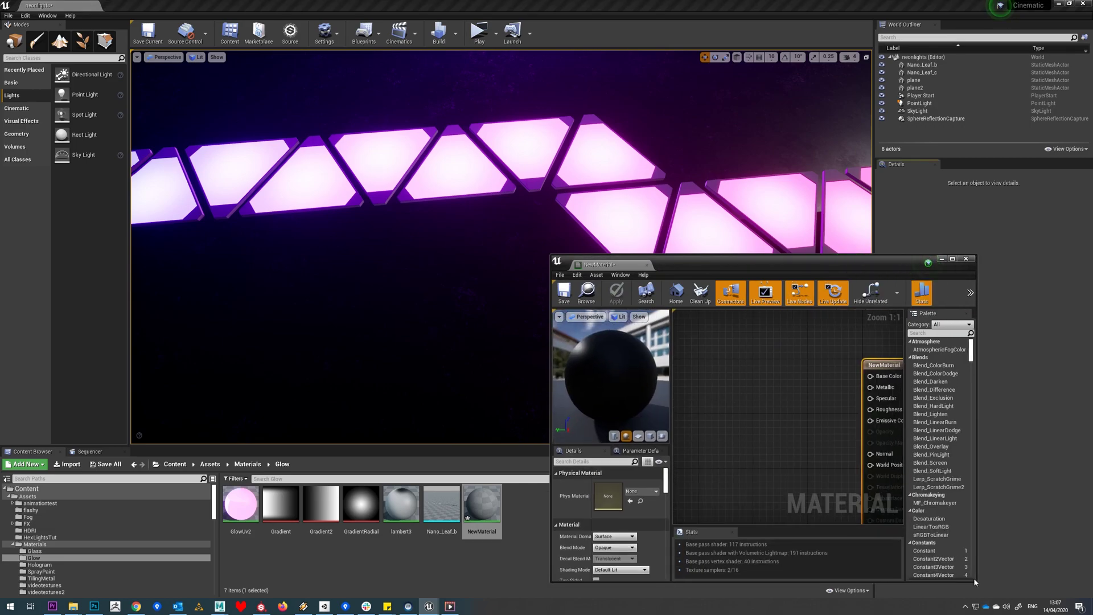
Step: Add a Constant3Vector node, connect it to NewMaterial's Base Color, and place it above the other inputs
key(3)
click(733, 383)
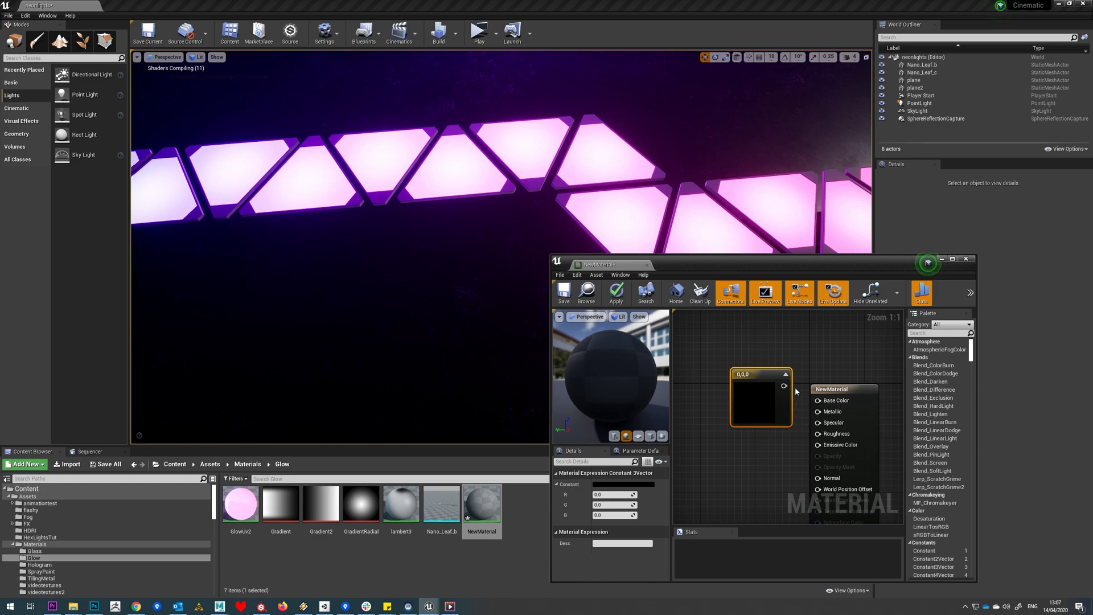
drag(785, 386, 836, 406)
drag(753, 377, 729, 344)
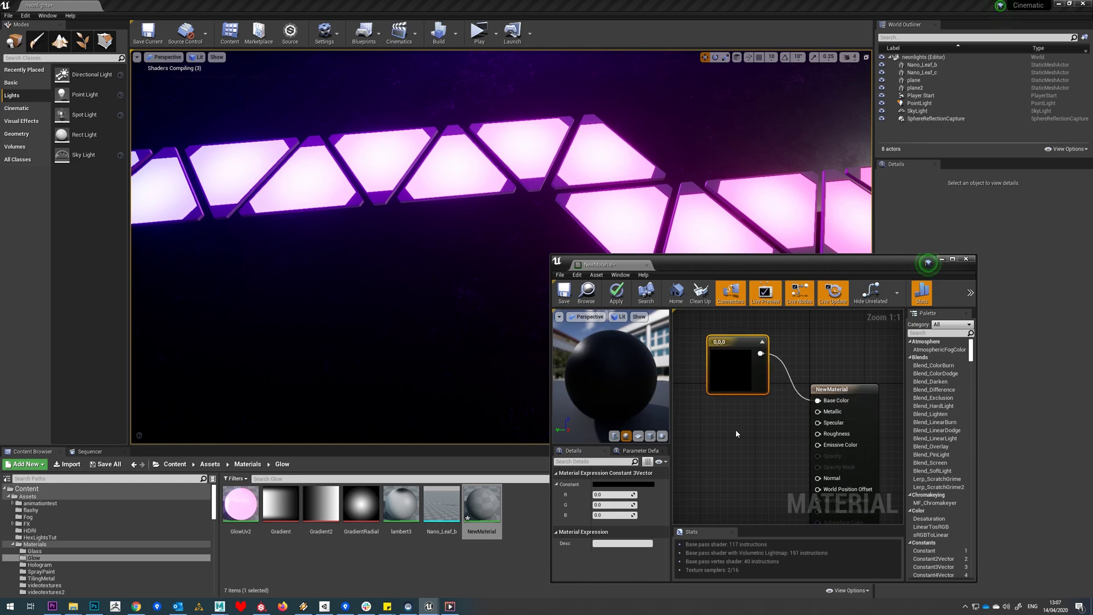
Step: Add two Constant nodes and connect one to Metallic and the other to Roughness
key(1)
click(730, 411)
drag(742, 425, 820, 418)
key(1)
click(731, 446)
drag(746, 461, 826, 437)
right_drag(757, 486, 748, 462)
drag(629, 384, 605, 359)
Step: Set the Base Color vector to a mid grey of about 0.453 in all three channels
click(752, 365)
click(617, 484)
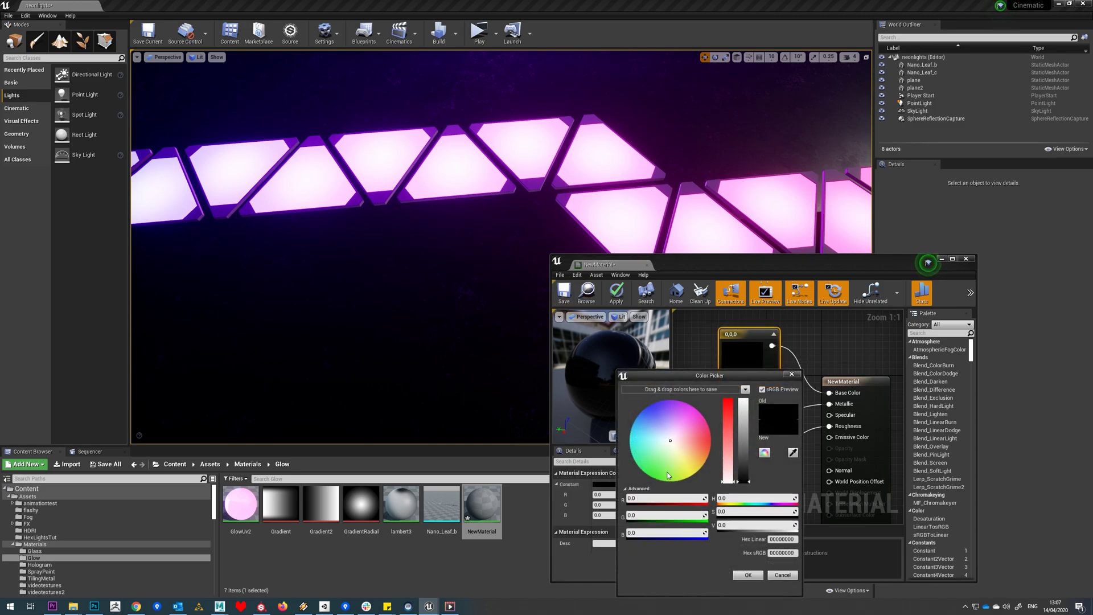
mouse_move(744, 447)
mouse_down()
mouse_move(743, 433)
mouse_move(743, 444)
mouse_up()
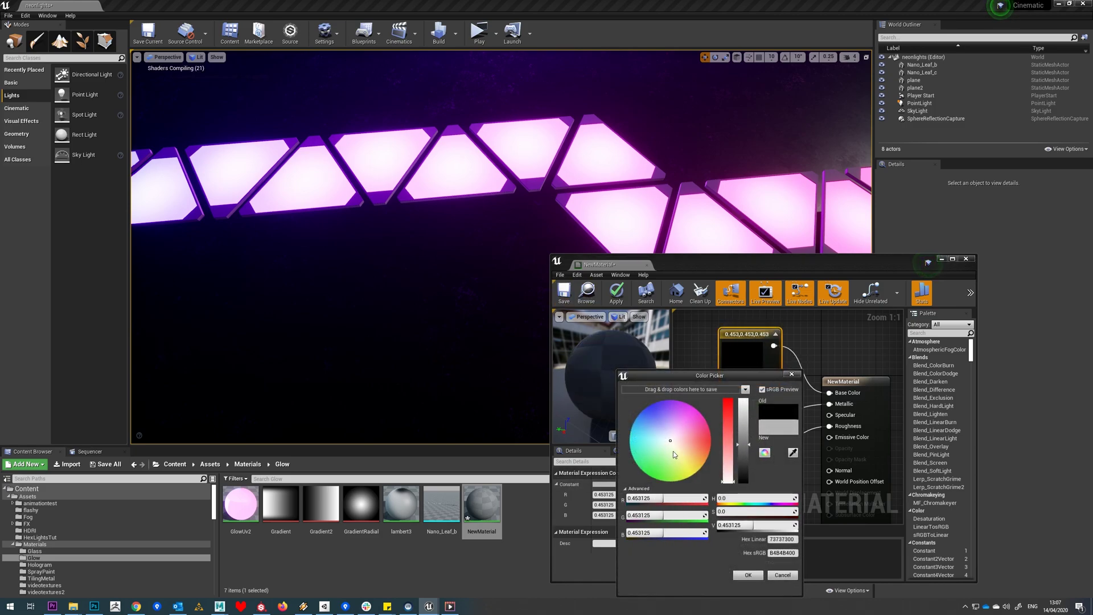
click(748, 574)
Step: Set the Metallic constant to 1 and save the material
click(748, 409)
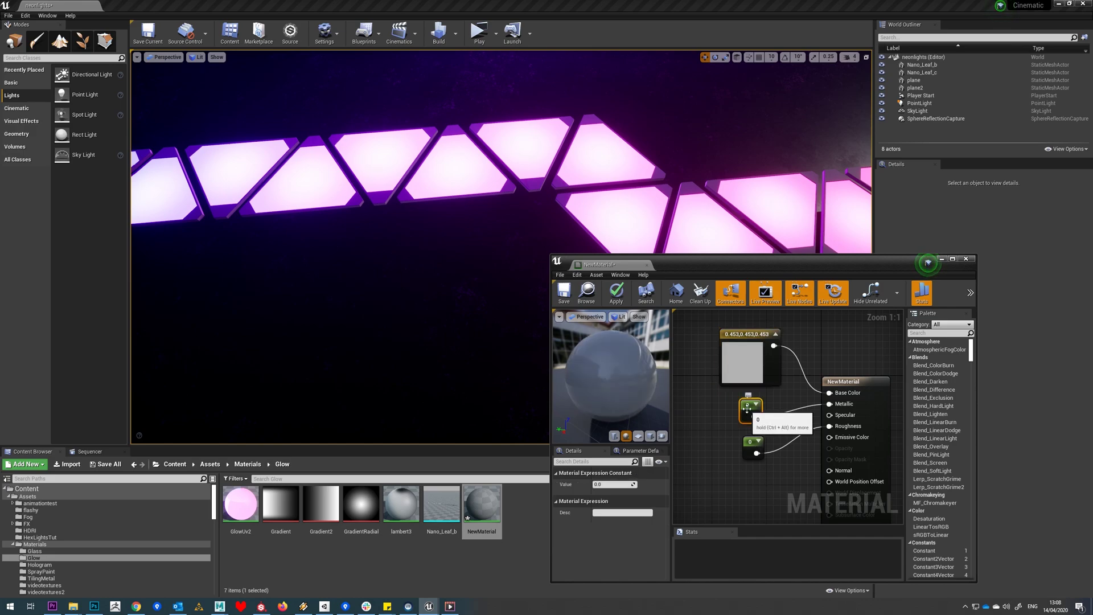
click(596, 485)
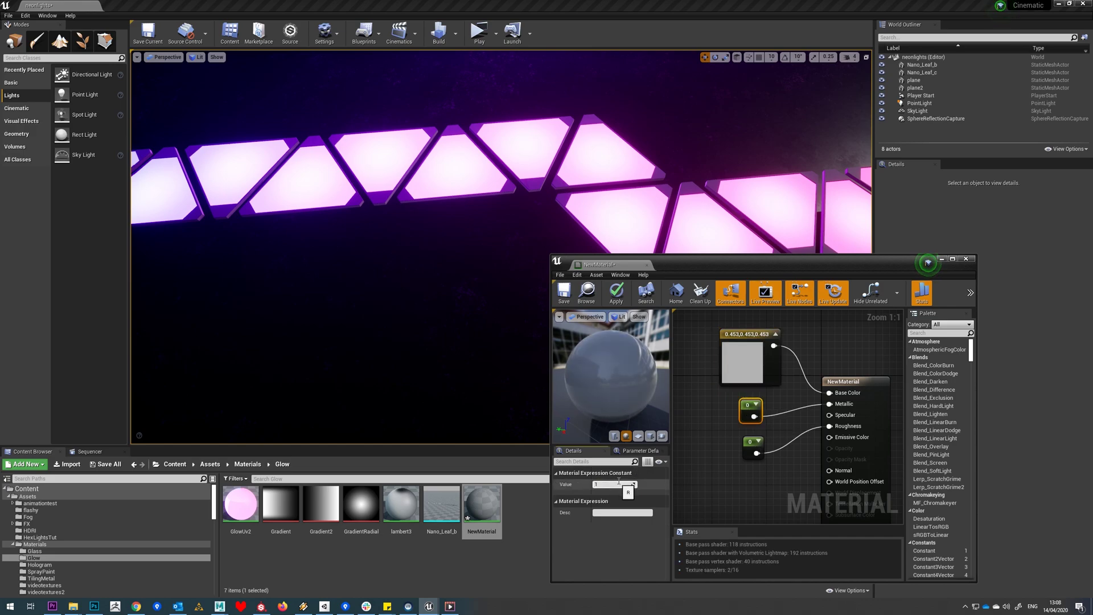
text(1)
key(Return)
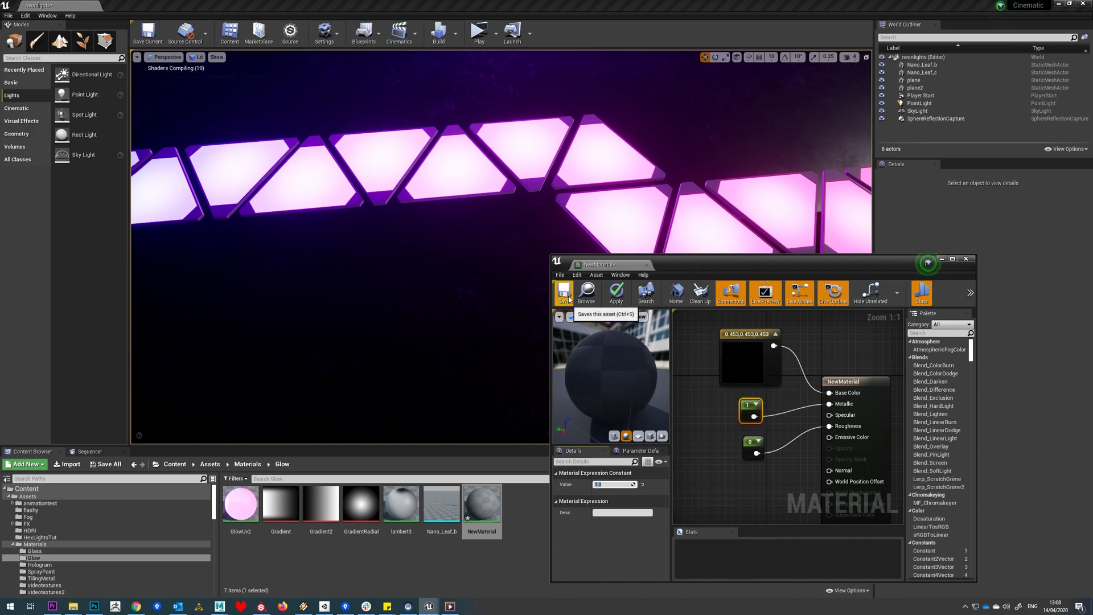
click(569, 300)
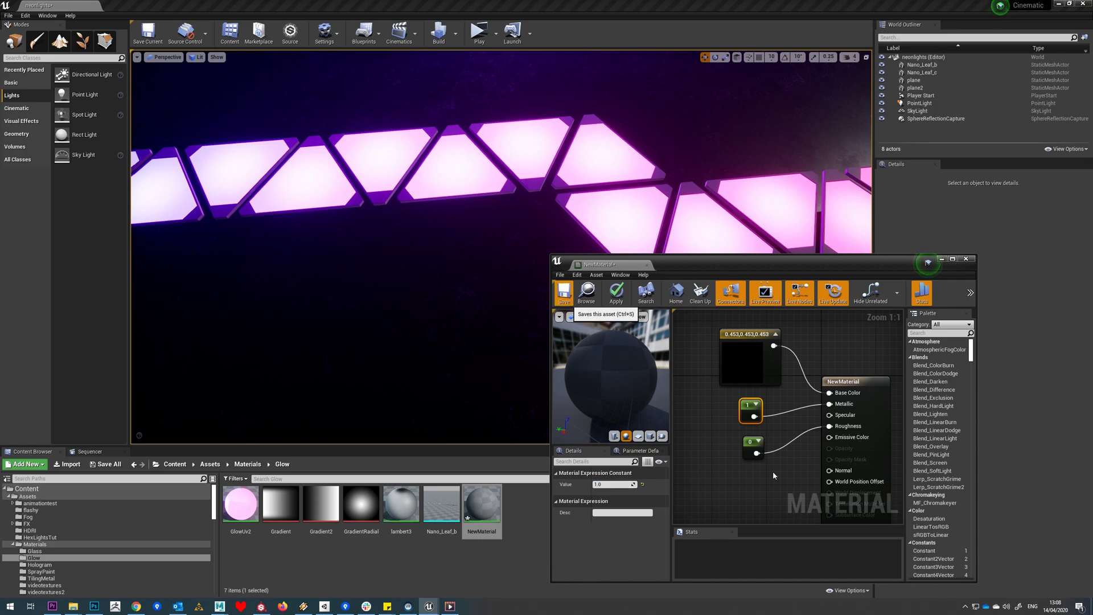
Step: Set the Roughness constant to 0.65 and save the material
click(752, 442)
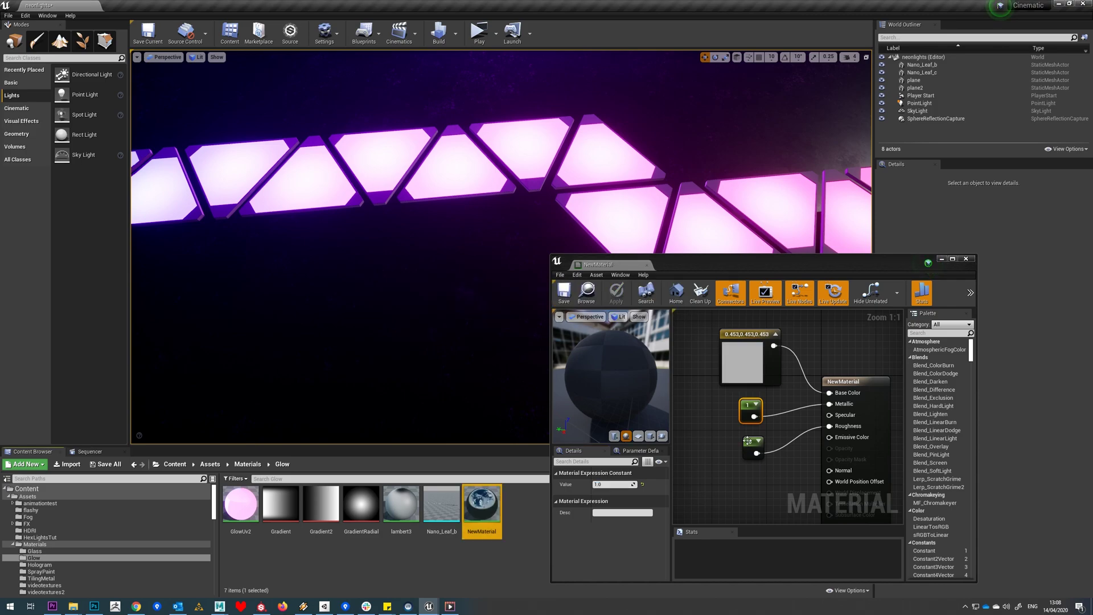
click(607, 484)
text(.65)
key(Return)
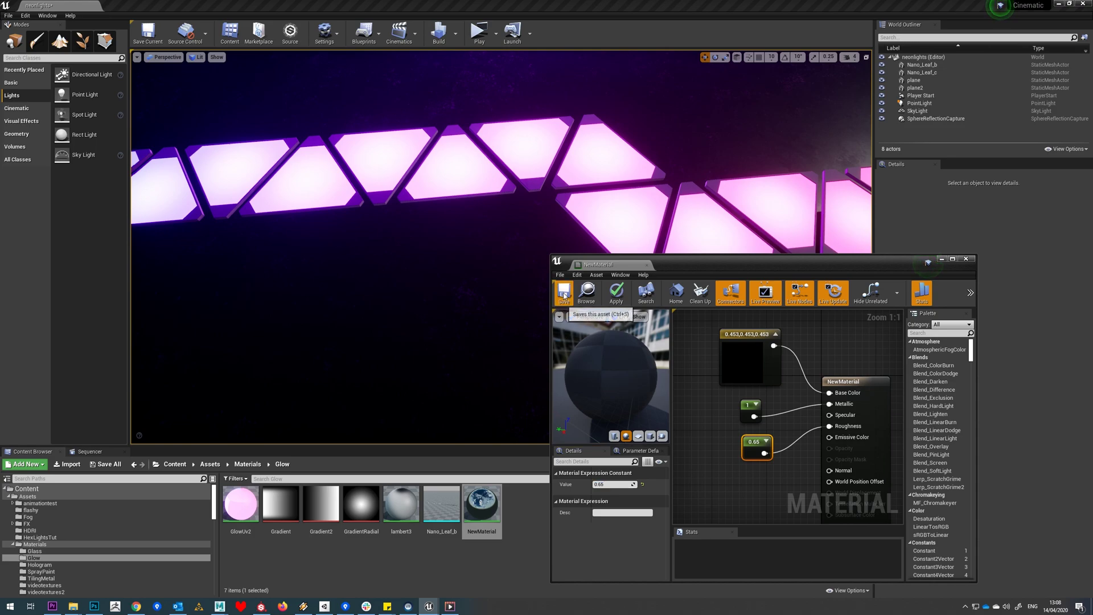
click(564, 296)
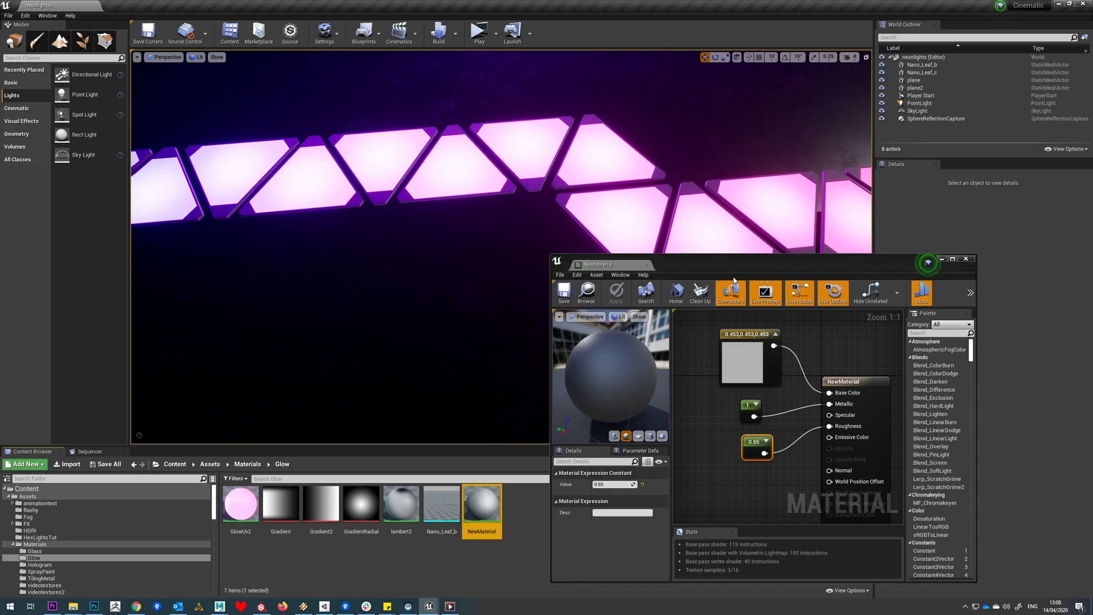
Step: Apply NewMaterial to the frames of the panel strip lying on the floor and close its material editor
drag(746, 266, 794, 376)
drag(484, 503, 558, 209)
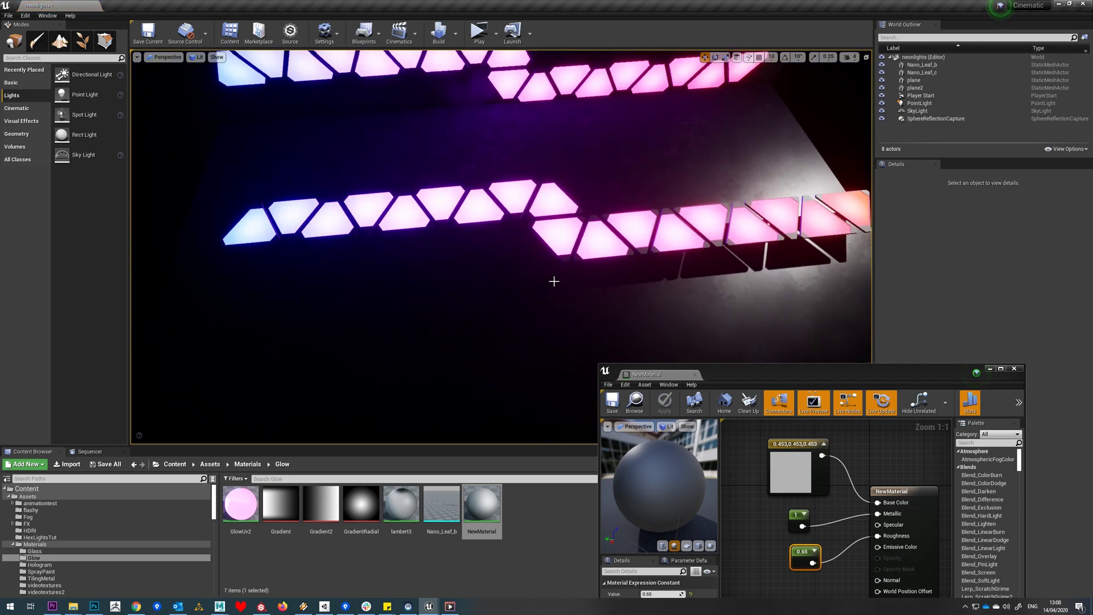
scroll(555, 281, down, 5)
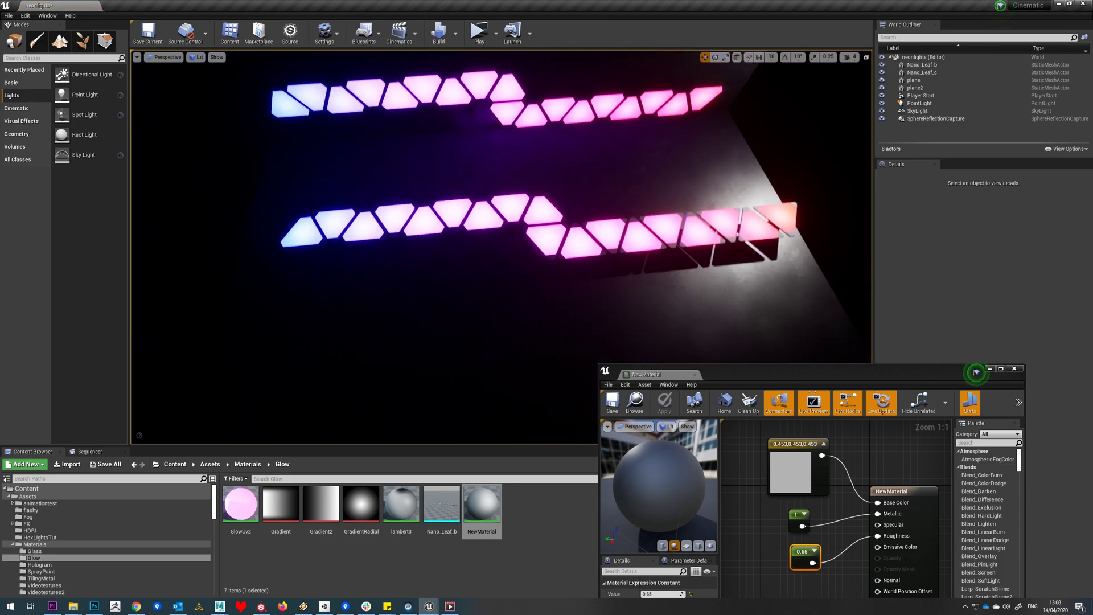
right_drag(582, 288, 615, 305)
click(1014, 369)
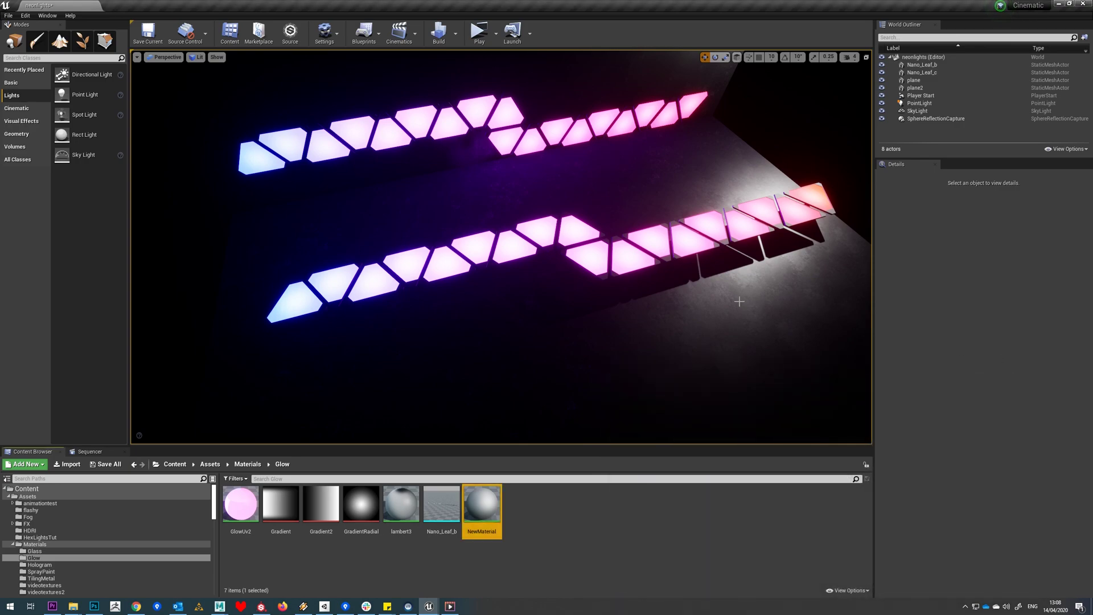
Step: Enable Use Emissive for Static Lighting on the floor panel strip, Nano_Leaf_c
right_drag(739, 303, 712, 317)
scroll(712, 317, down, 3)
right_drag(435, 286, 400, 269)
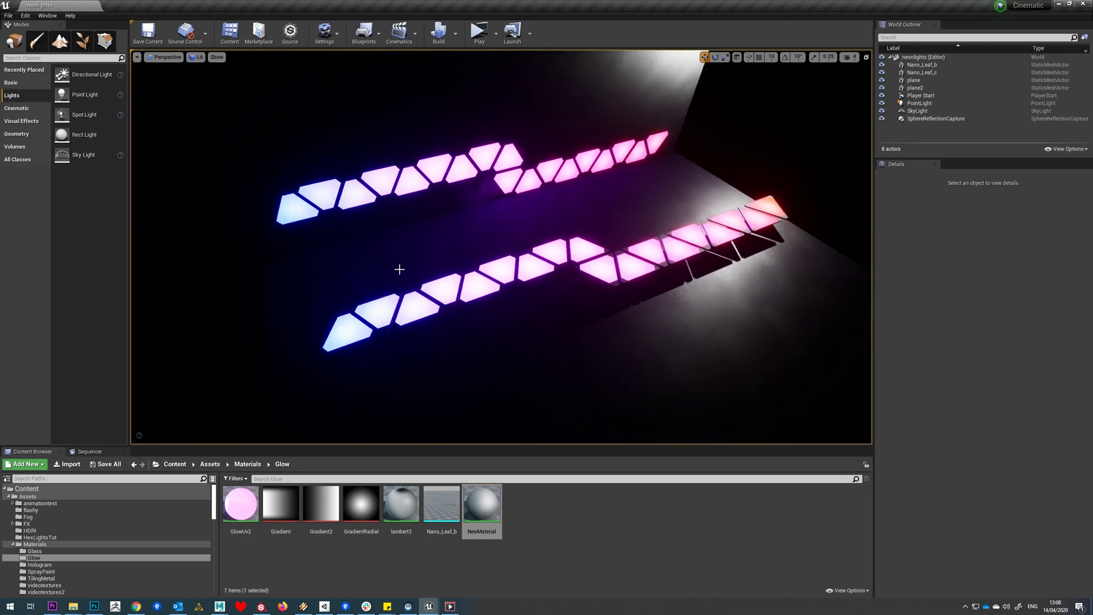
click(597, 262)
scroll(998, 399, down, 5)
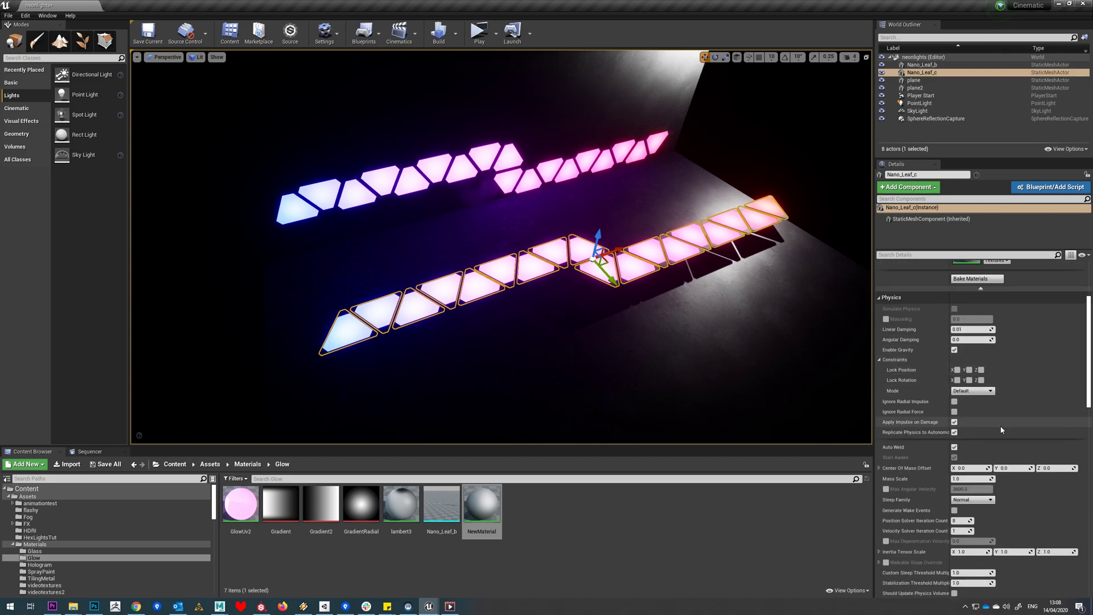
scroll(1000, 428, down, 6)
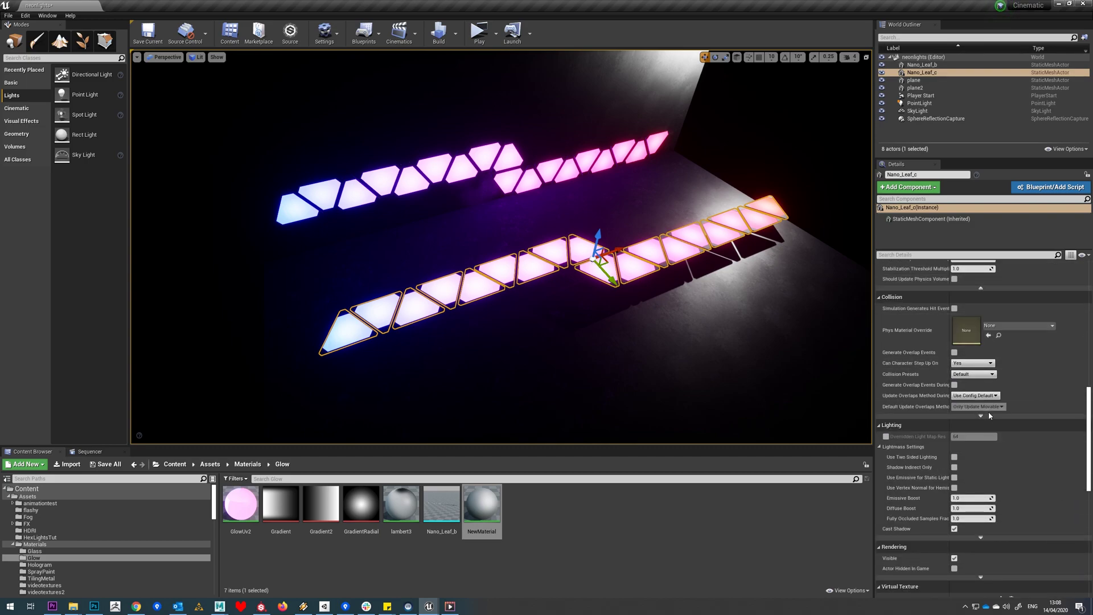
scroll(989, 417, down, 2)
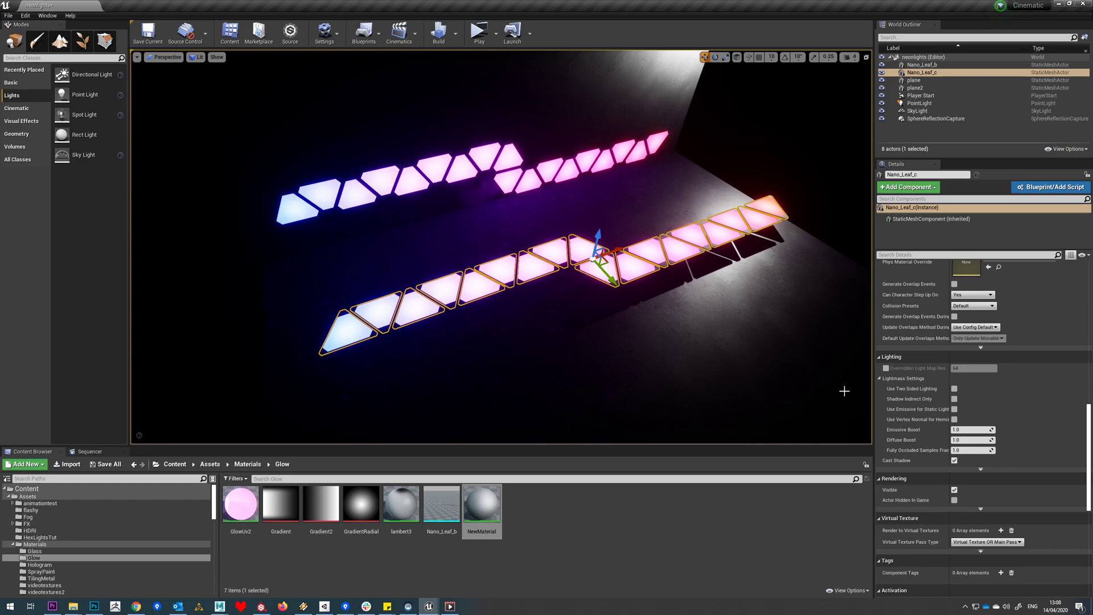
click(955, 410)
Step: Check the Use Emissive for Static Lighting setting on the floor and wall planes and the floor panel strip
click(568, 197)
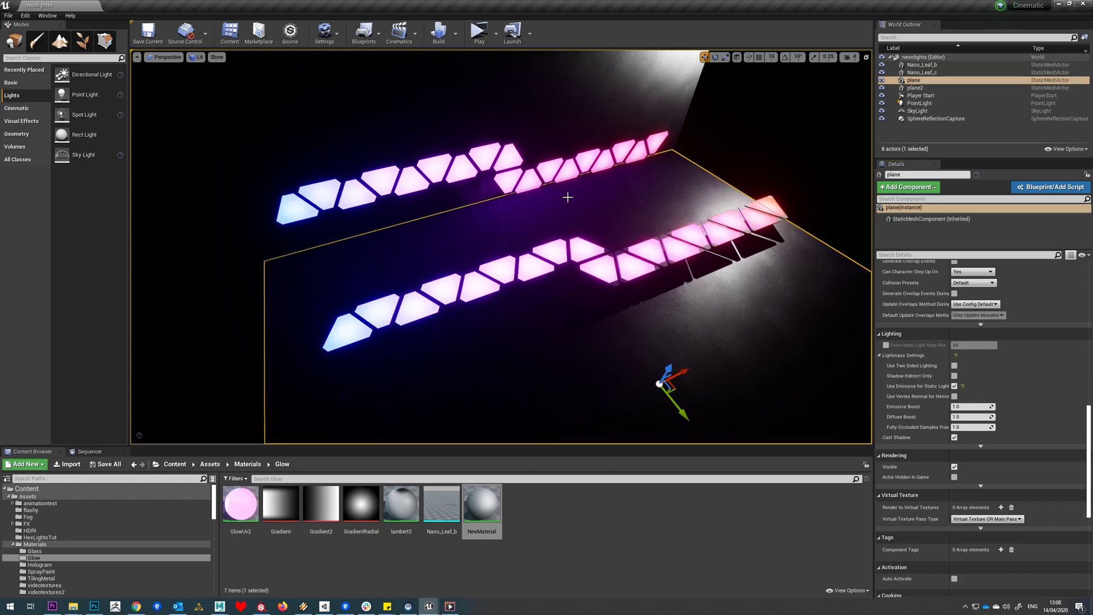
ctrl+click(589, 128)
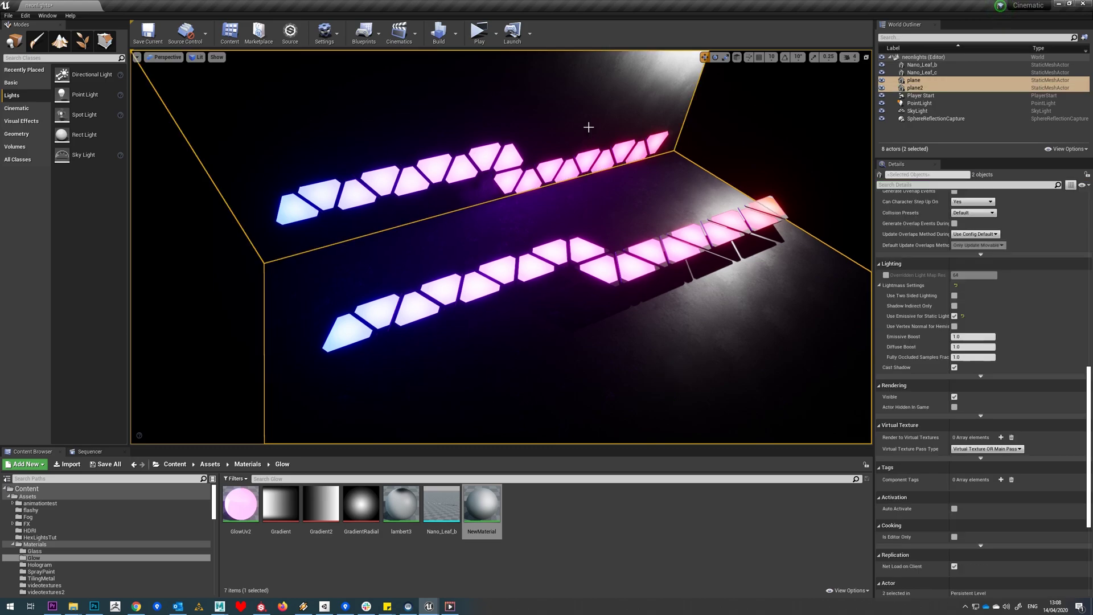
click(560, 131)
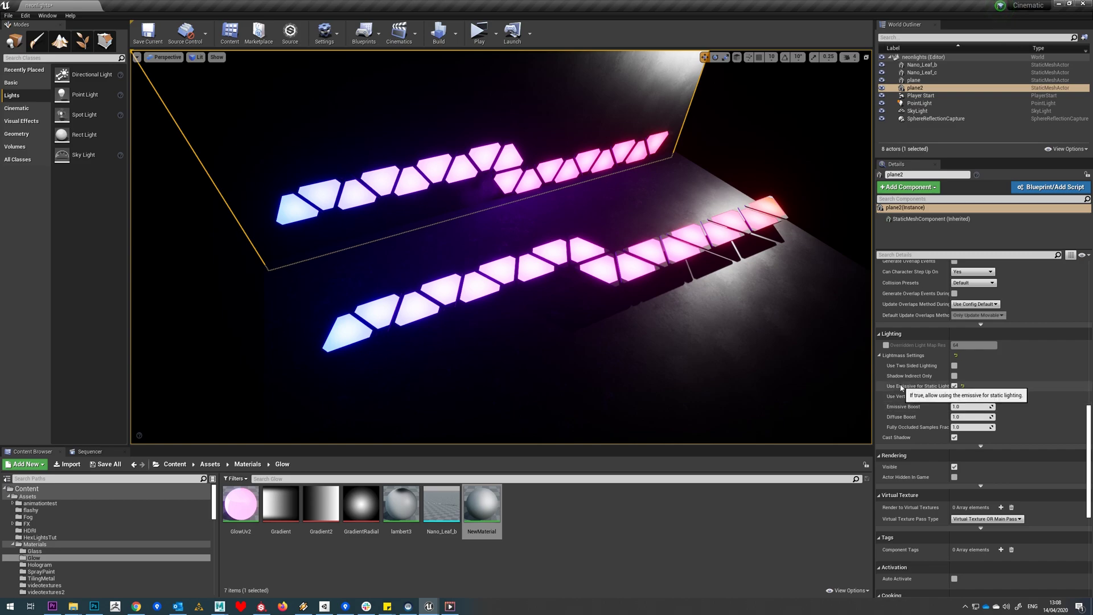
click(718, 305)
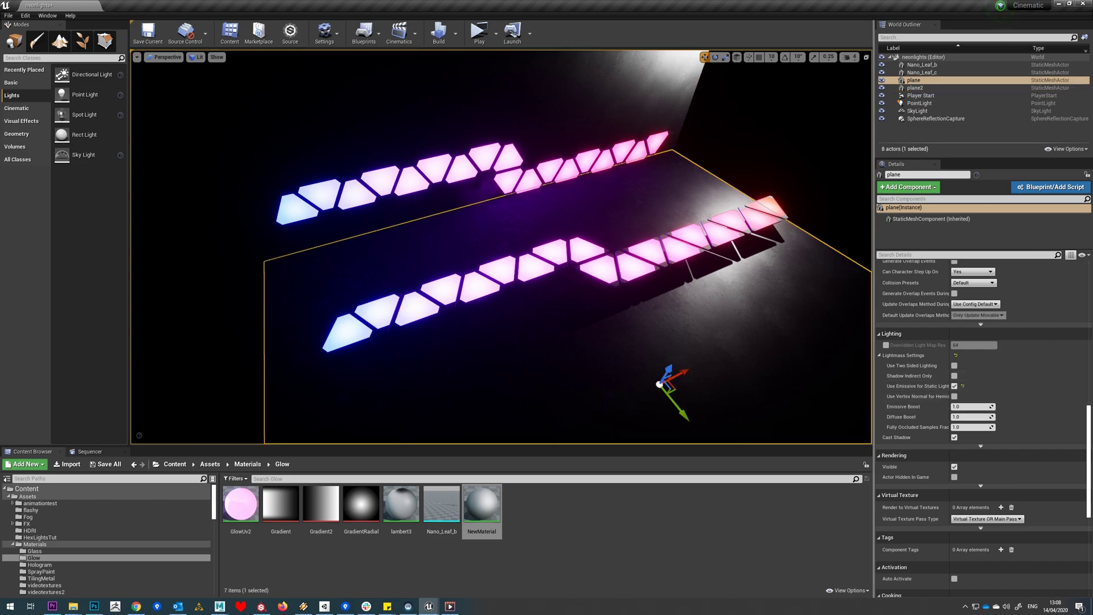
click(635, 265)
click(703, 309)
click(598, 113)
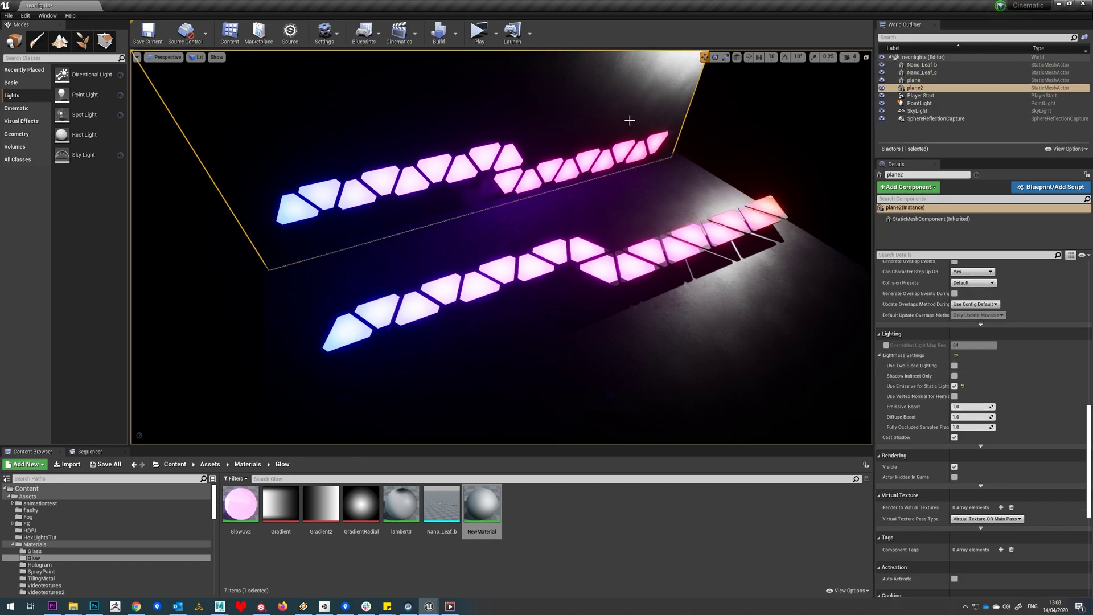
Step: Build the level lighting, deselect the wall plane, and inspect the panels' glow on the wall and floor
click(438, 35)
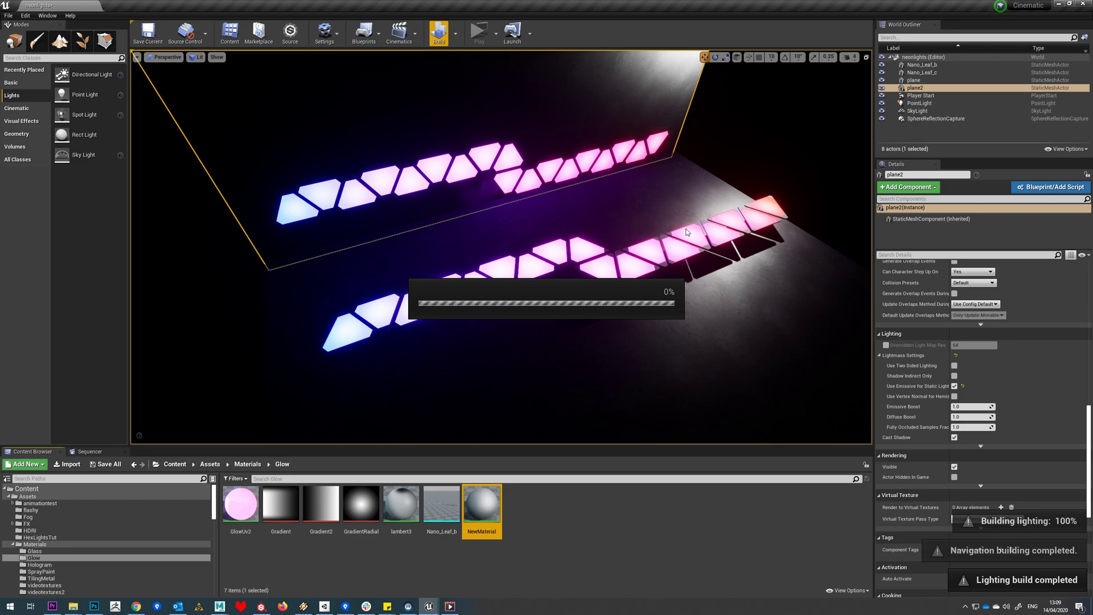
click(749, 174)
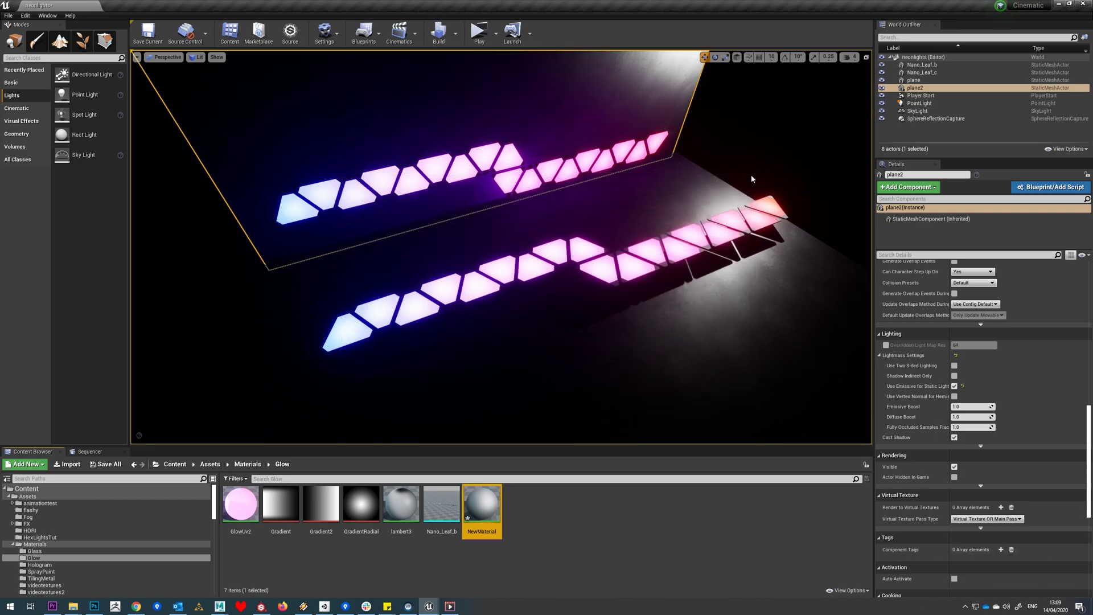
right_drag(764, 195, 536, 198)
click(704, 193)
scroll(643, 190, up, 4)
scroll(633, 192, down, 4)
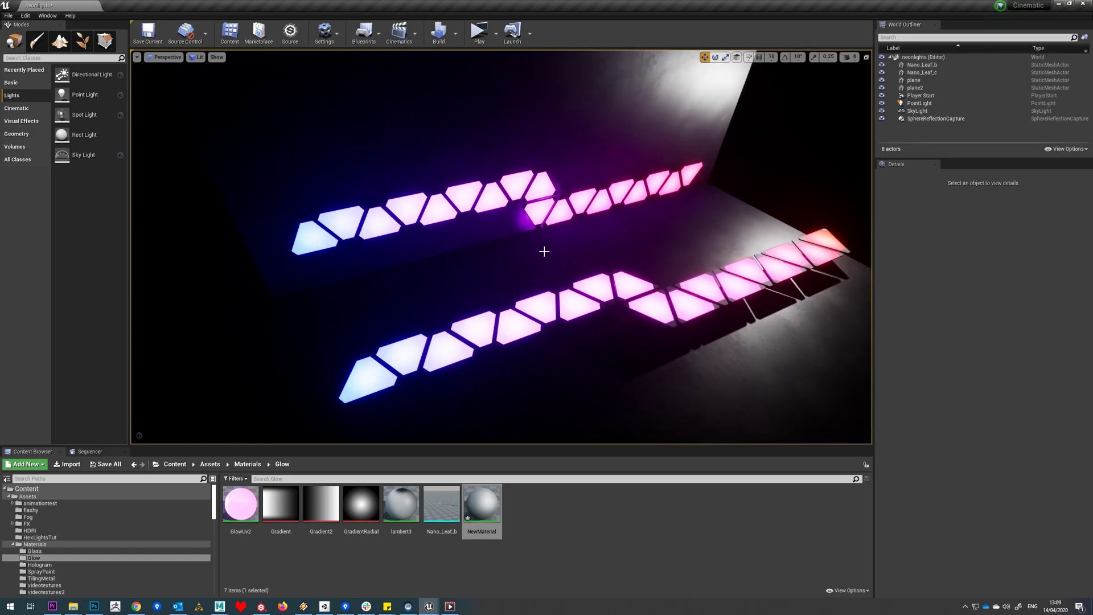
scroll(604, 256, down, 5)
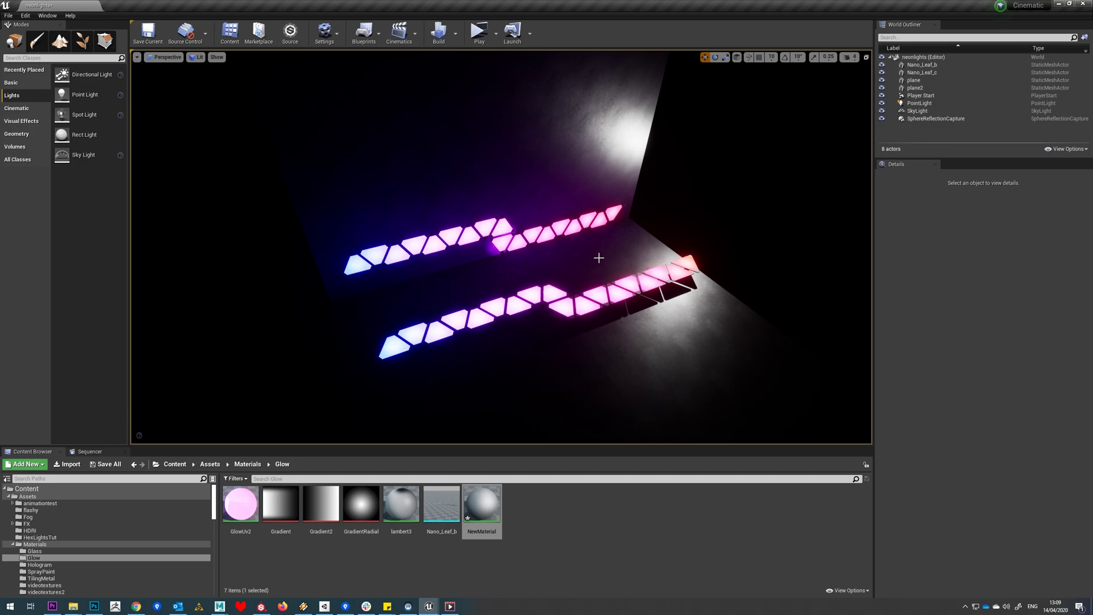